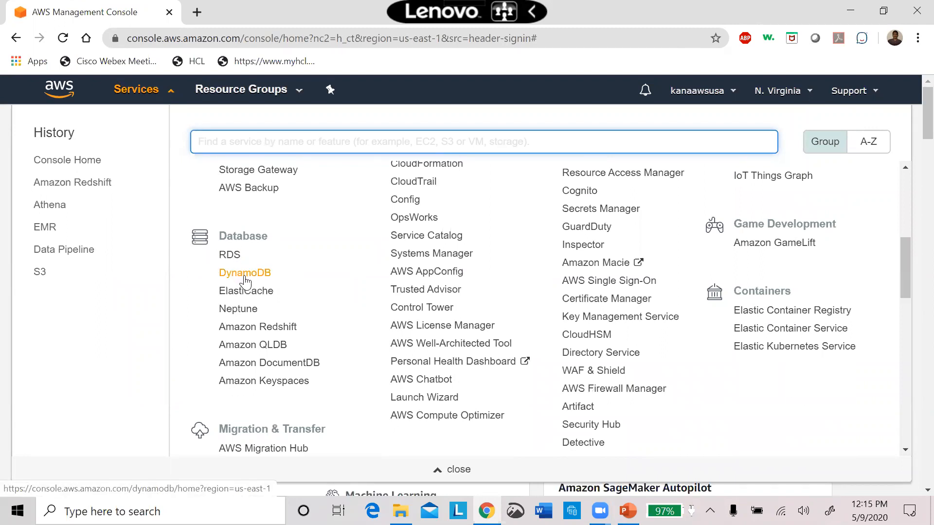
Open the DynamoDB service and look over its dashboard.
{"action": "left_click", "coordinate": [245, 277]}
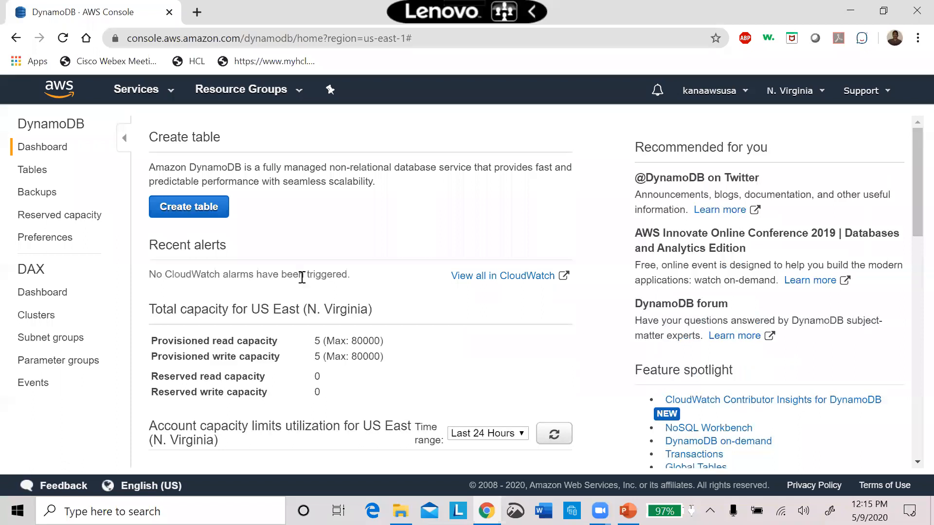
{"action": "left_click_drag", "start_coordinate": [913, 186], "coordinate": [903, 220]}
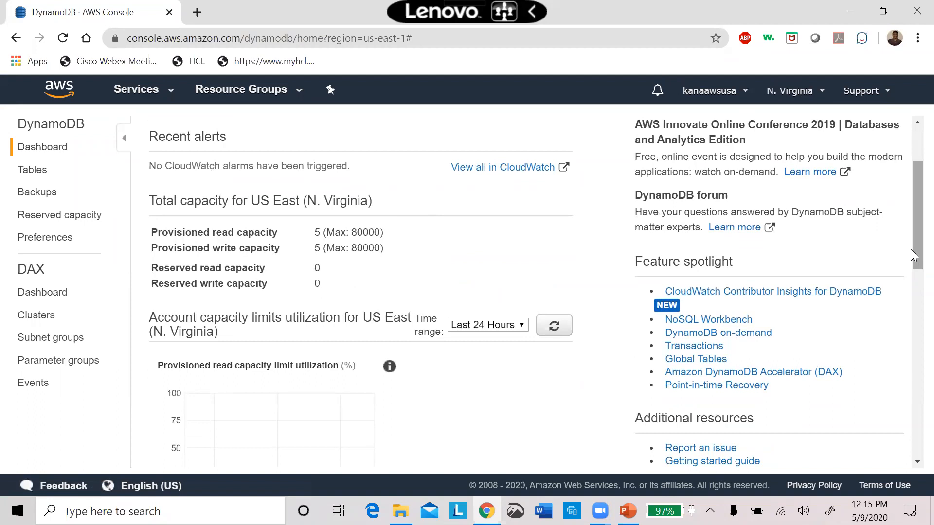
{"action": "left_click_drag", "start_coordinate": [911, 259], "coordinate": [914, 179]}
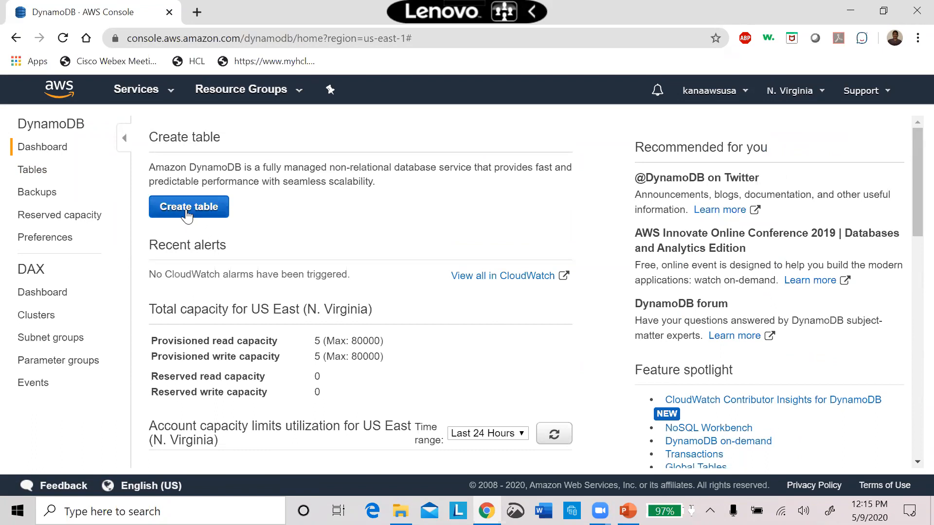
Start a new DynamoDB table named Emp with the partition key empno of type Number.
{"action": "left_click", "coordinate": [188, 209]}
{"action": "left_click", "coordinate": [335, 220]}
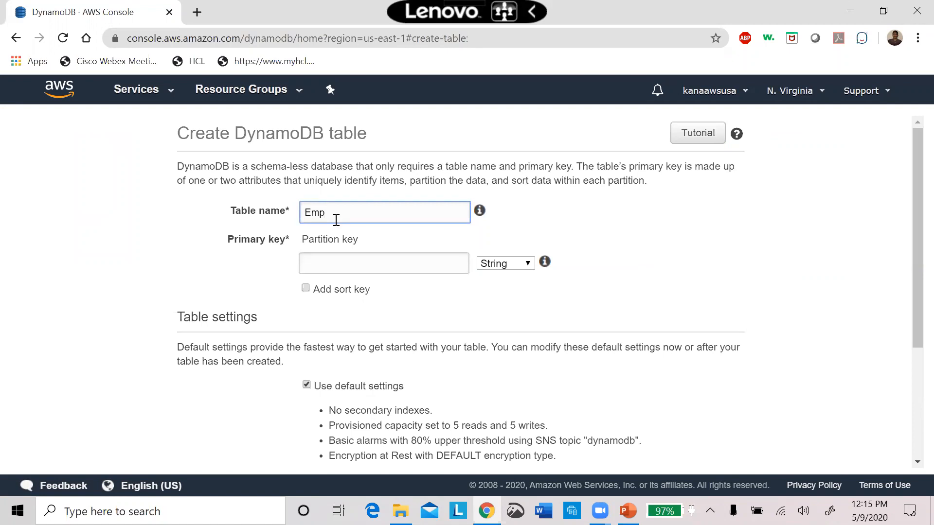
{"action": "left_click", "coordinate": [371, 267]}
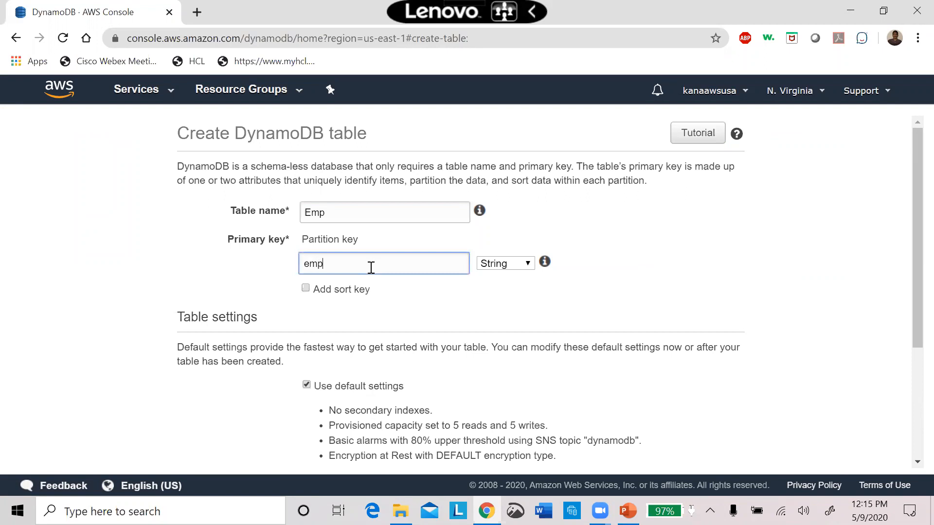
{"action": "left_click", "coordinate": [514, 263]}
{"action": "left_click", "coordinate": [512, 327]}
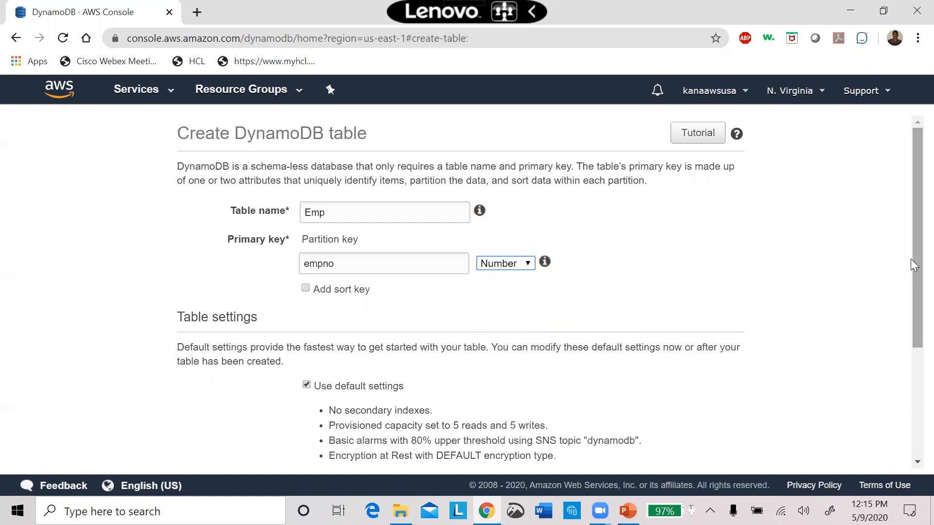
Add a tag with key Dev and value HR, and create the table with default settings.
{"action": "left_click_drag", "start_coordinate": [911, 257], "coordinate": [897, 322]}
{"action": "scroll", "coordinate": [899, 326], "scroll_direction": "down", "scroll_amount": 2}
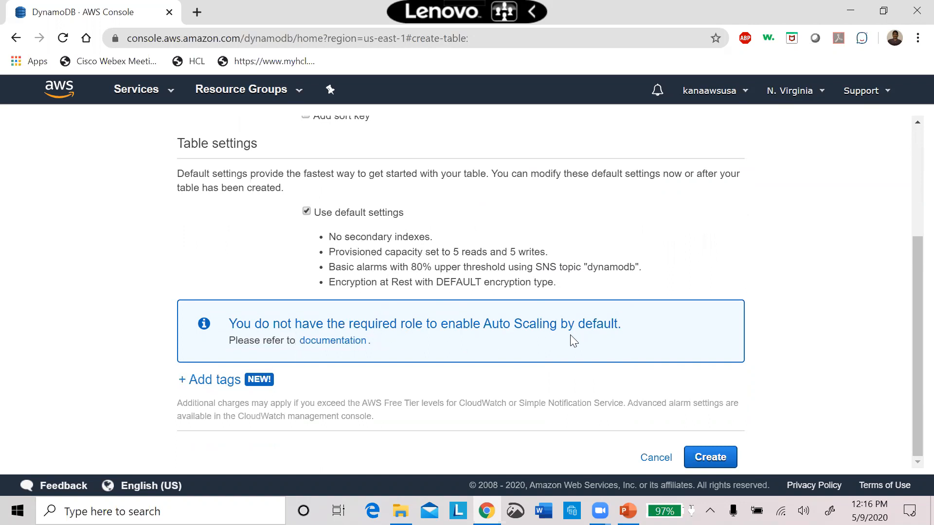
{"action": "left_click", "coordinate": [184, 385]}
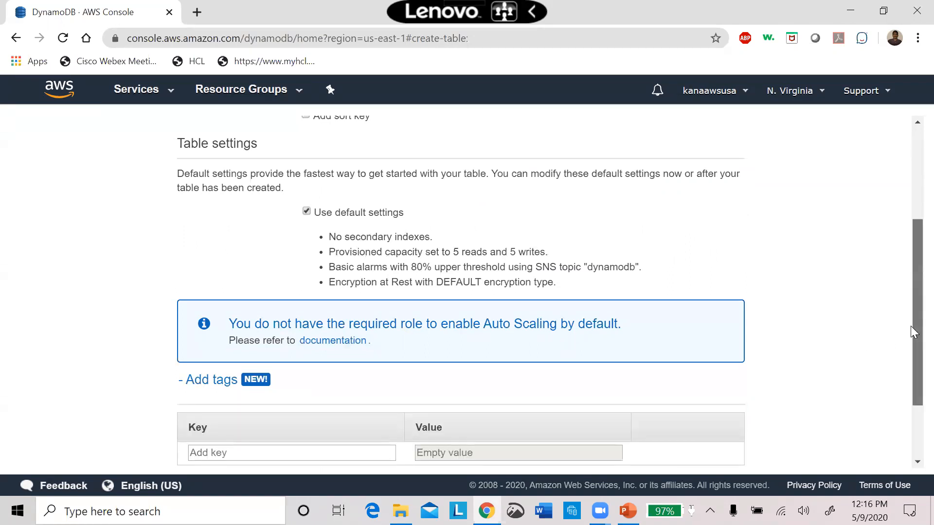
{"action": "left_click_drag", "start_coordinate": [911, 326], "coordinate": [903, 403]}
{"action": "left_click", "coordinate": [257, 358]}
{"action": "type", "text": "Dev"}
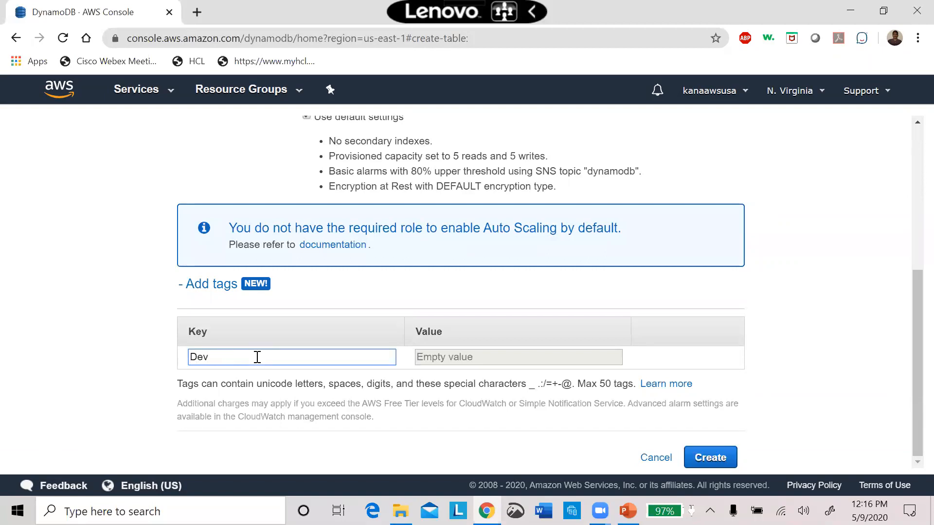
{"action": "left_click", "coordinate": [517, 359]}
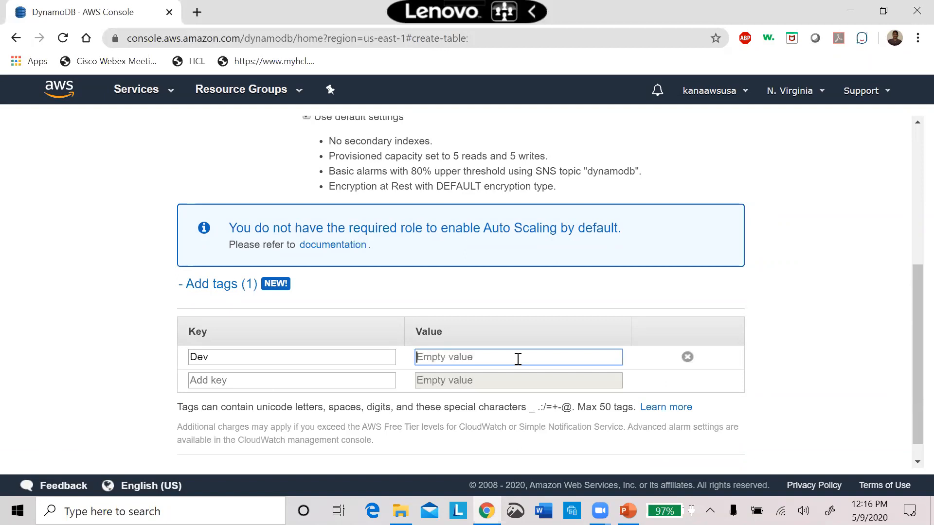
{"action": "type", "text": "HR"}
{"action": "left_click", "coordinate": [829, 369]}
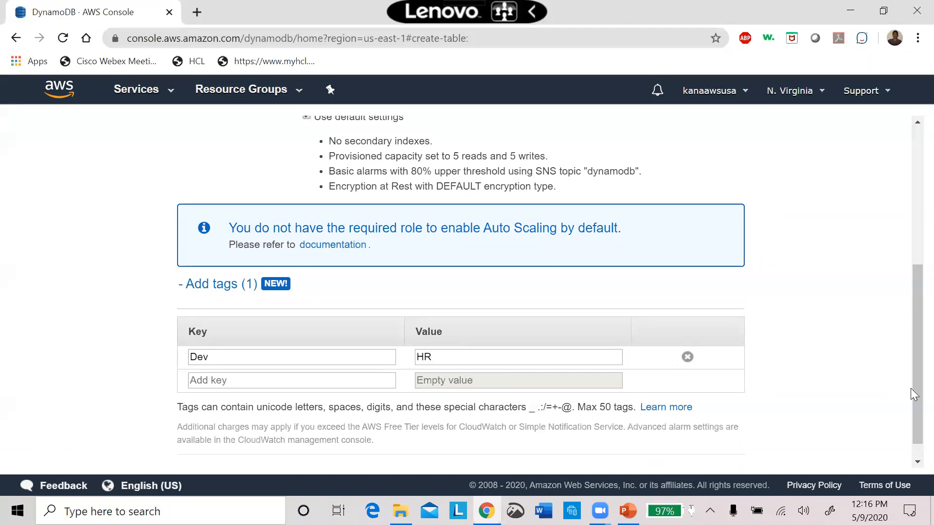
{"action": "scroll", "coordinate": [911, 394], "scroll_direction": "down", "scroll_amount": 1}
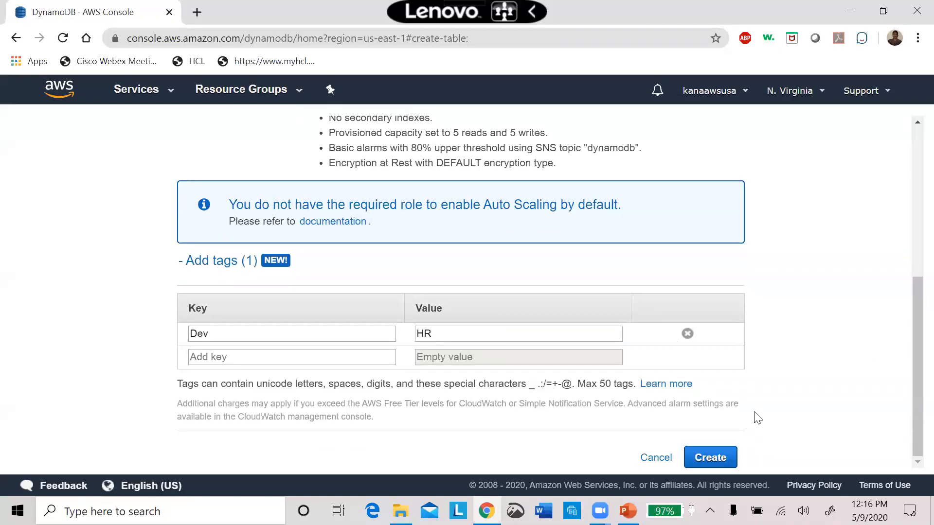
{"action": "left_click", "coordinate": [712, 458]}
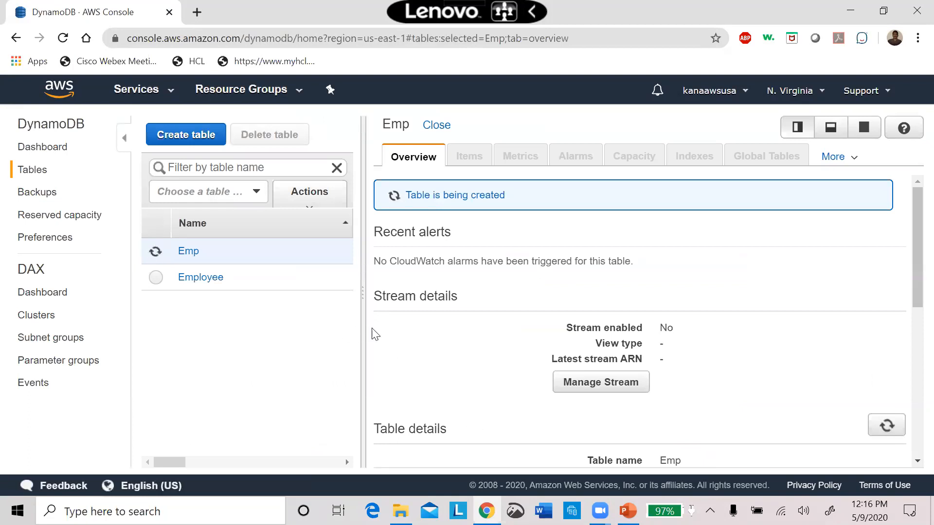
Examine the Emp table's status and partition key in the table list, plus its overview, items and metrics.
{"action": "left_click_drag", "start_coordinate": [364, 332], "coordinate": [590, 361]}
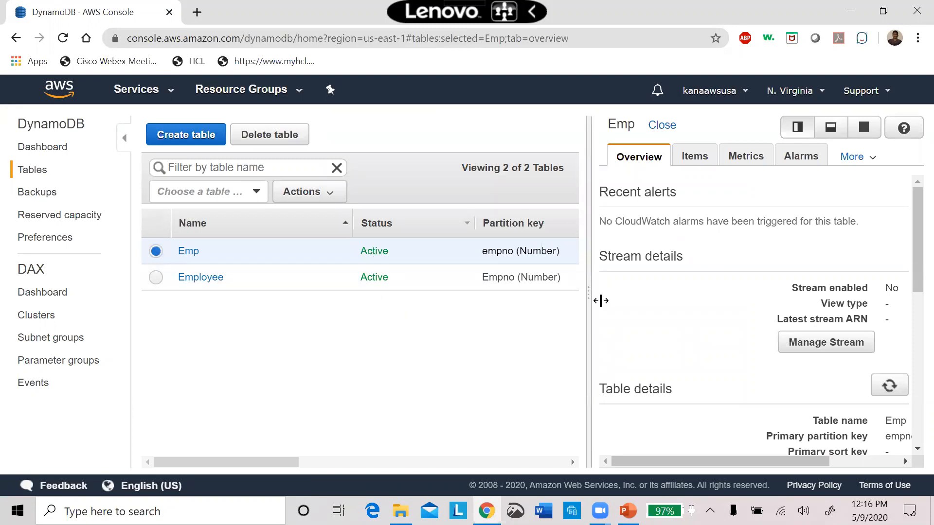
{"action": "left_click_drag", "start_coordinate": [590, 307], "coordinate": [209, 315]}
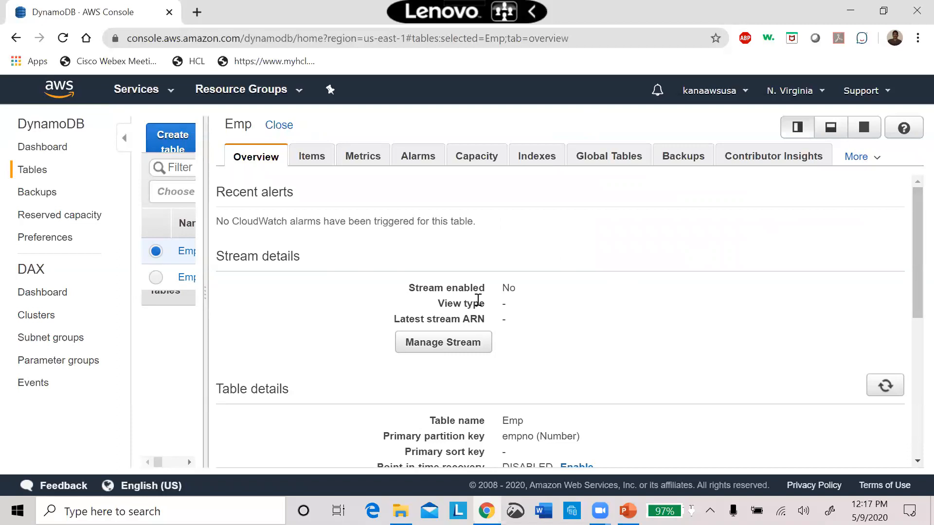
{"action": "left_click_drag", "start_coordinate": [913, 246], "coordinate": [898, 181]}
{"action": "left_click", "coordinate": [312, 156]}
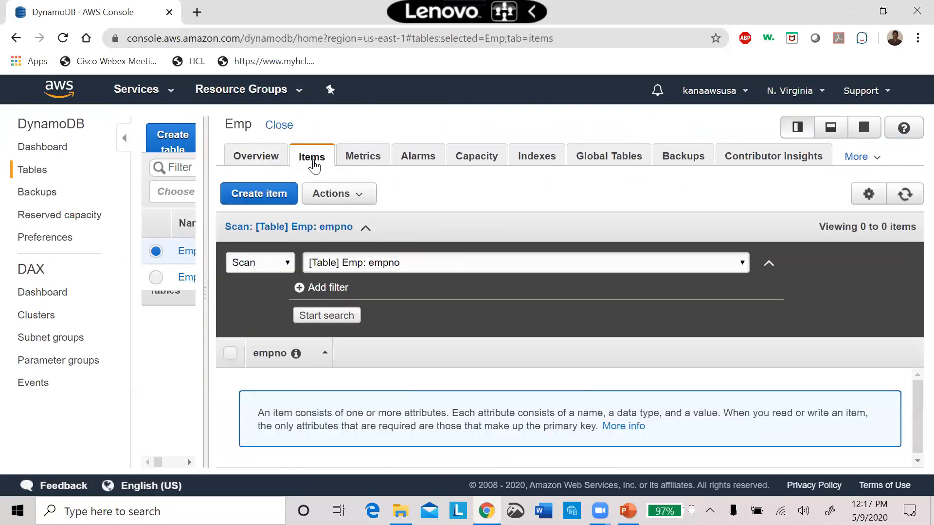
{"action": "left_click", "coordinate": [360, 164]}
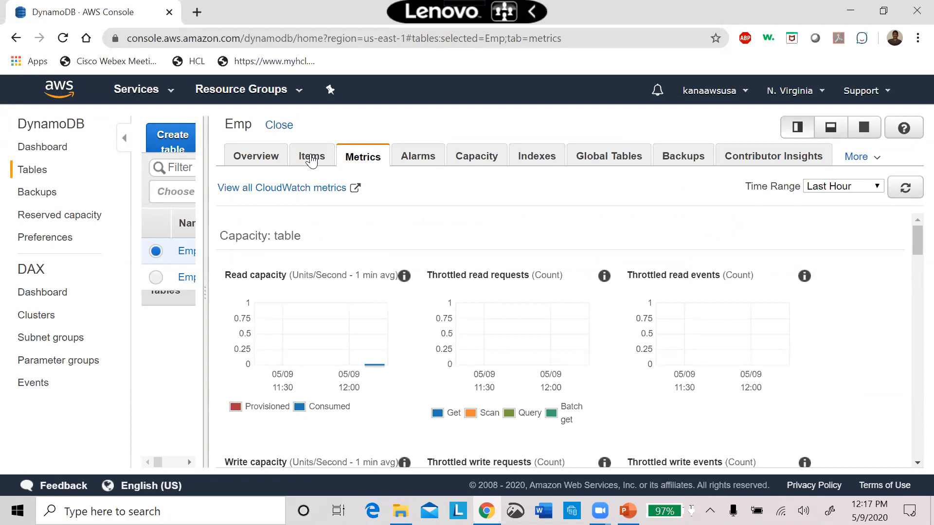
Start creating a new item in the Emp table.
{"action": "left_click", "coordinate": [312, 160]}
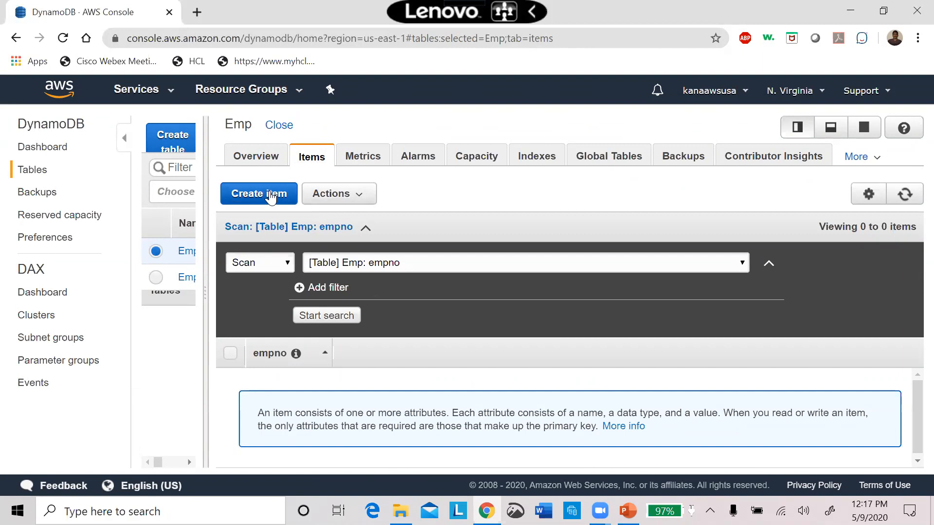
{"action": "left_click", "coordinate": [270, 196]}
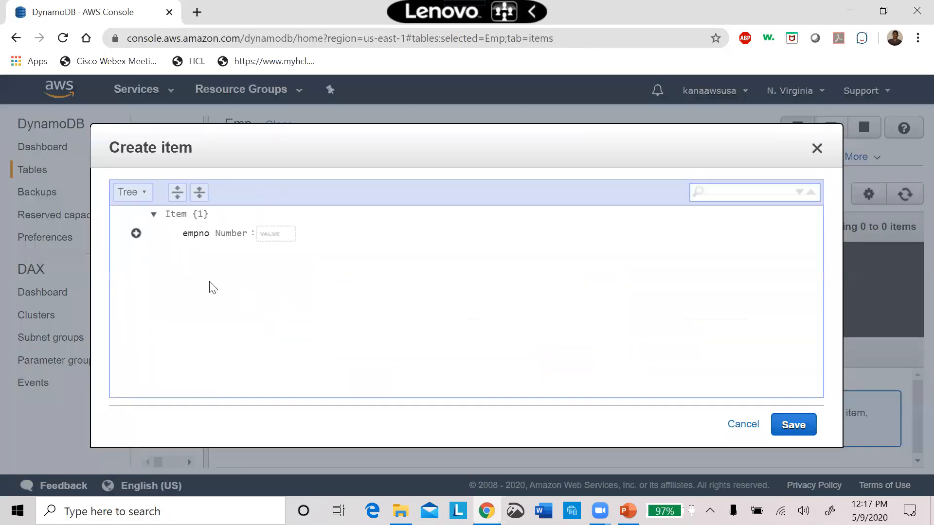
Compare the Text and Tree modes of the item editor, ending in Tree mode.
{"action": "left_click", "coordinate": [138, 192]}
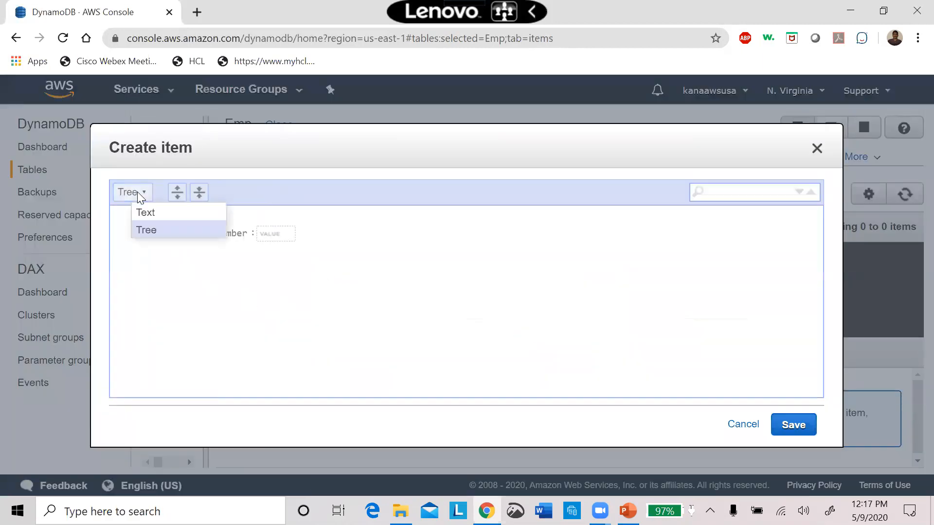
{"action": "left_click", "coordinate": [153, 214]}
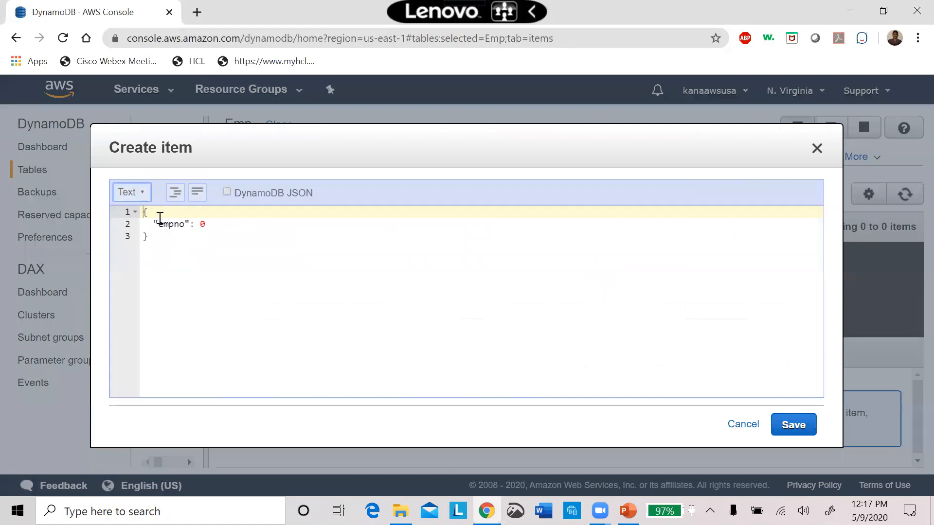
{"action": "left_click", "coordinate": [129, 192]}
{"action": "left_click", "coordinate": [147, 230]}
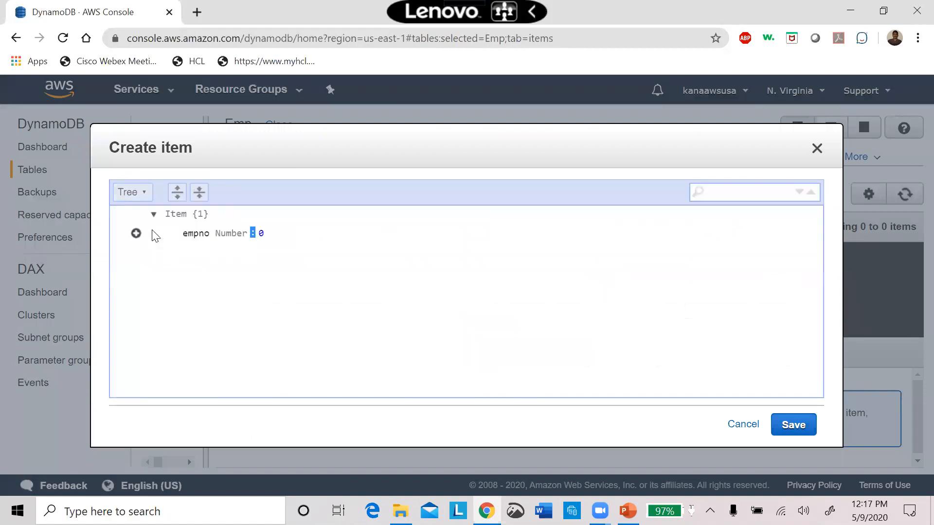
{"action": "left_click", "coordinate": [139, 193]}
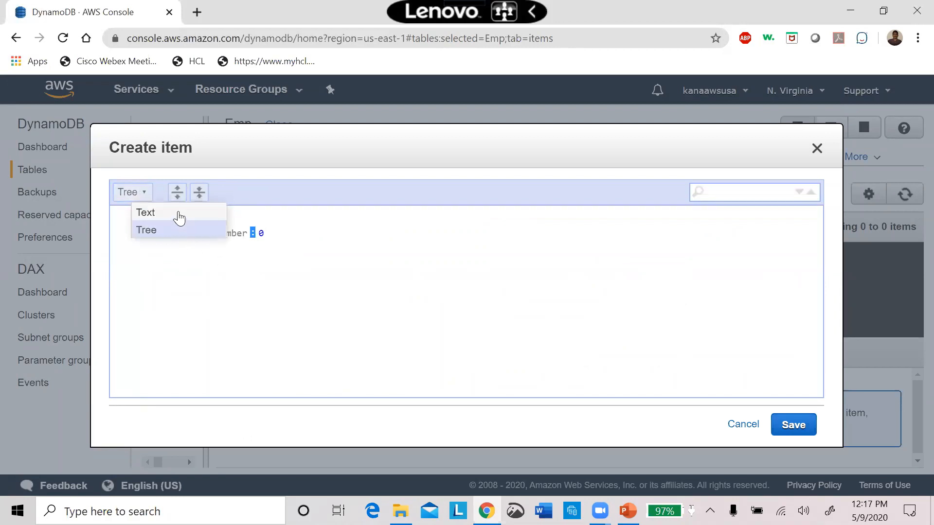
{"action": "left_click", "coordinate": [176, 212]}
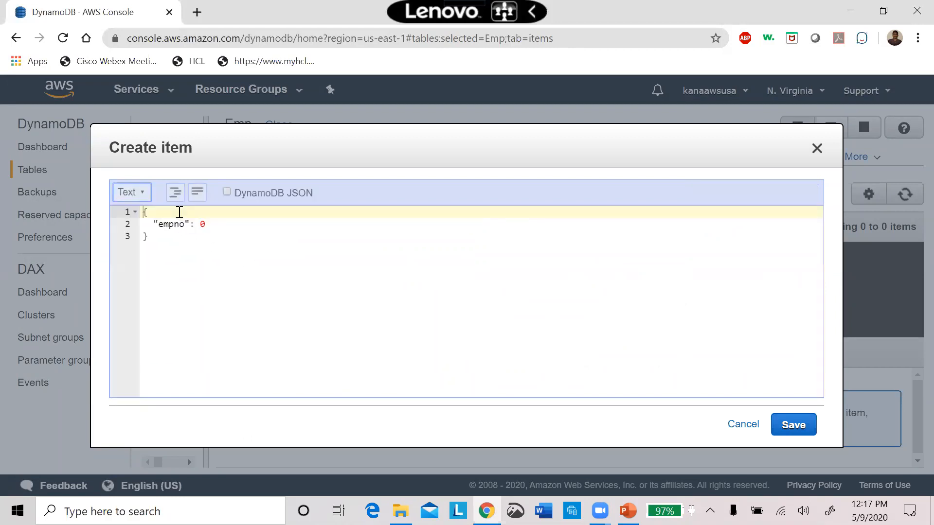
{"action": "left_click", "coordinate": [138, 194]}
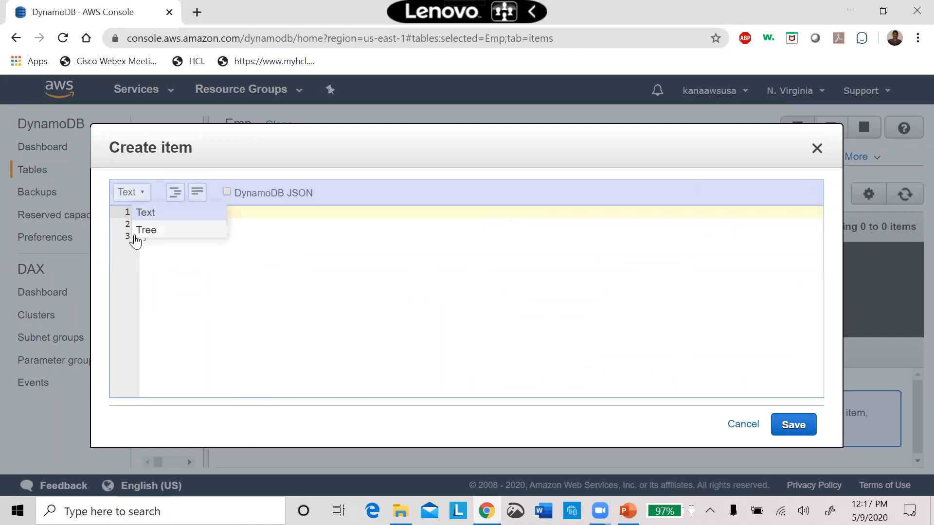
{"action": "left_click", "coordinate": [138, 231]}
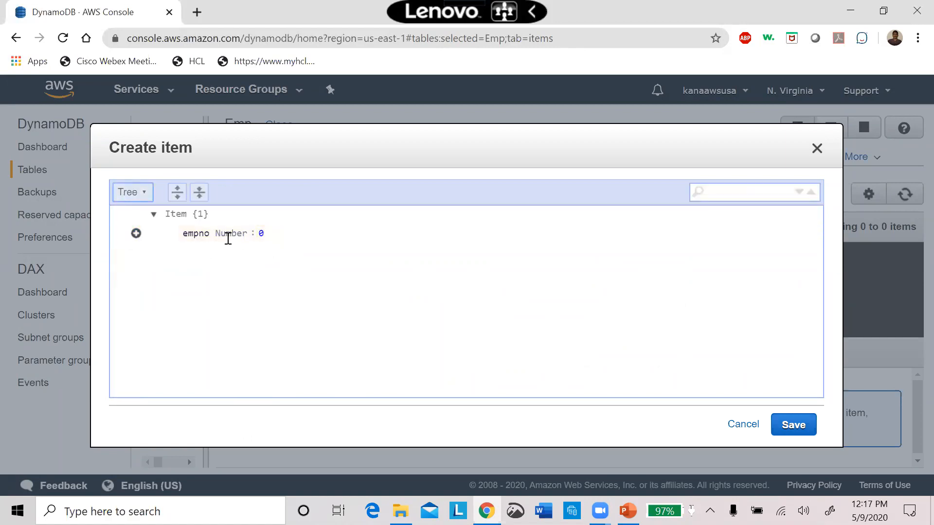
Set the new item's empno value to 1000.
{"action": "left_click", "coordinate": [260, 236]}
{"action": "type", "text": "1000"}
{"action": "key", "text": "BackSpace"}
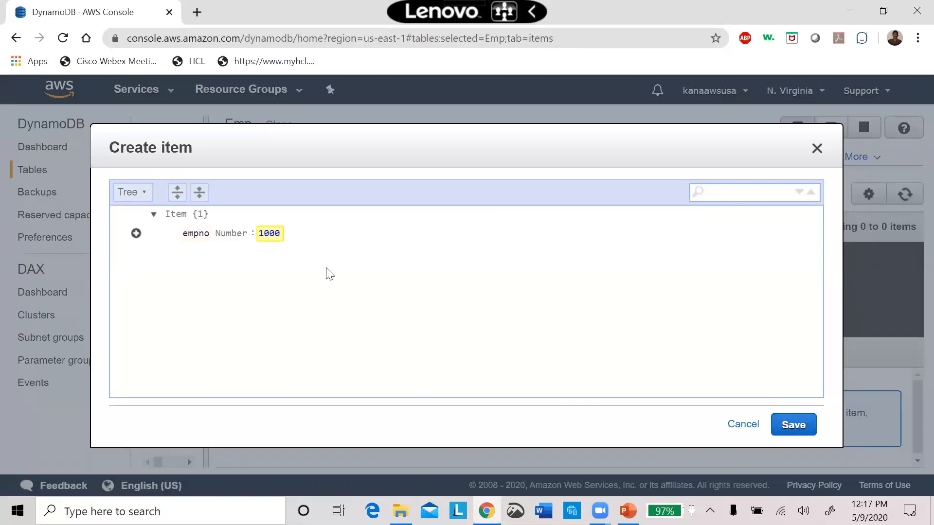
Append a String attribute named EmpFirstname below empno and enter the employee's first name as its value.
{"action": "left_click", "coordinate": [136, 234]}
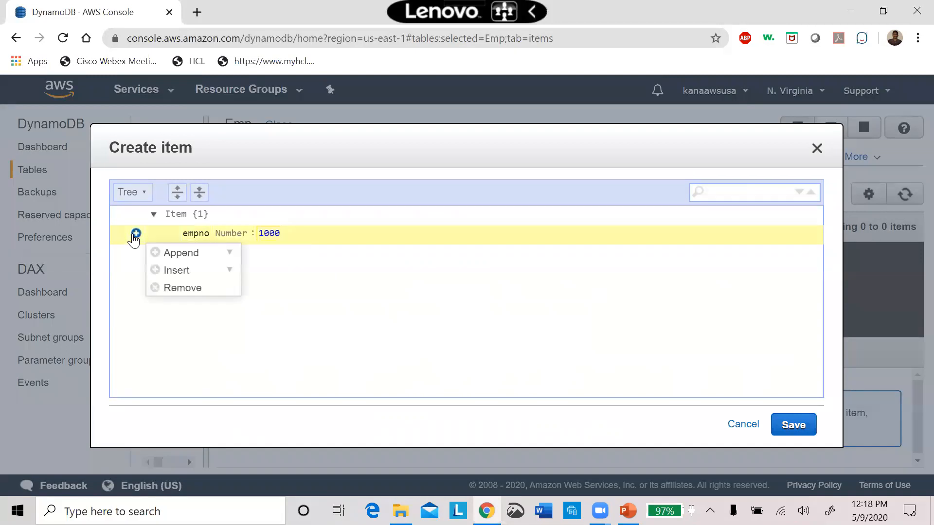
{"action": "mouse_move", "coordinate": [157, 258]}
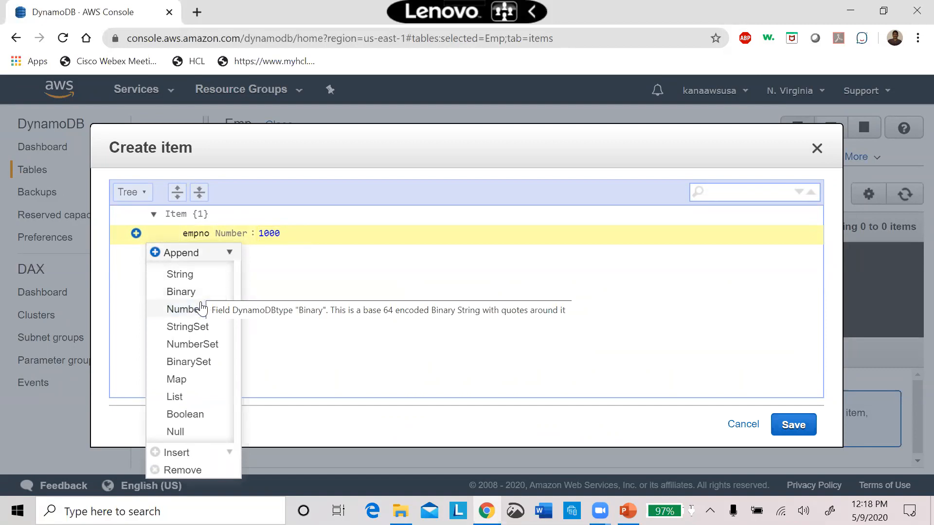
{"action": "left_click", "coordinate": [183, 276]}
{"action": "type", "text": "EmpFir"}
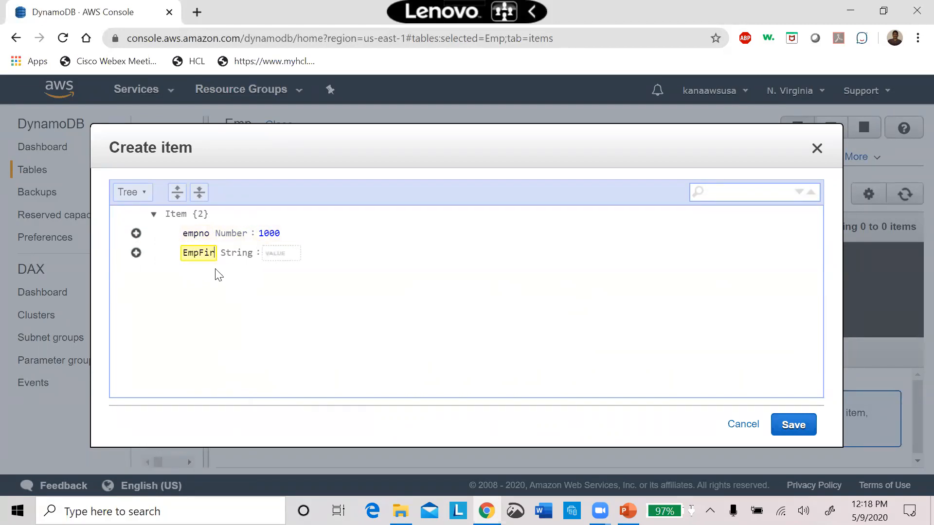
{"action": "type", "text": "stname"}
{"action": "key", "text": "Tab"}
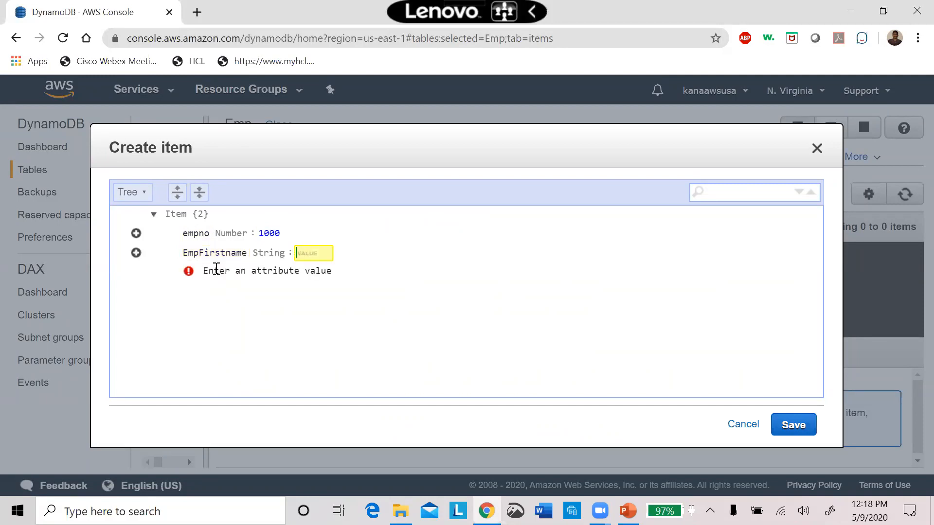
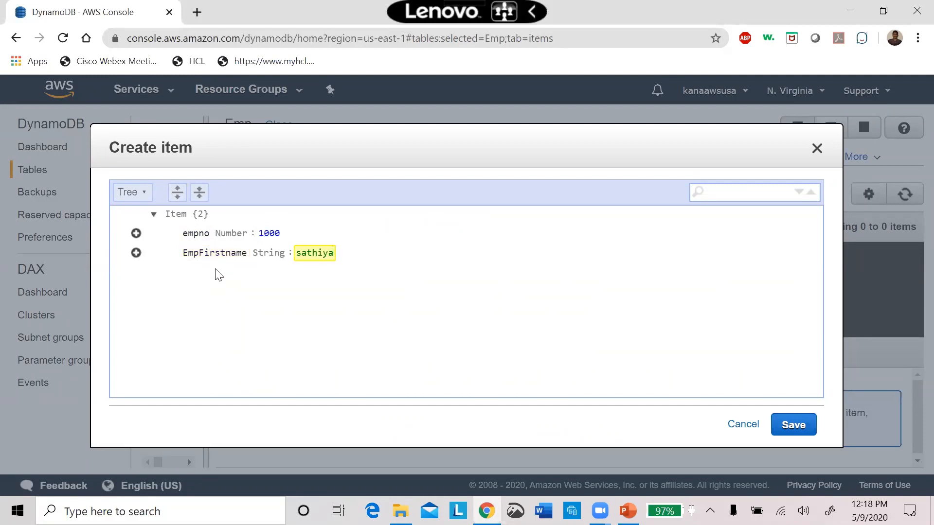
Append a String attribute named Emplastname below EmpFirstname and enter the employee's last name as its value.
{"action": "left_click", "coordinate": [135, 254]}
{"action": "mouse_move", "coordinate": [152, 276]}
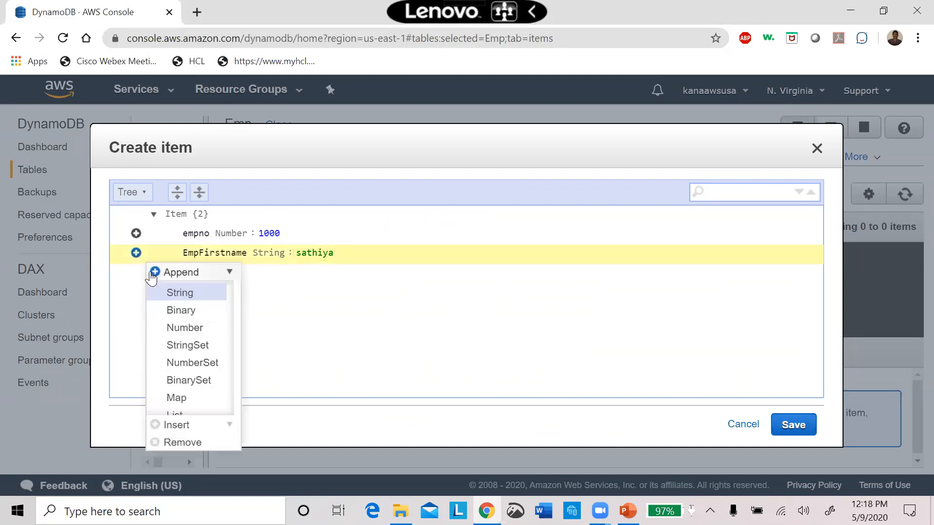
{"action": "left_click", "coordinate": [175, 295]}
{"action": "type", "text": "Emplastname"}
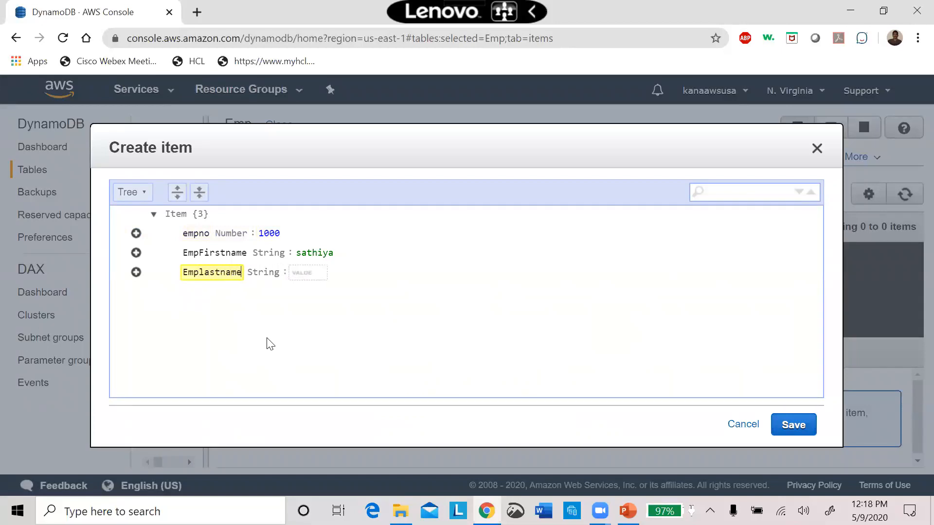
{"action": "key", "text": "Tab"}
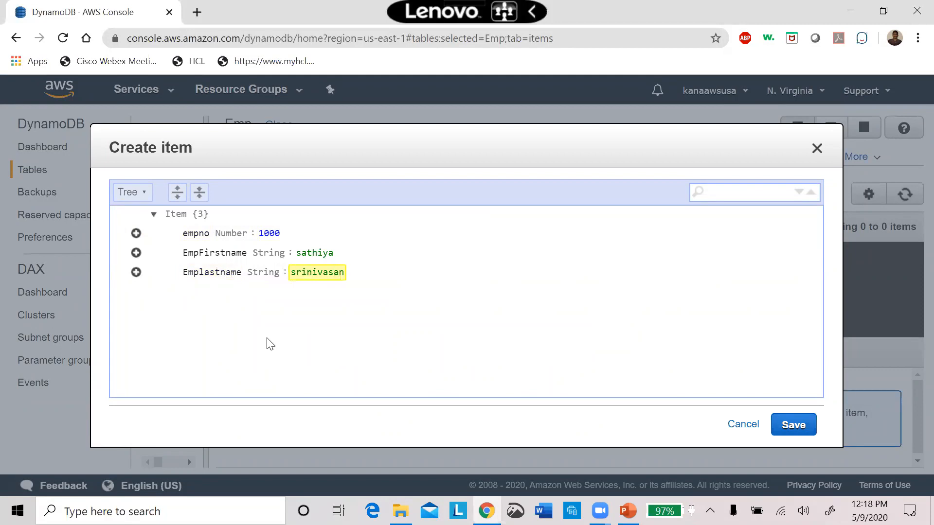
Append a Number attribute named Salary with value 10000 below Emplastname and save the new item.
{"action": "key", "text": "ctrl+a"}
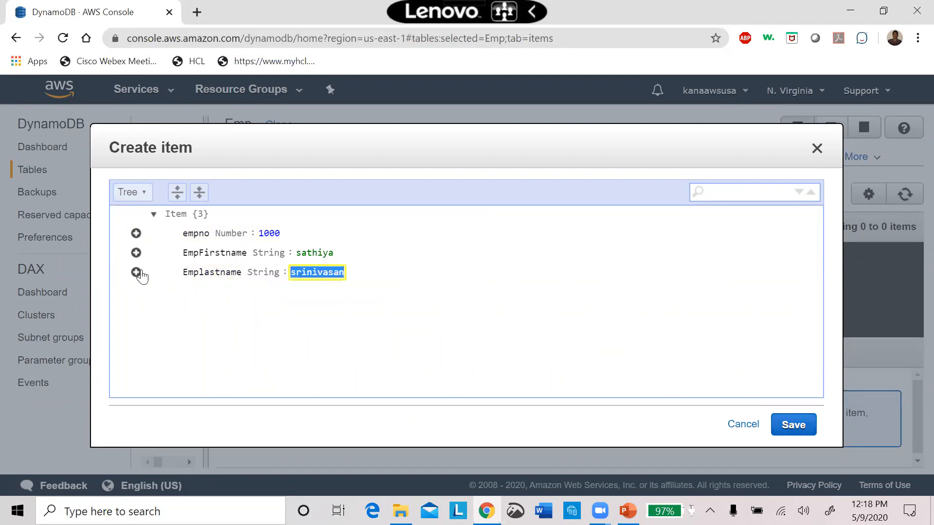
{"action": "left_click", "coordinate": [137, 272]}
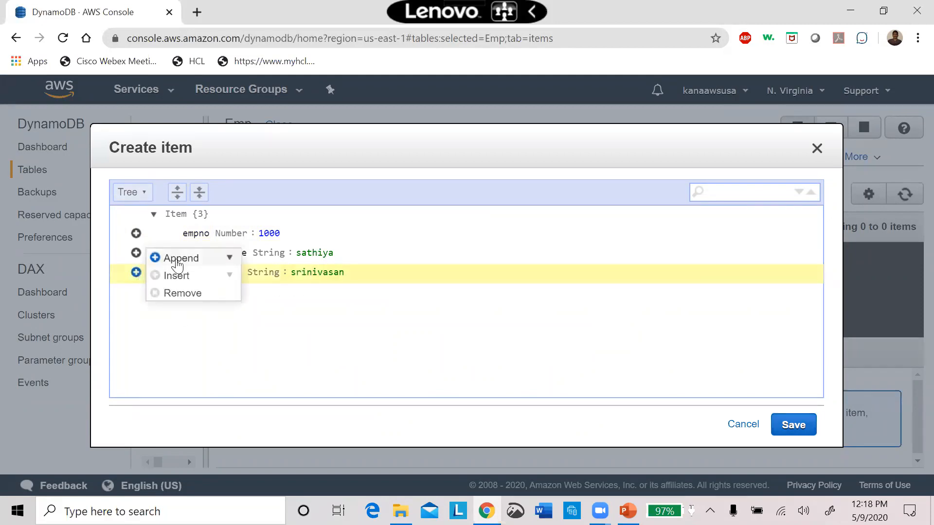
{"action": "left_click", "coordinate": [230, 257]}
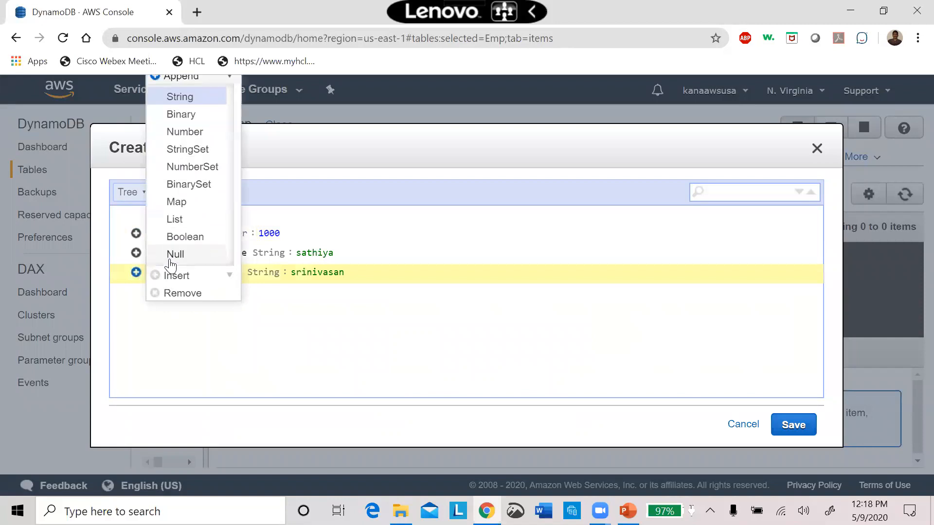
{"action": "left_click", "coordinate": [196, 132]}
{"action": "type", "text": "Sal"}
{"action": "key", "text": "BackSpace"}
{"action": "key", "text": "BackSpace"}
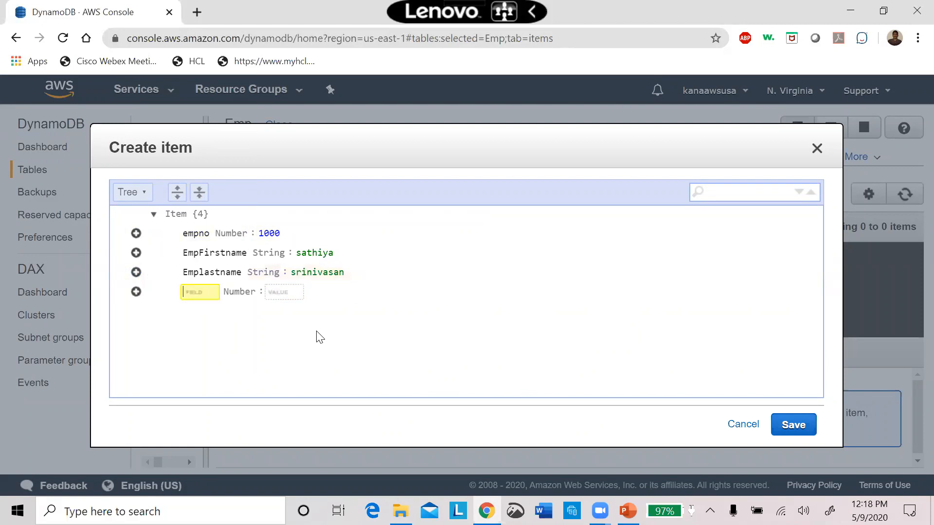
{"action": "type", "text": "Salary"}
{"action": "key", "text": "Tab"}
{"action": "type", "text": "100000"}
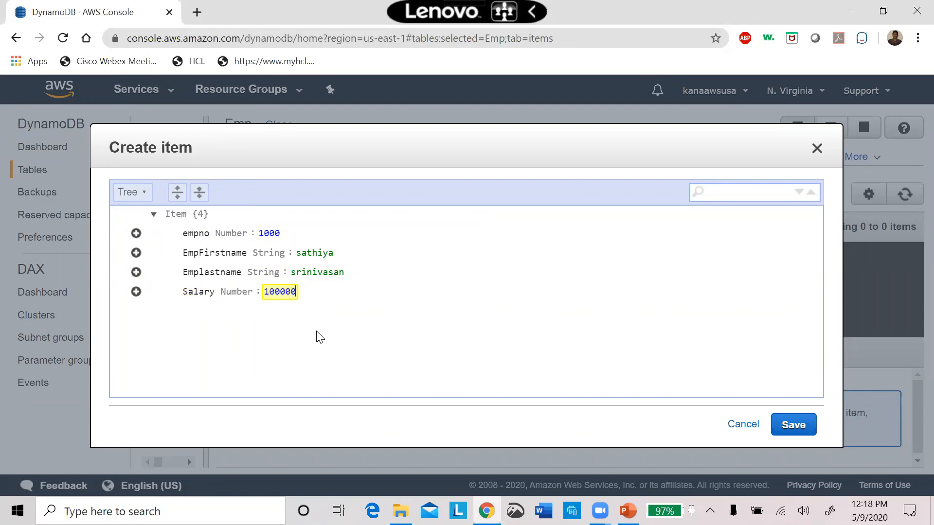
{"action": "key", "text": "BackSpace"}
{"action": "left_click", "coordinate": [497, 403]}
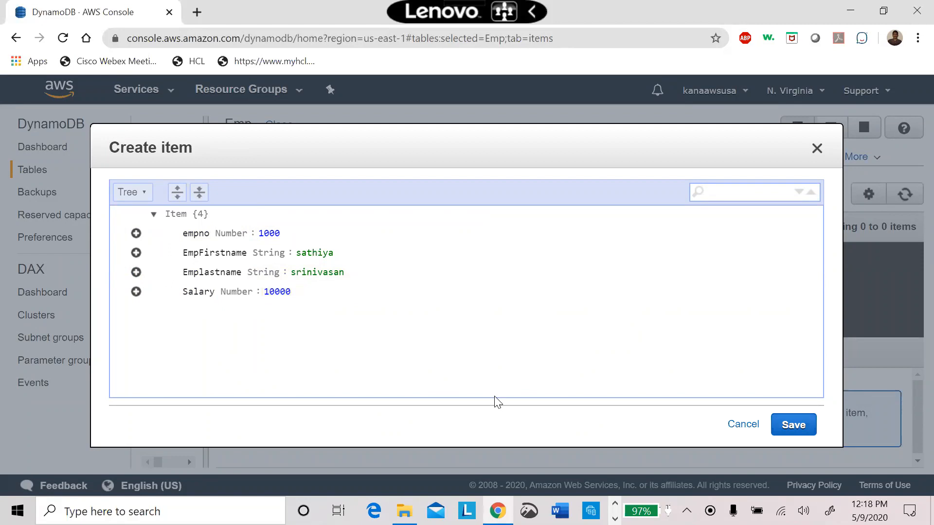
{"action": "left_click", "coordinate": [794, 425]}
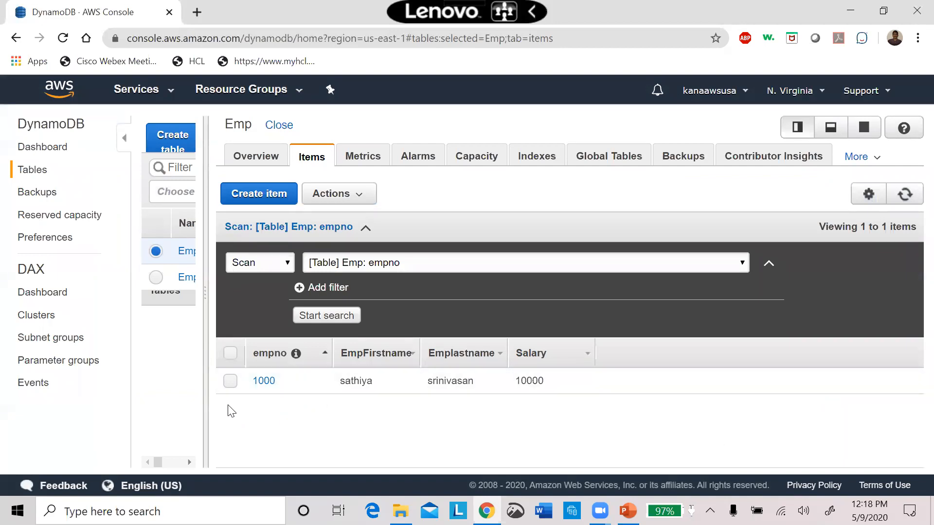
Duplicate the item with empno 1000, setting the copy's EmpFirstname to Abc and Emplastname to def.
{"action": "left_click", "coordinate": [231, 382]}
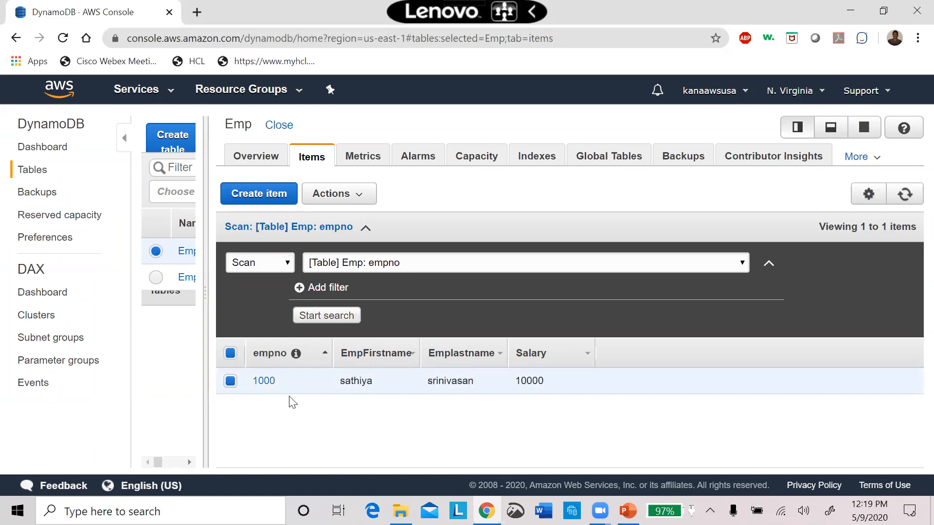
{"action": "mouse_move", "coordinate": [296, 362]}
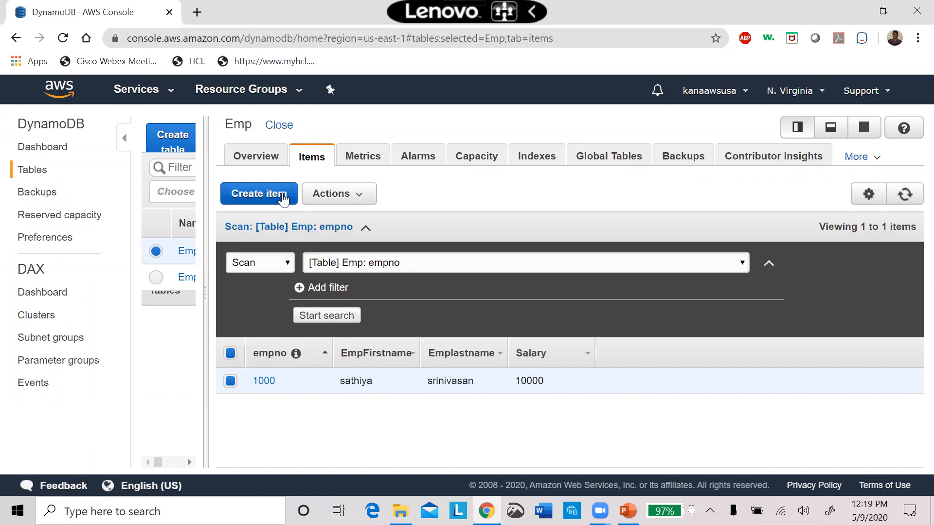
{"action": "left_click", "coordinate": [362, 196]}
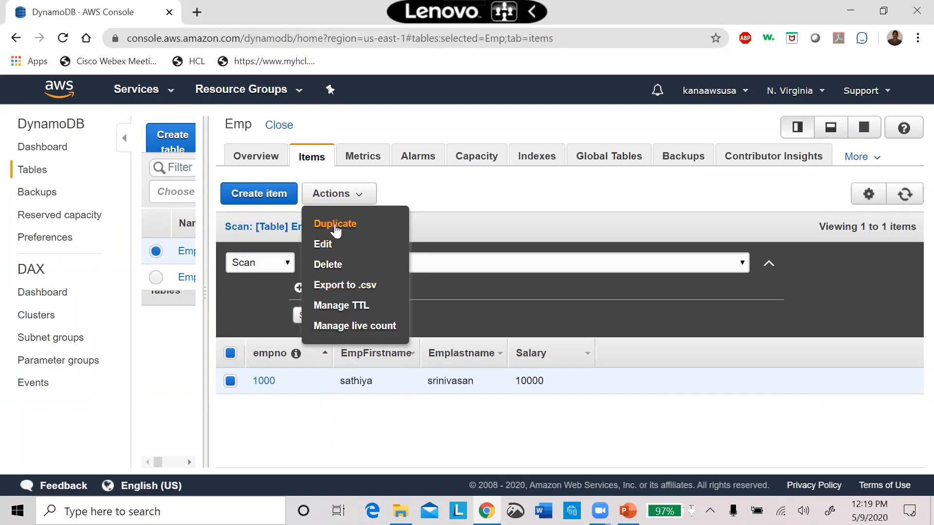
{"action": "left_click", "coordinate": [335, 224]}
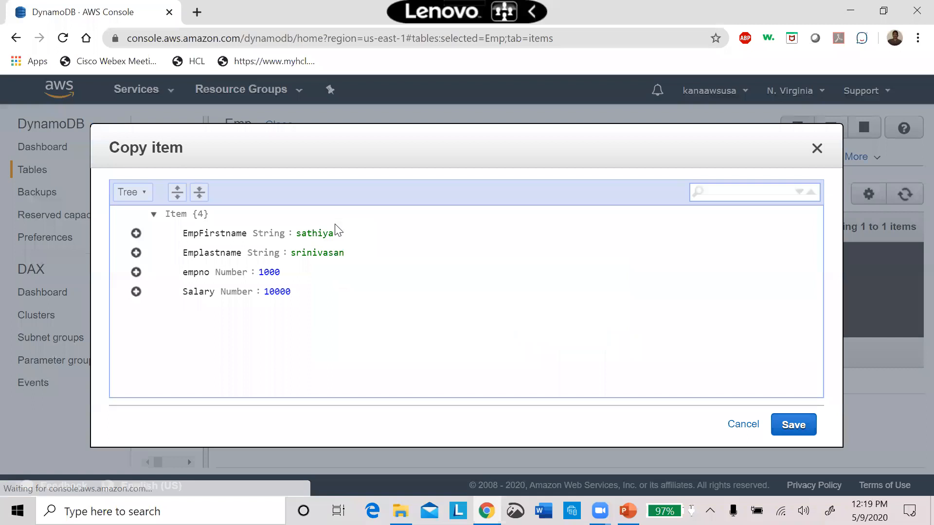
{"action": "double_click", "coordinate": [313, 236]}
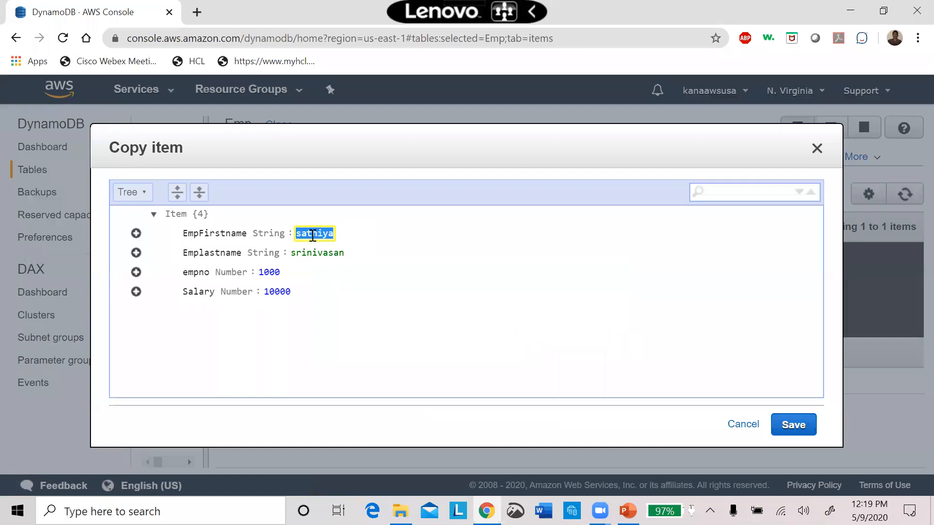
{"action": "type", "text": "Abc"}
{"action": "key", "text": "Tab"}
{"action": "left_click", "coordinate": [319, 247]}
{"action": "double_click", "coordinate": [318, 250]}
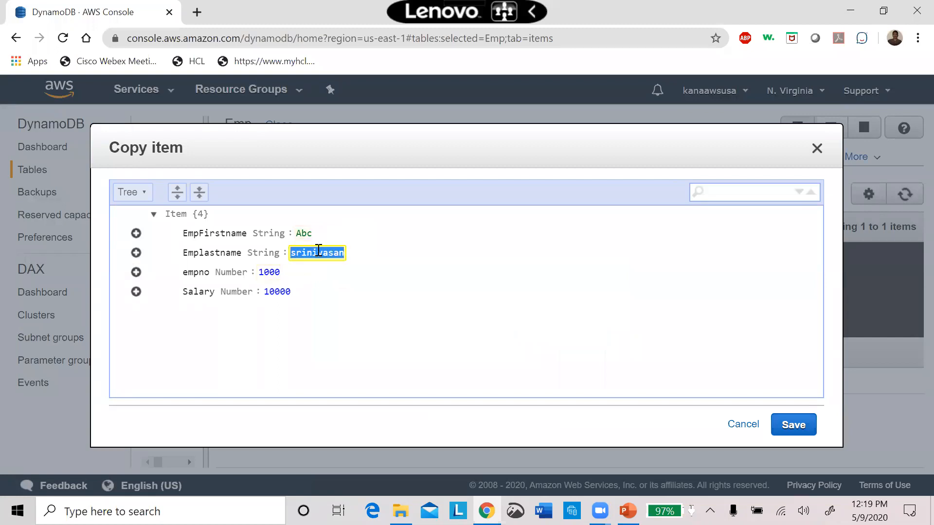
{"action": "type", "text": "e"}
{"action": "key", "text": "BackSpace"}
{"action": "type", "text": "def"}
Try to save the copied item with empno 1000.
{"action": "left_click", "coordinate": [269, 273]}
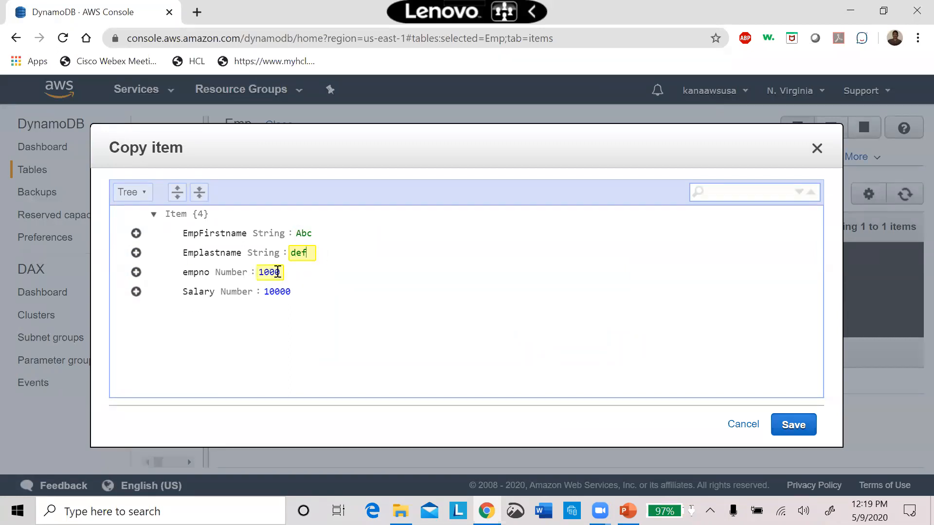
{"action": "type", "text": "1"}
{"action": "left_click", "coordinate": [304, 305]}
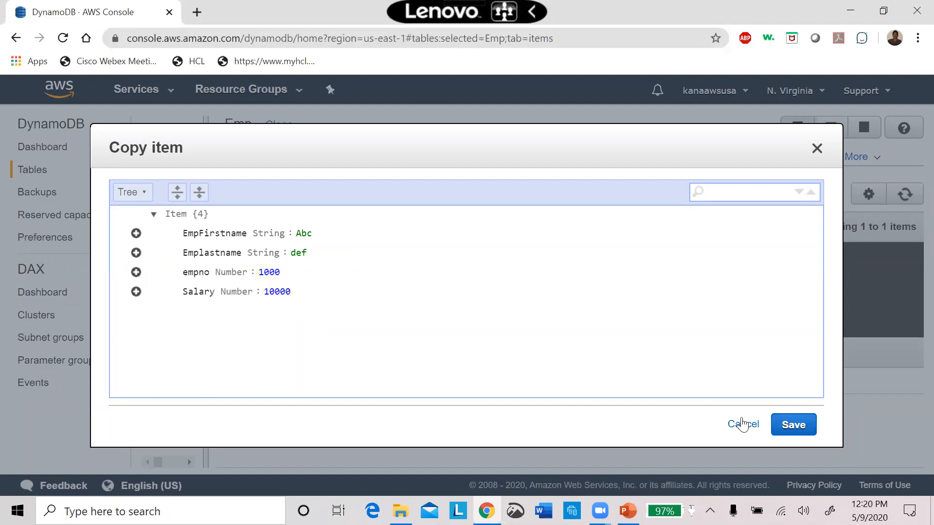
{"action": "left_click", "coordinate": [789, 425]}
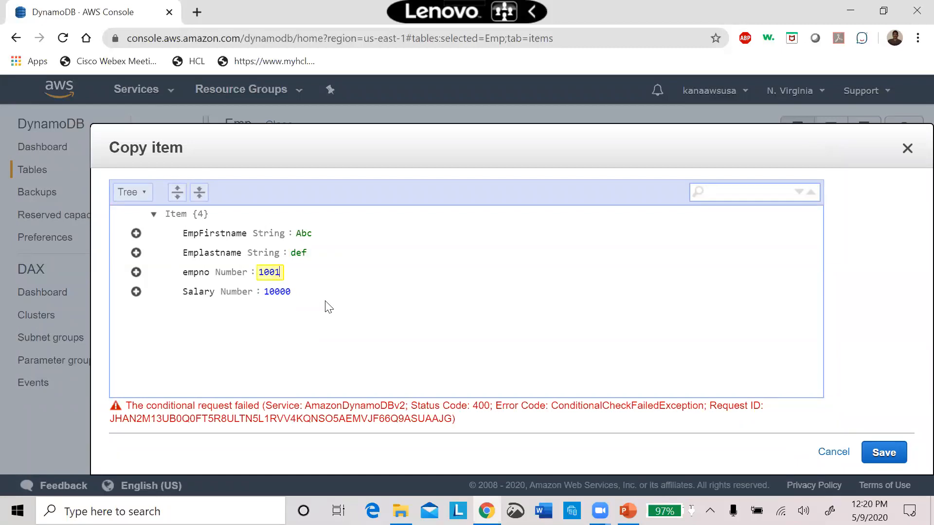
Set the copied item's empno to 1001 and its Salary to 20000, and save it.
{"action": "left_click", "coordinate": [320, 318]}
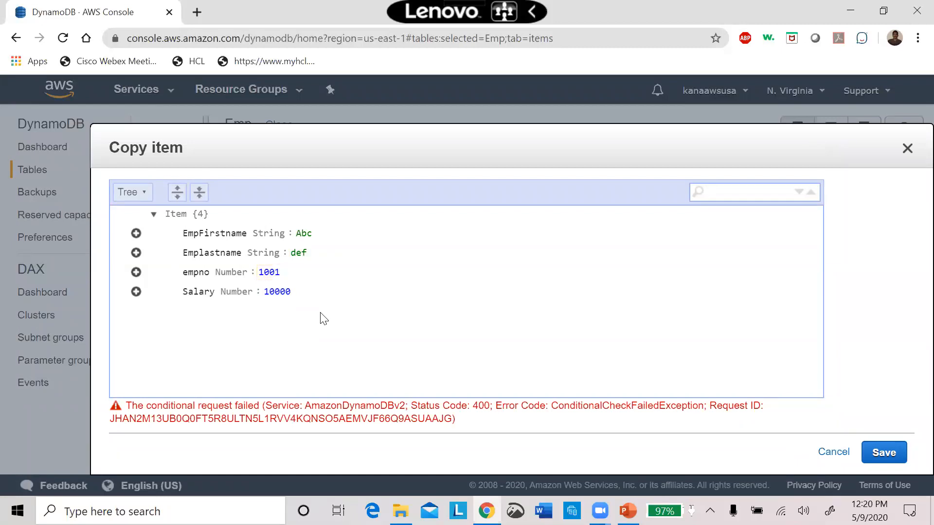
{"action": "left_click", "coordinate": [269, 293]}
{"action": "key", "text": "BackSpace"}
{"action": "type", "text": "2"}
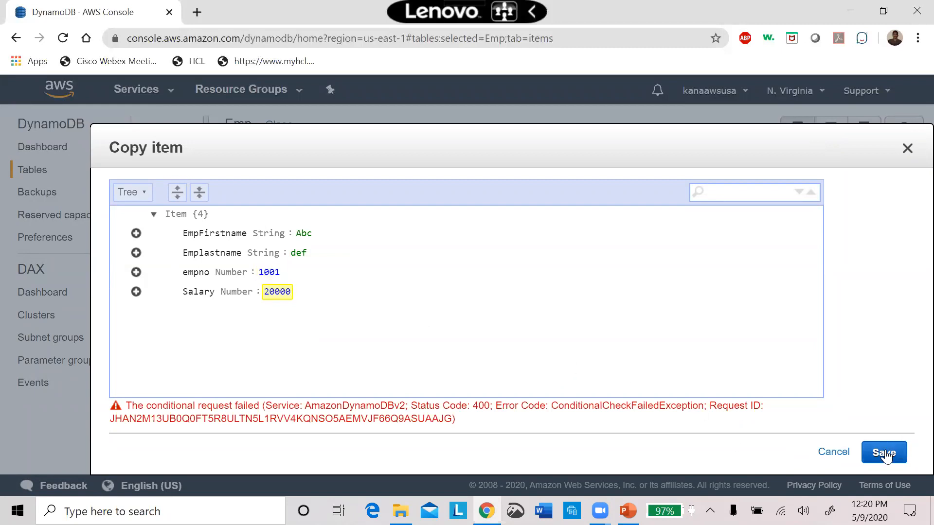
{"action": "left_click", "coordinate": [884, 453]}
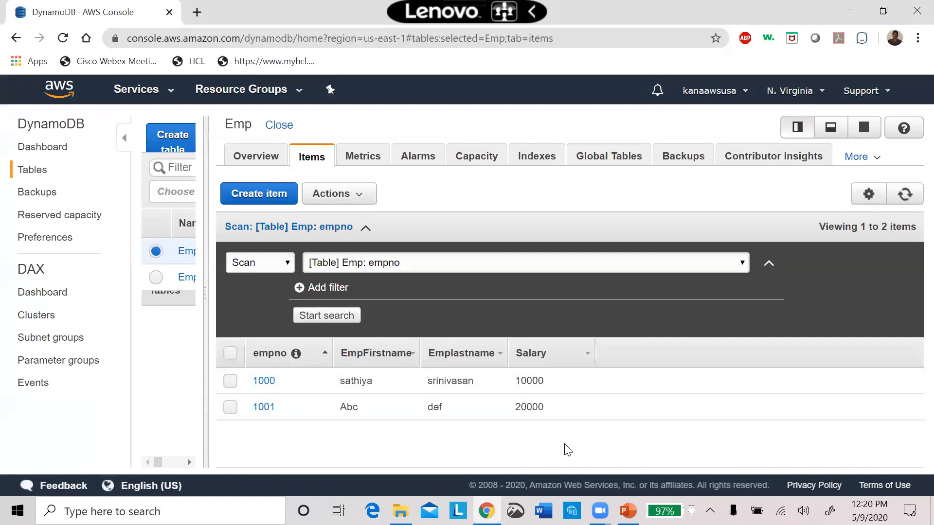
Duplicate the item with empno 1001, setting the copy's empno to 1002, EmpFirstname to xyz and Emplastname to pqr.
{"action": "left_click", "coordinate": [230, 410]}
{"action": "left_click", "coordinate": [231, 381]}
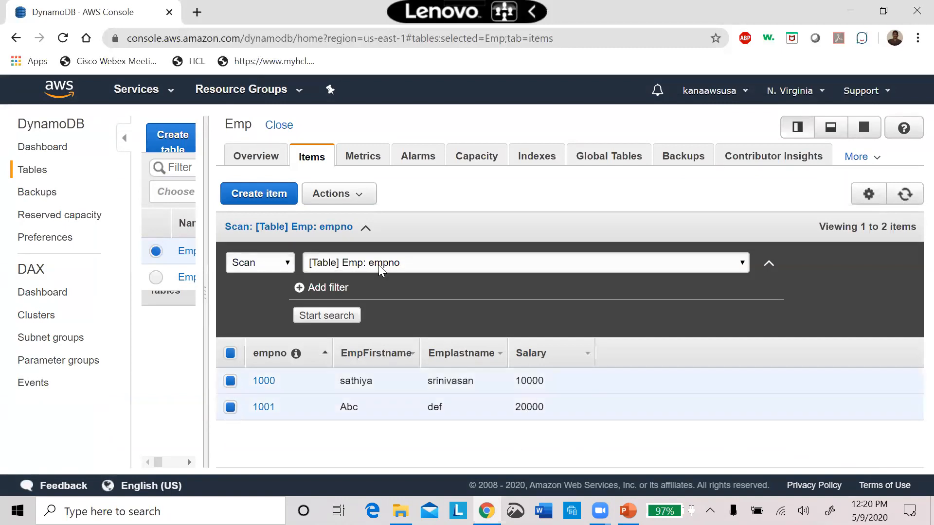
{"action": "left_click", "coordinate": [361, 197]}
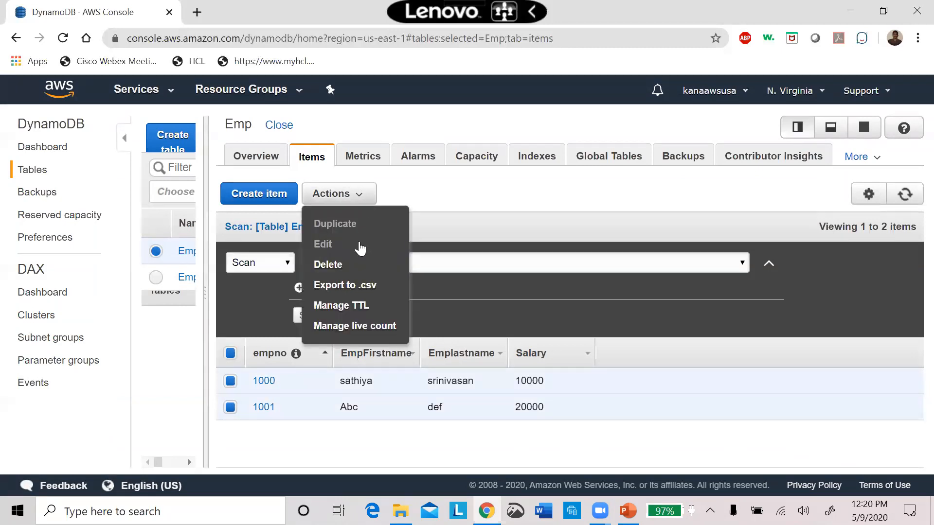
{"action": "left_click", "coordinate": [230, 382]}
{"action": "left_click", "coordinate": [359, 197]}
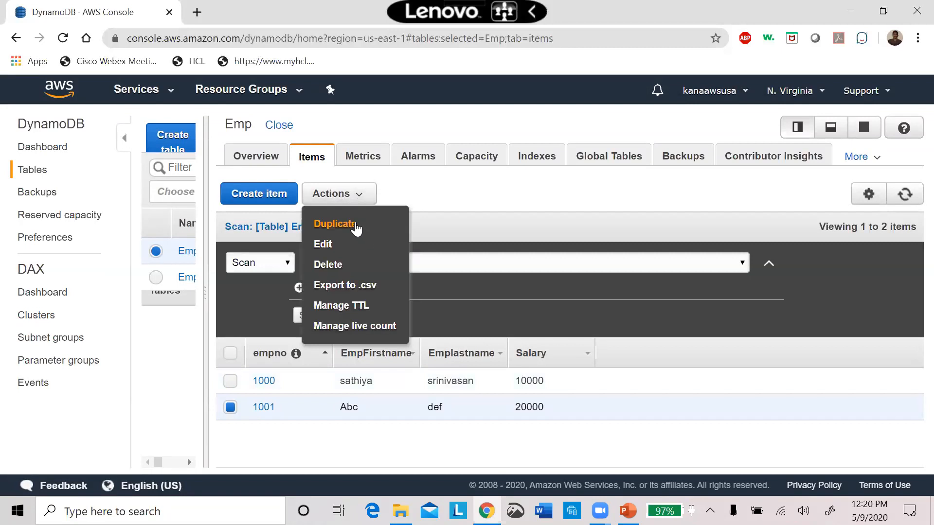
{"action": "left_click", "coordinate": [355, 223]}
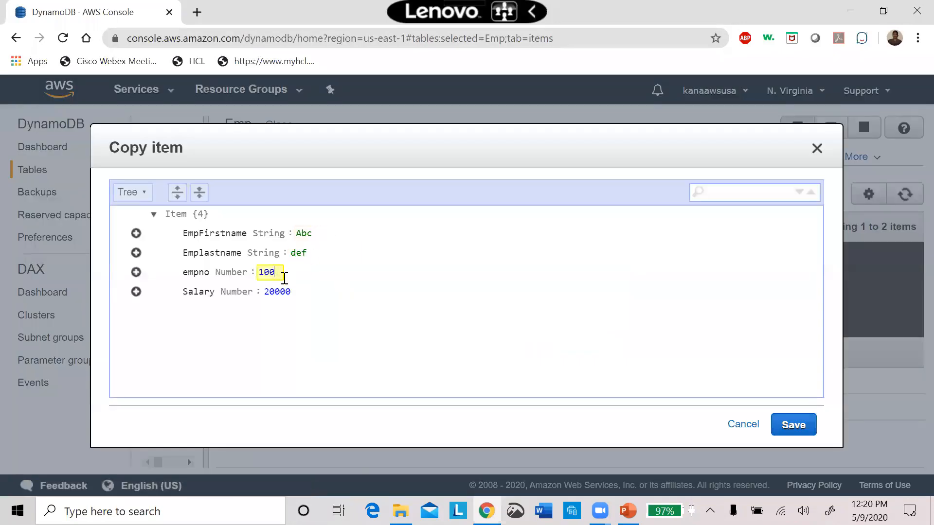
{"action": "double_click", "coordinate": [306, 233]}
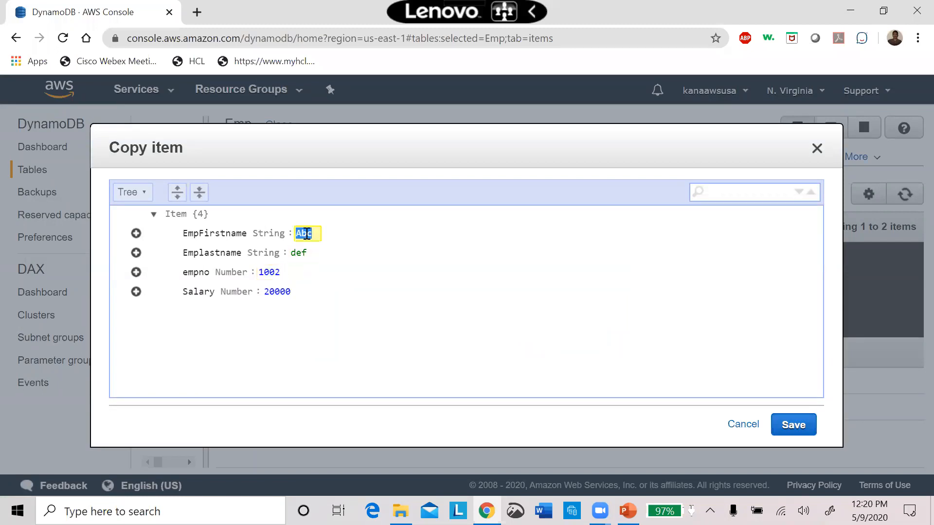
{"action": "type", "text": "xyz"}
{"action": "double_click", "coordinate": [301, 253]}
{"action": "type", "text": "pqr"}
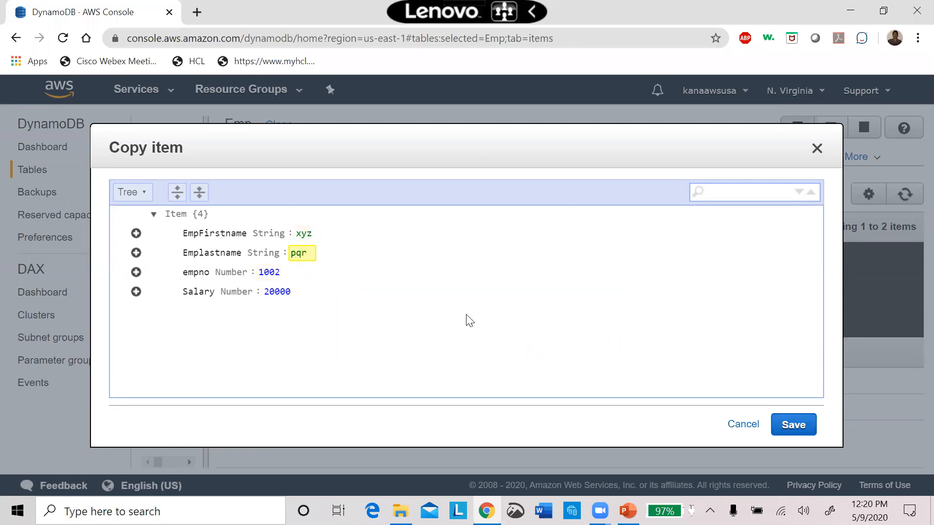
Set the Salary of the copied item with empno 1002 to 30000 and save it.
{"action": "left_click", "coordinate": [270, 292]}
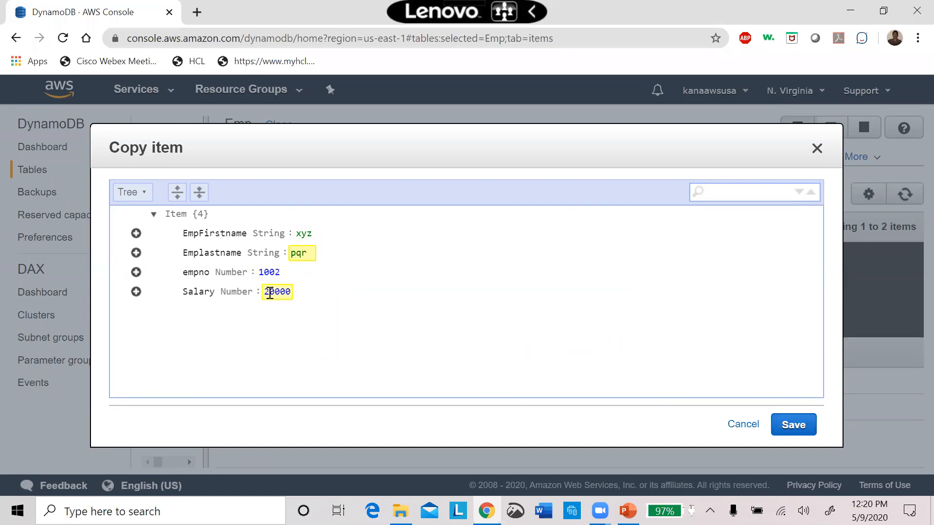
{"action": "key", "text": "BackSpace"}
{"action": "type", "text": "3"}
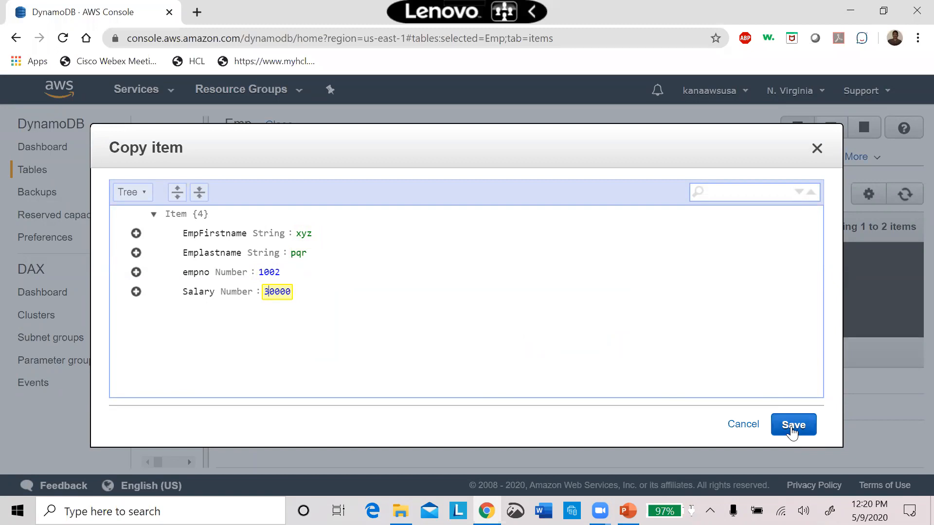
{"action": "left_click", "coordinate": [792, 431]}
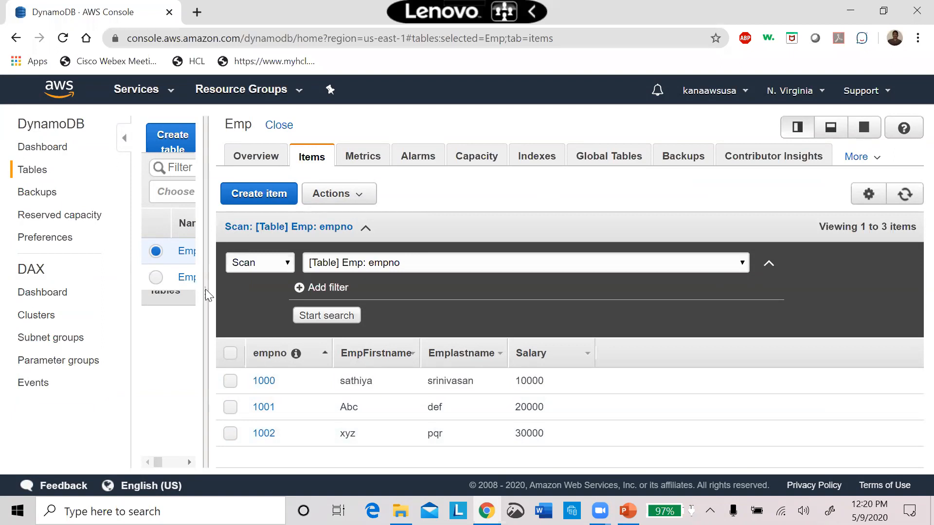
Widen the table list pane and run a Scan of the Emp table without any filter.
{"action": "left_click_drag", "start_coordinate": [206, 292], "coordinate": [322, 292]}
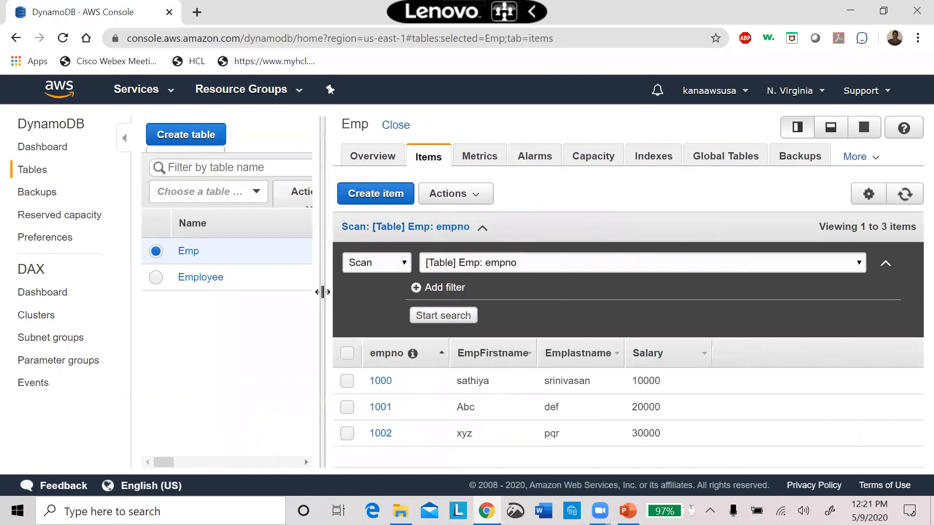
{"action": "left_click", "coordinate": [404, 262]}
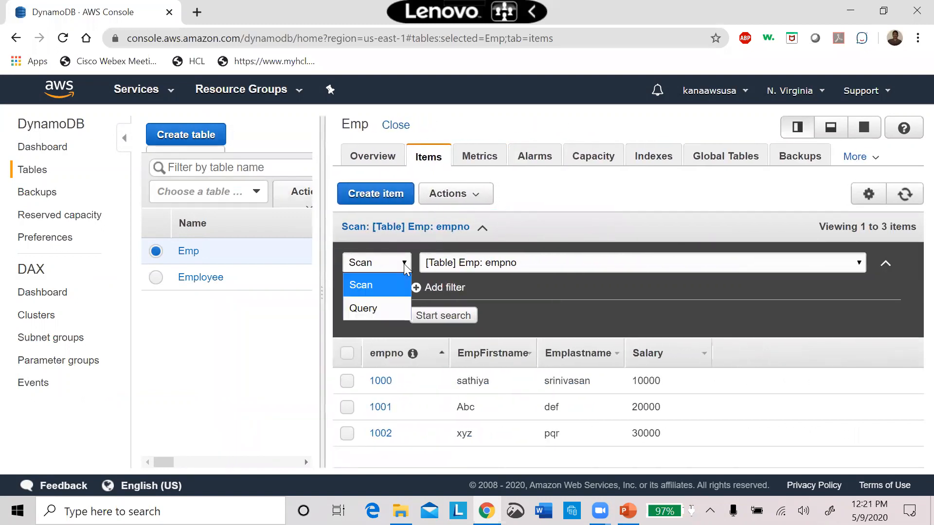
{"action": "left_click", "coordinate": [391, 295]}
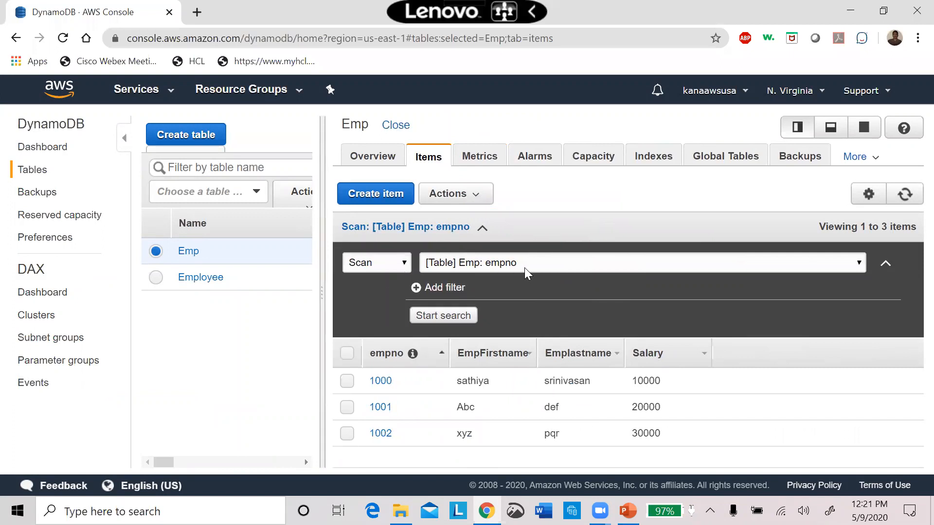
{"action": "left_click", "coordinate": [846, 270]}
{"action": "left_click", "coordinate": [844, 268]}
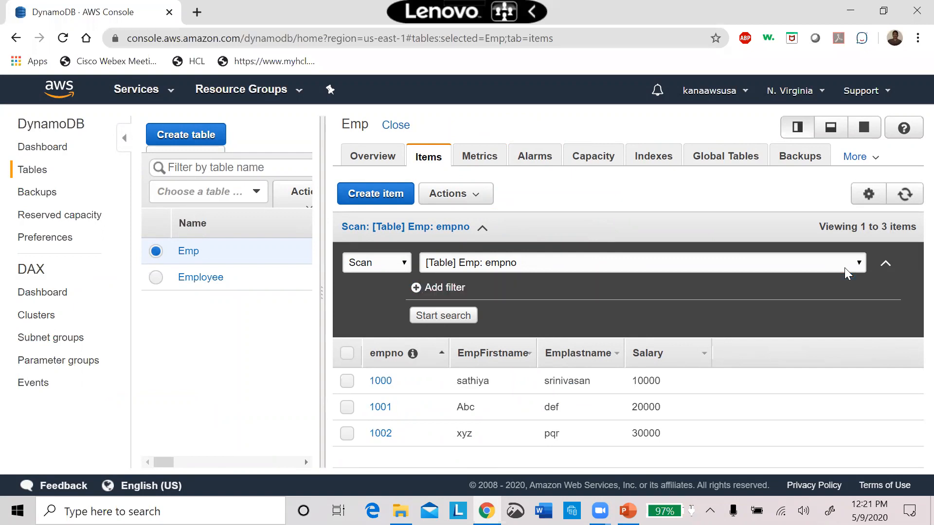
{"action": "left_click", "coordinate": [415, 289]}
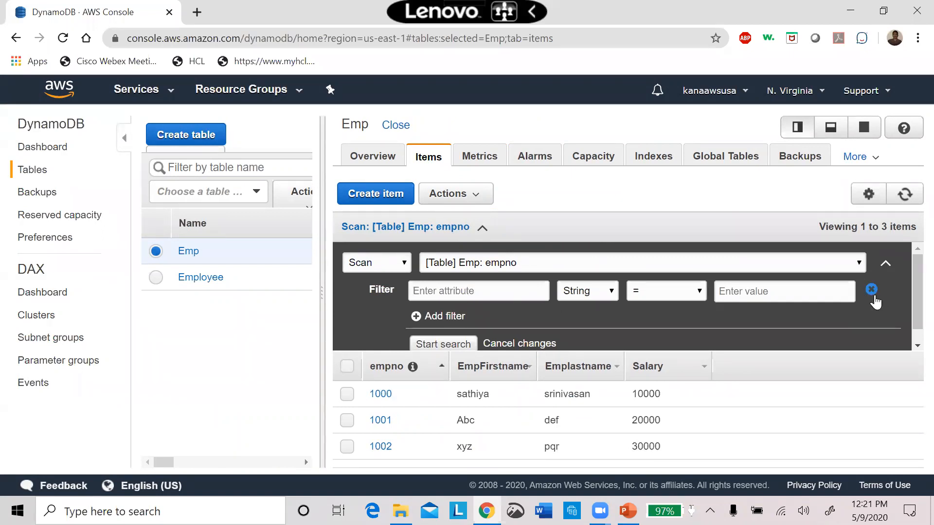
{"action": "left_click", "coordinate": [872, 290]}
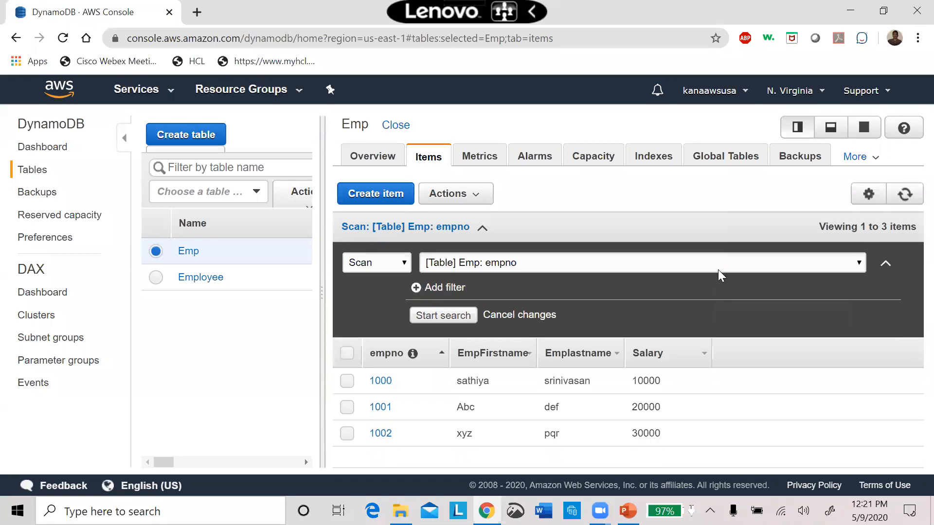
{"action": "left_click", "coordinate": [443, 316]}
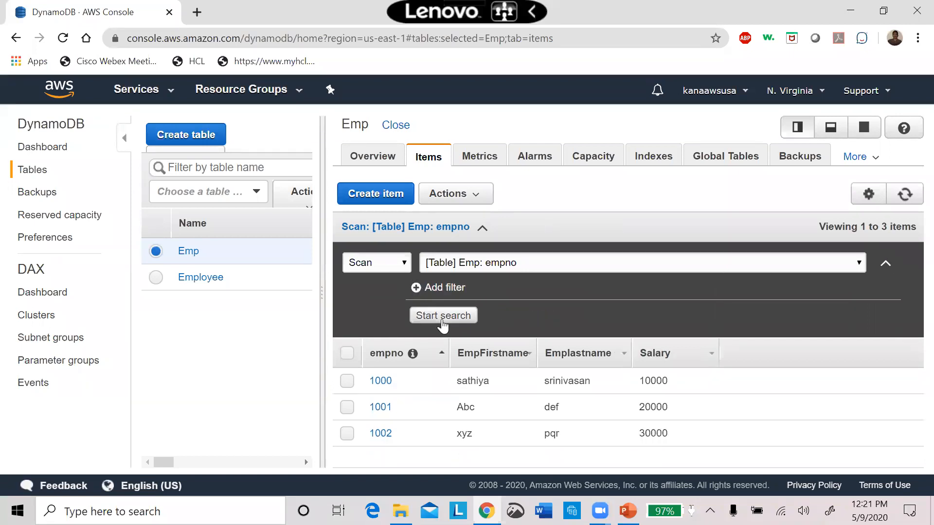
Run a Query on the Emp table for partition key empno equal to 1002.
{"action": "left_click", "coordinate": [398, 267]}
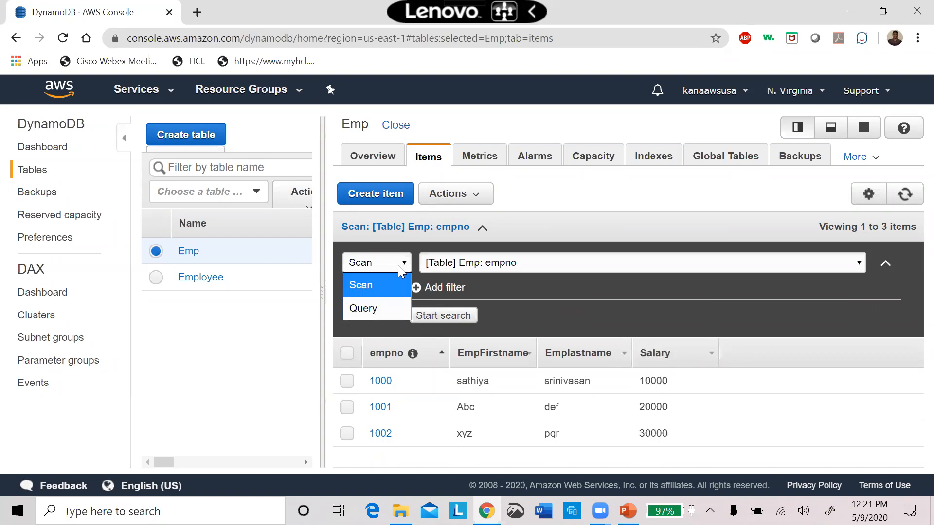
{"action": "left_click", "coordinate": [366, 310]}
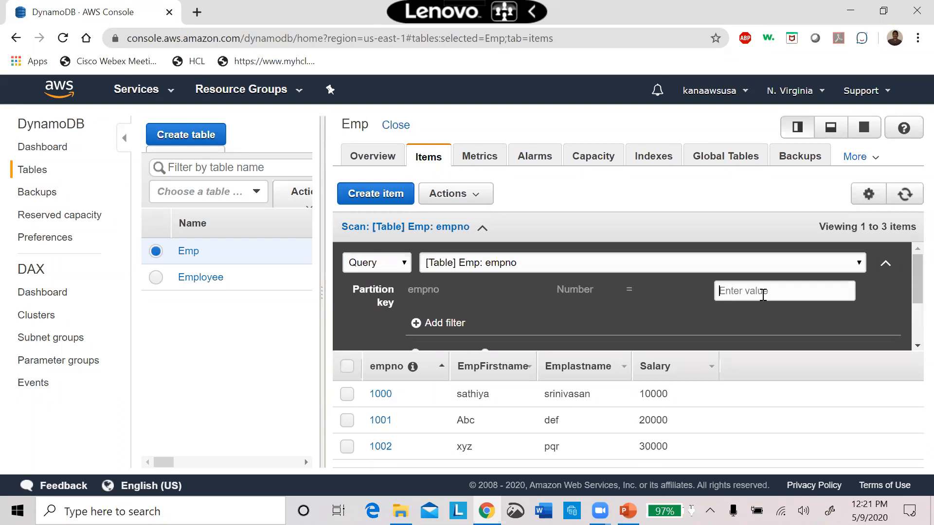
{"action": "left_click", "coordinate": [763, 294]}
{"action": "type", "text": "1002"}
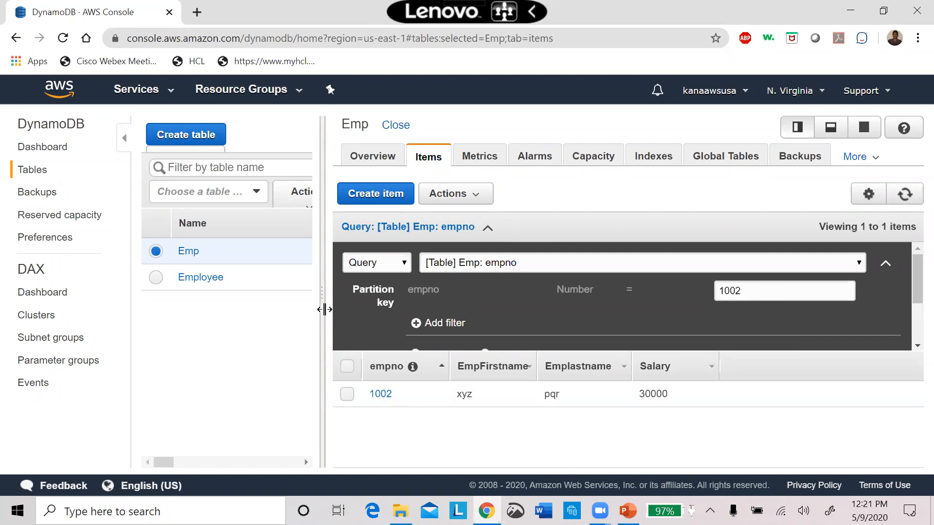
{"action": "left_click_drag", "start_coordinate": [322, 310], "coordinate": [295, 334]}
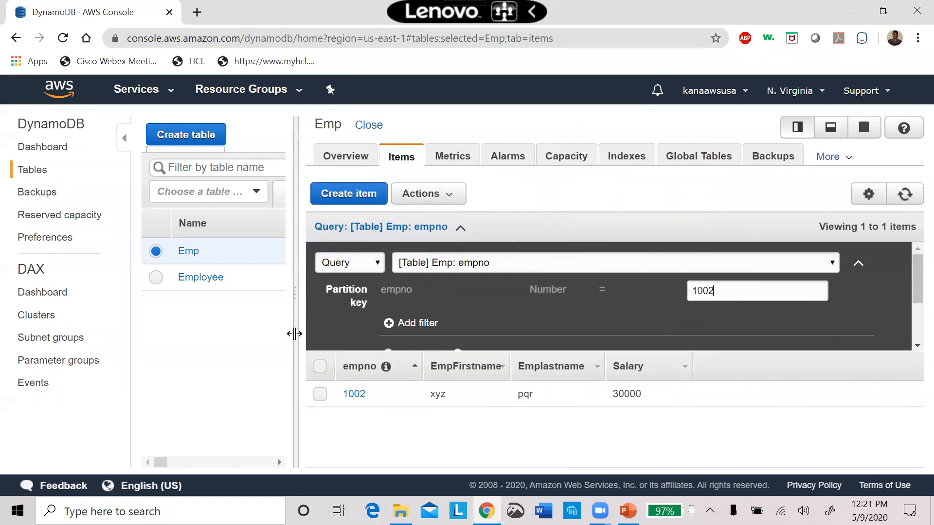
Examine the Emp table's metrics, alarms, capacity, indexes and global table settings.
{"action": "left_click", "coordinate": [463, 158]}
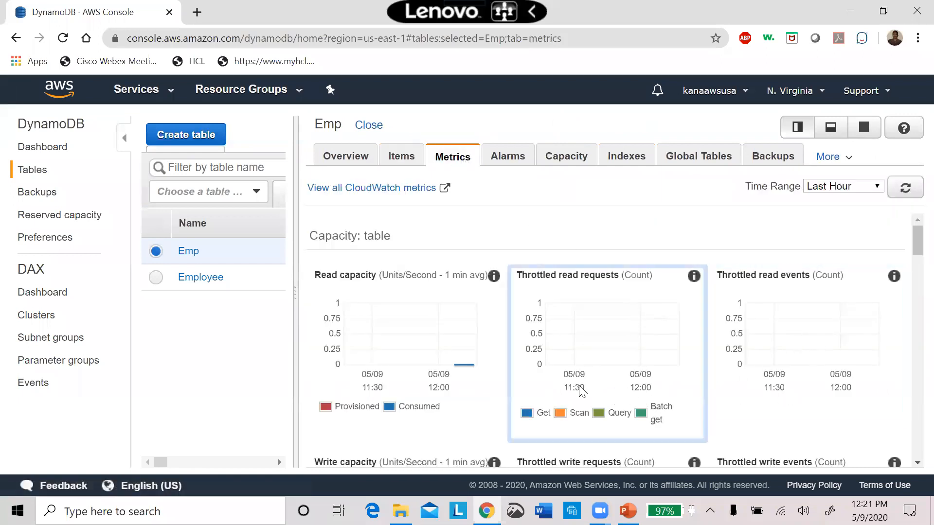
{"action": "left_click", "coordinate": [511, 167]}
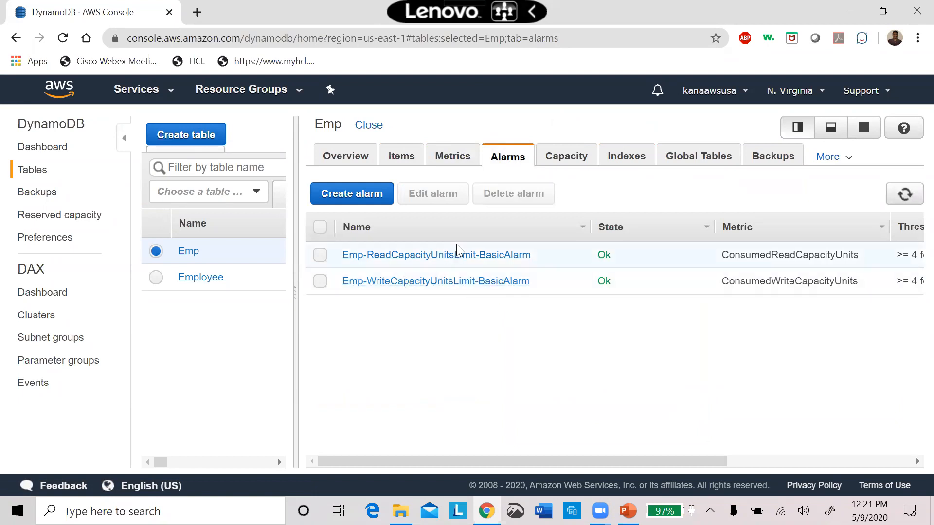
{"action": "left_click", "coordinate": [567, 156]}
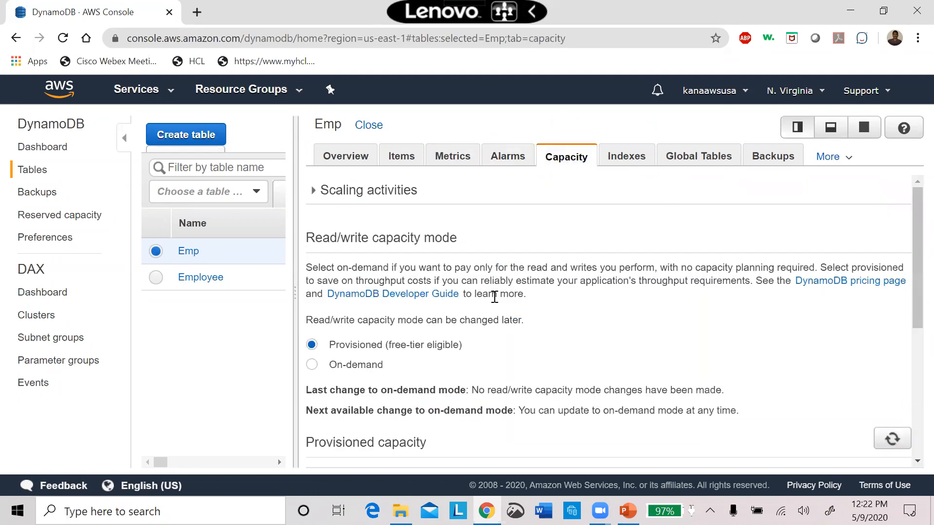
{"action": "left_click", "coordinate": [623, 158]}
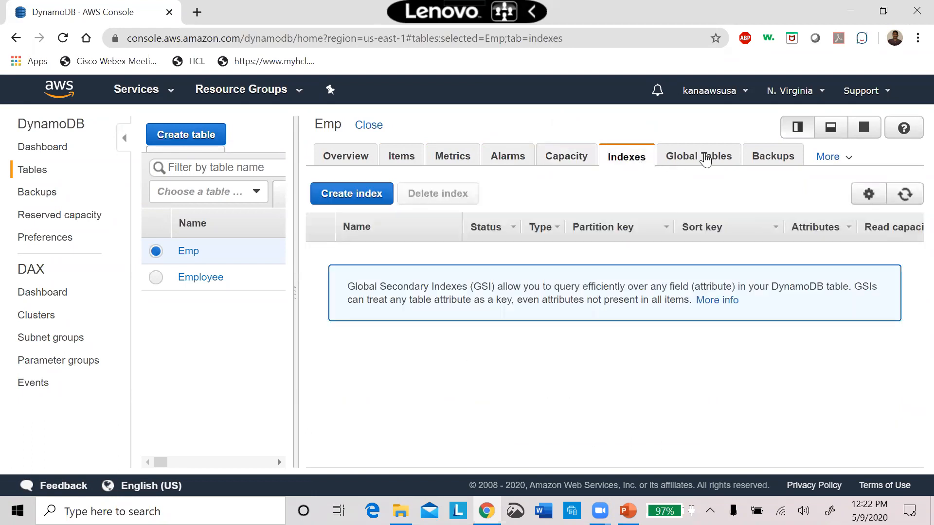
{"action": "left_click", "coordinate": [706, 160]}
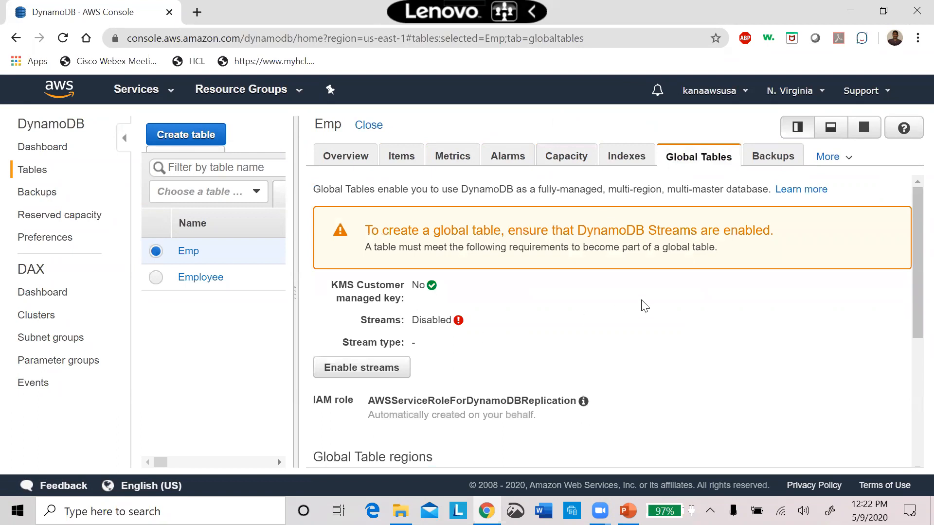
{"action": "left_click_drag", "start_coordinate": [914, 281], "coordinate": [894, 270]}
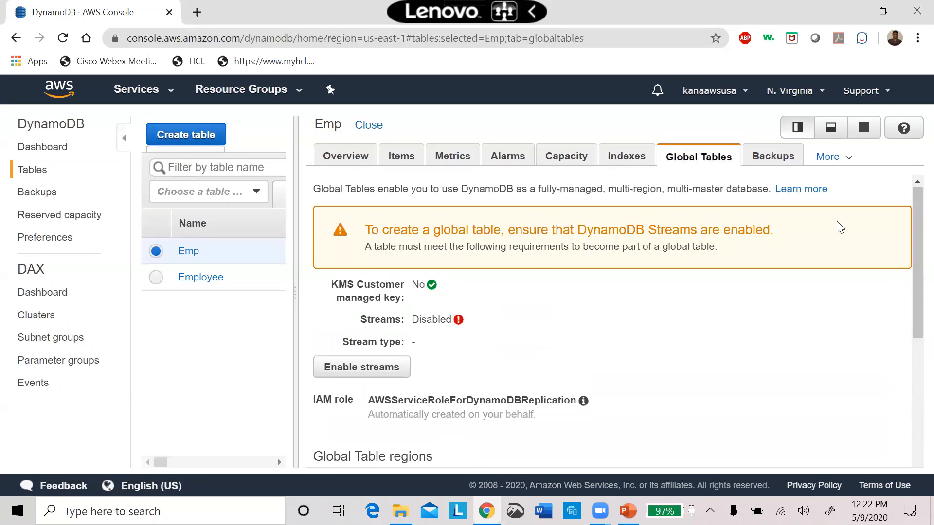
Examine the Emp table's backup options, reading how long point-in-time recovery keeps continuous backups.
{"action": "left_click", "coordinate": [785, 160]}
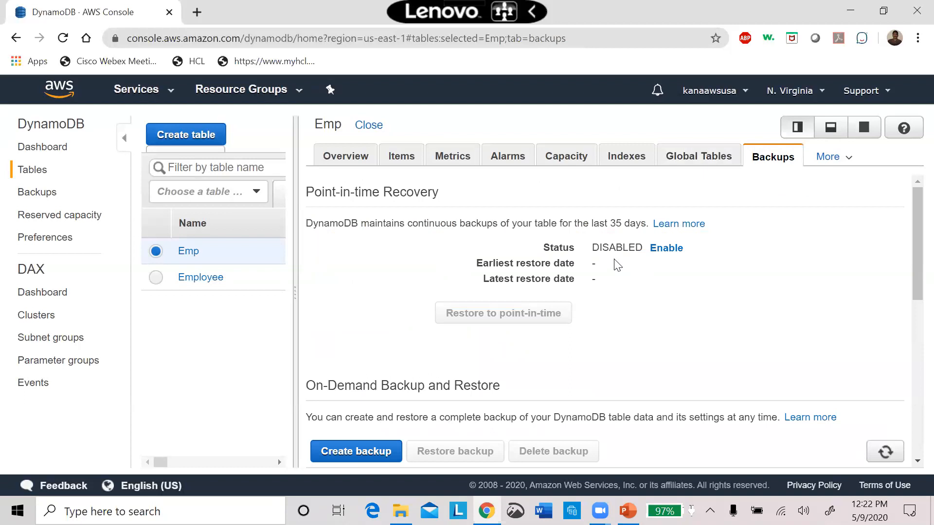
{"action": "left_click_drag", "start_coordinate": [646, 224], "coordinate": [434, 211]}
{"action": "left_click_drag", "start_coordinate": [379, 222], "coordinate": [310, 234]}
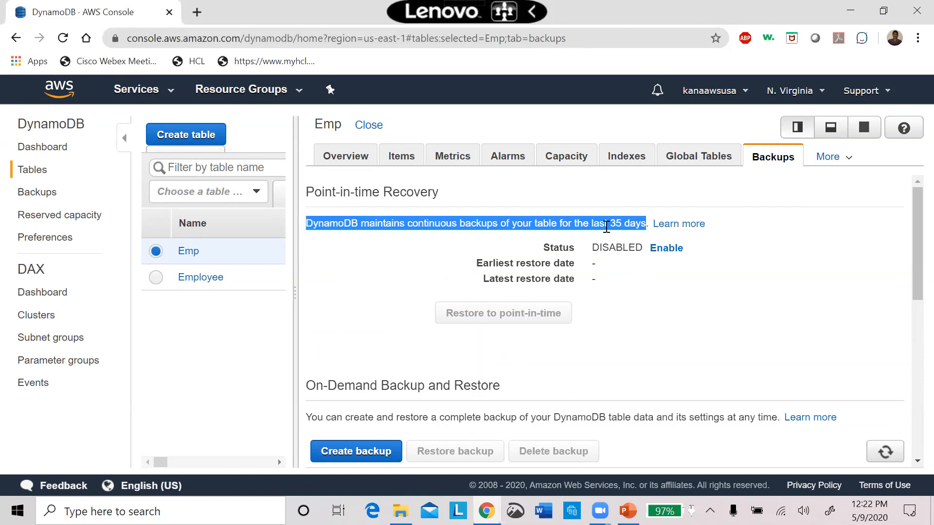
{"action": "left_click_drag", "start_coordinate": [591, 223], "coordinate": [605, 225]}
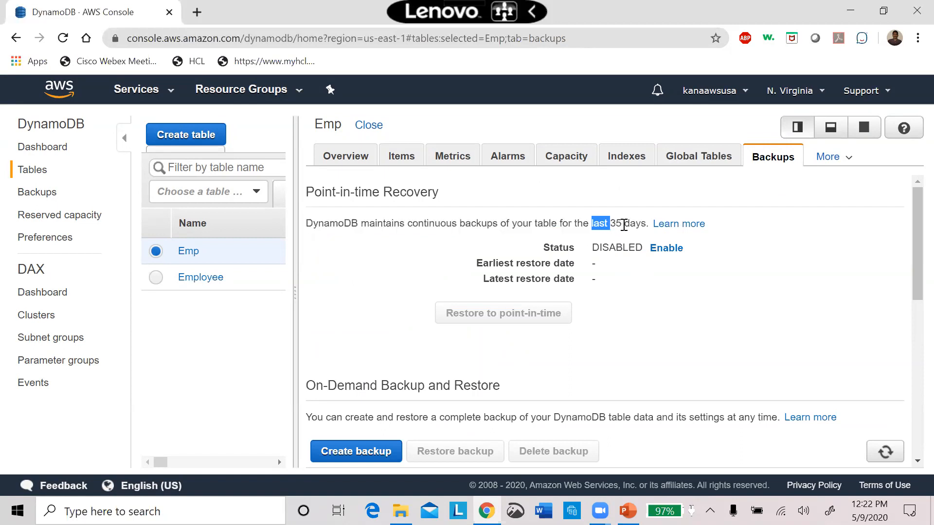
{"action": "triple_click", "coordinate": [624, 226]}
{"action": "left_click", "coordinate": [729, 307]}
{"action": "double_click", "coordinate": [629, 221]}
{"action": "left_click", "coordinate": [801, 295]}
Review the Emp table's overview and the console's backups, reserved capacity, preferences and DAX dashboard pages.
{"action": "left_click", "coordinate": [342, 163]}
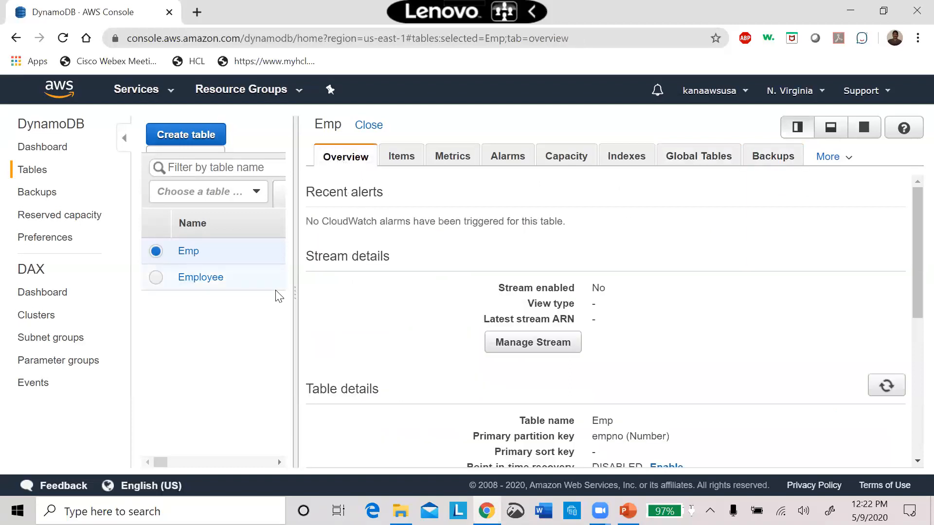
{"action": "left_click_drag", "start_coordinate": [298, 292], "coordinate": [784, 413]}
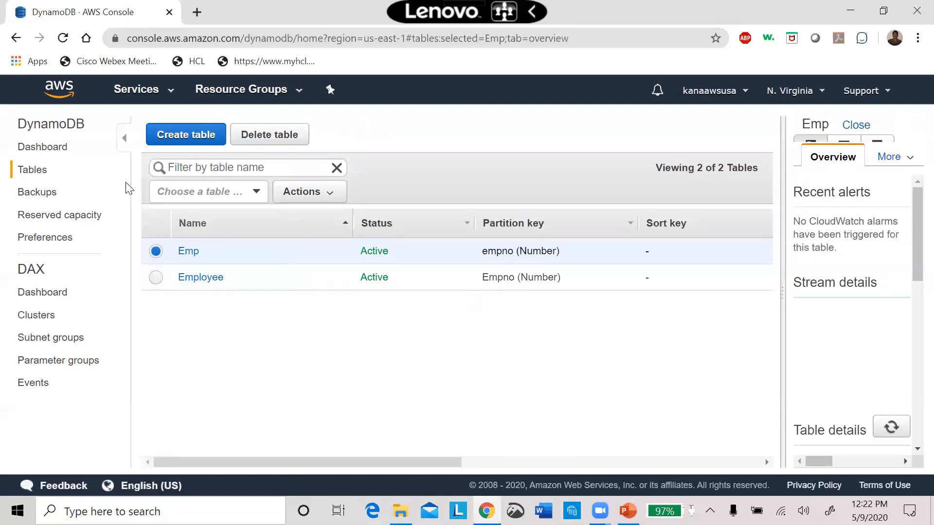
{"action": "left_click", "coordinate": [37, 192]}
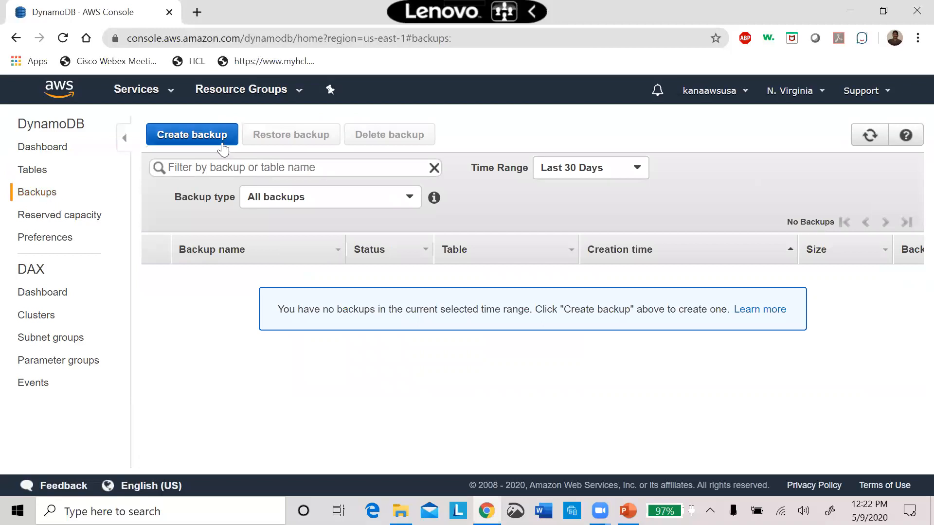
{"action": "left_click", "coordinate": [88, 220]}
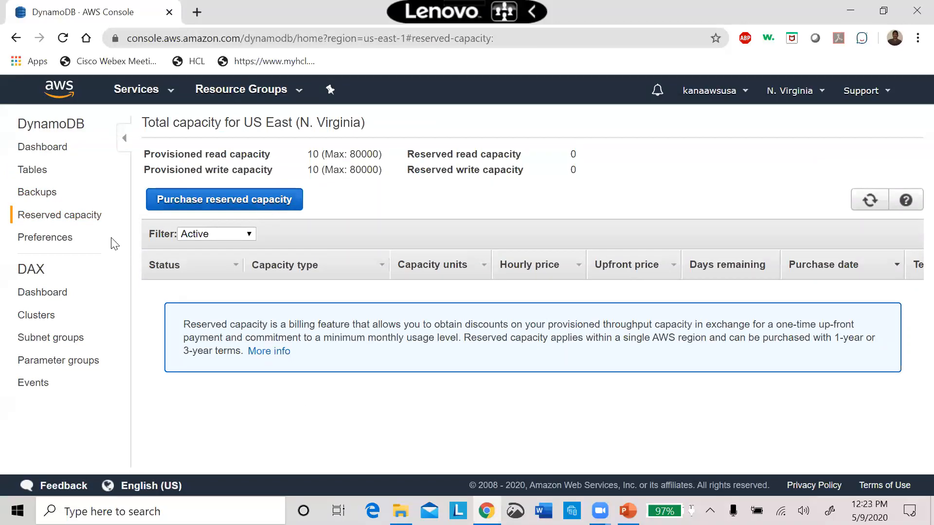
{"action": "left_click", "coordinate": [57, 241]}
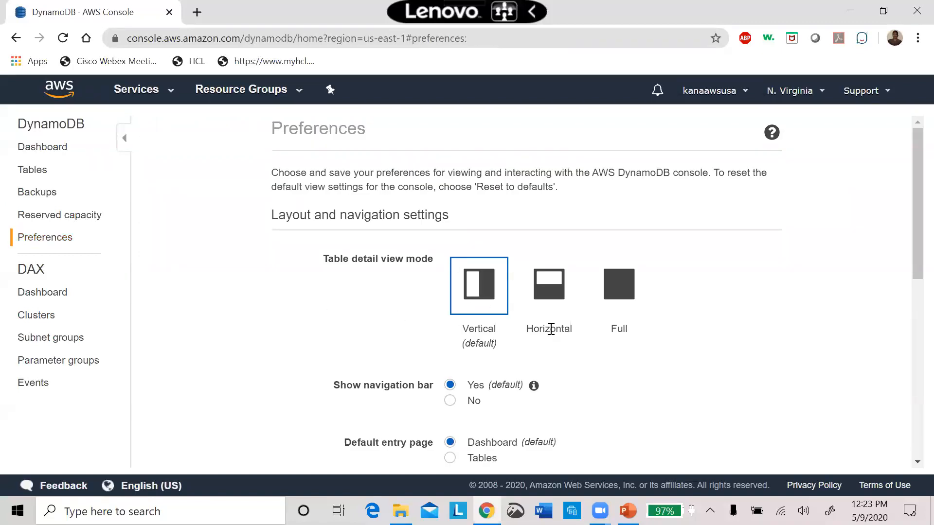
{"action": "left_click", "coordinate": [44, 153]}
{"action": "left_click", "coordinate": [37, 173]}
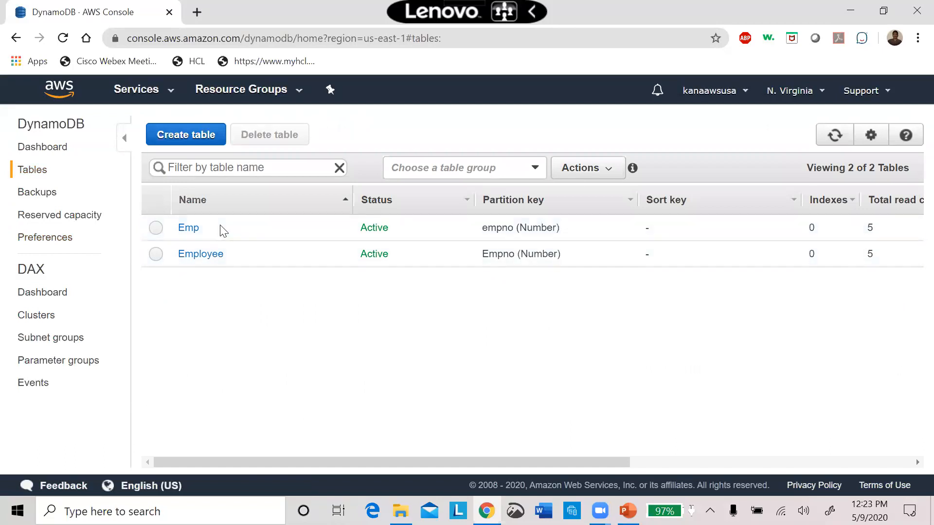
{"action": "left_click", "coordinate": [194, 226]}
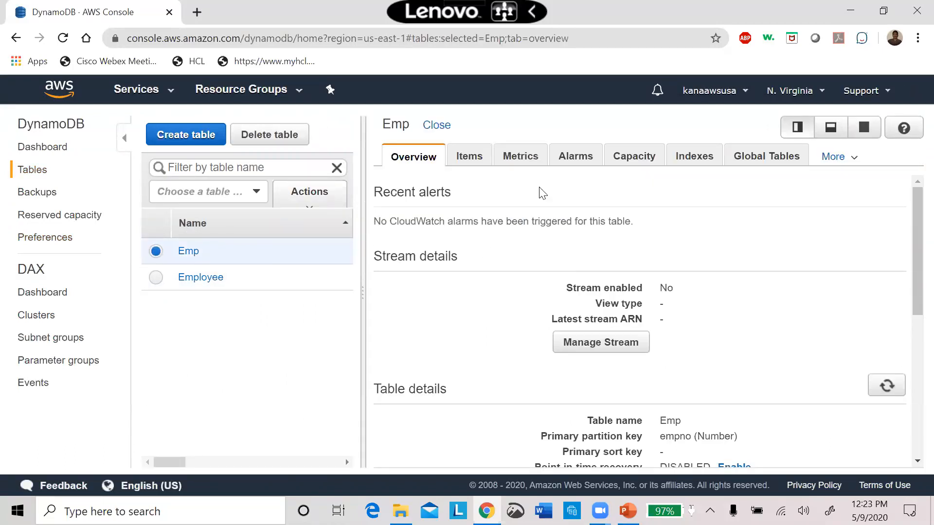
{"action": "left_click", "coordinate": [43, 293]}
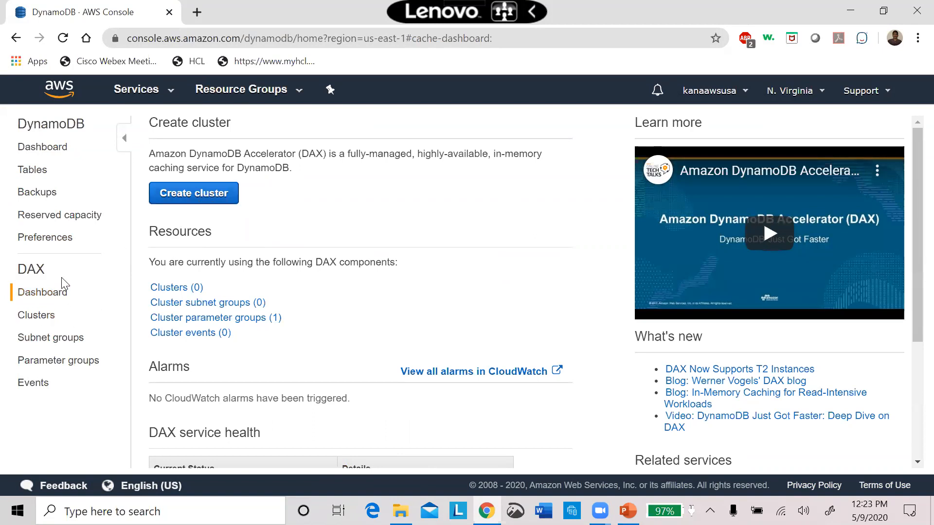
Return to the list of DynamoDB tables and review which columns it shows, keeping all of them selected.
{"action": "left_click", "coordinate": [34, 170]}
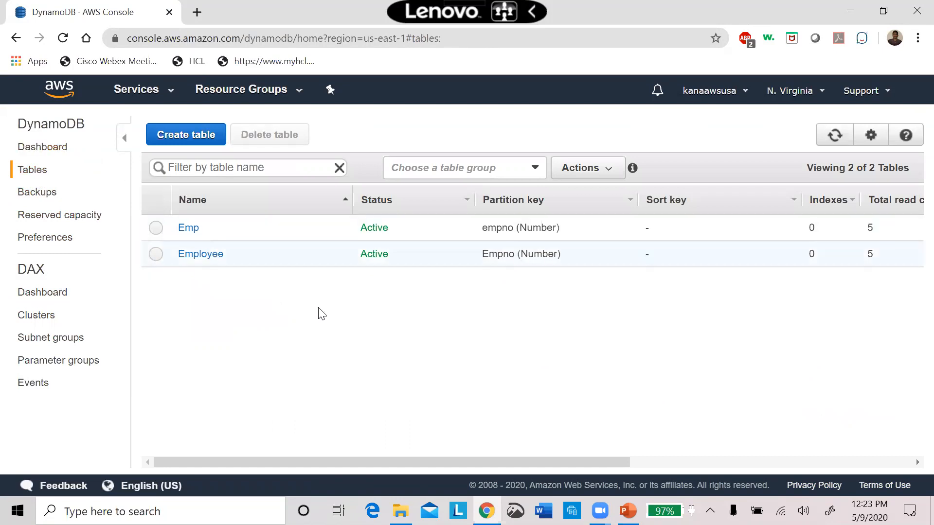
{"action": "left_click", "coordinate": [870, 138]}
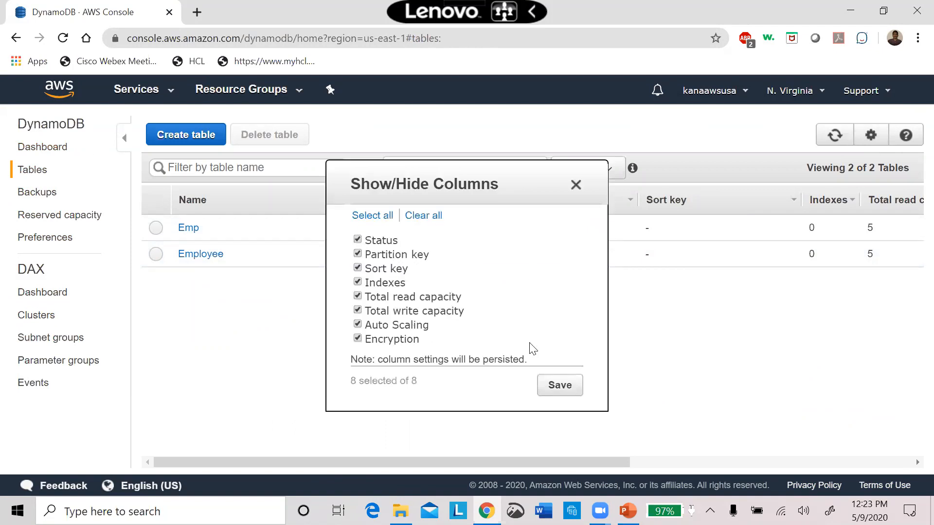
{"action": "left_click", "coordinate": [570, 389]}
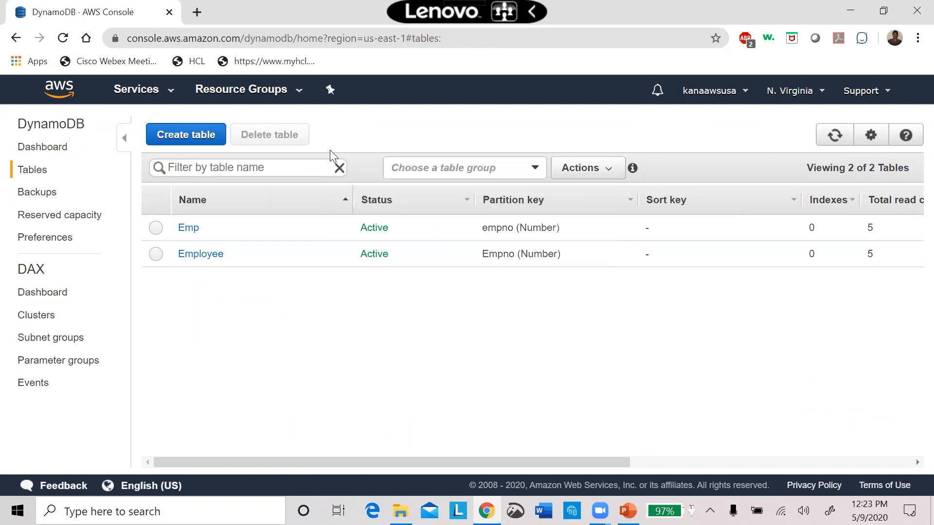
Switch to the EMR service from the AWS service list and look over its welcome page.
{"action": "left_click", "coordinate": [170, 95]}
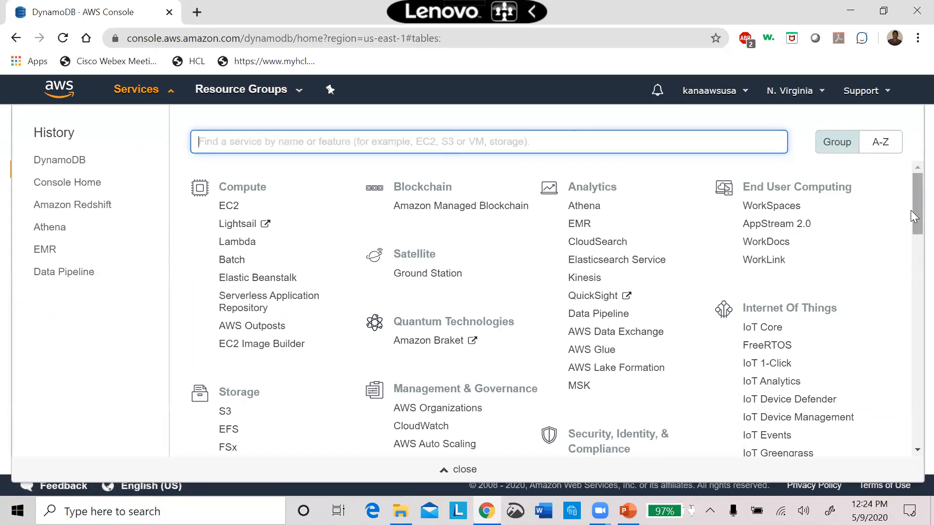
{"action": "left_click_drag", "start_coordinate": [910, 210], "coordinate": [911, 169]}
{"action": "left_click", "coordinate": [580, 224]}
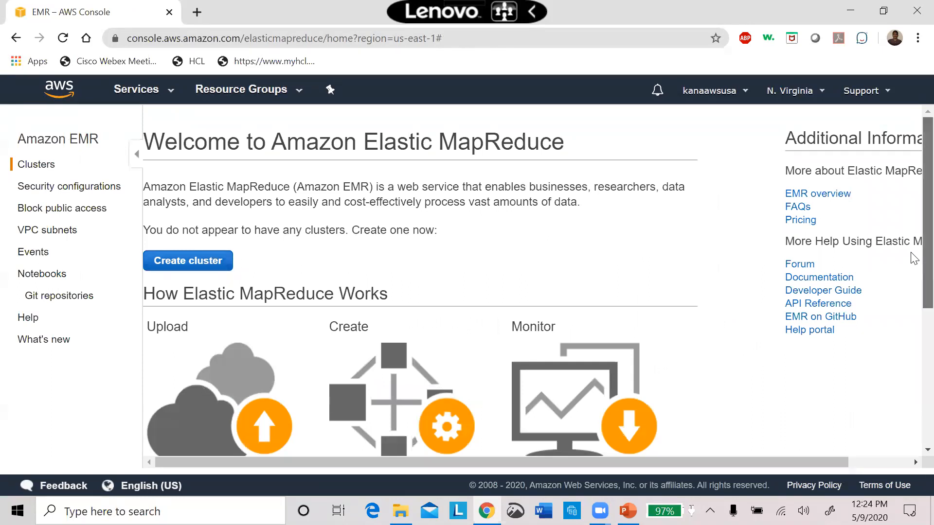
{"action": "scroll", "coordinate": [912, 301], "scroll_direction": "down", "scroll_amount": 5}
{"action": "scroll", "coordinate": [909, 370], "scroll_direction": "up", "scroll_amount": 4}
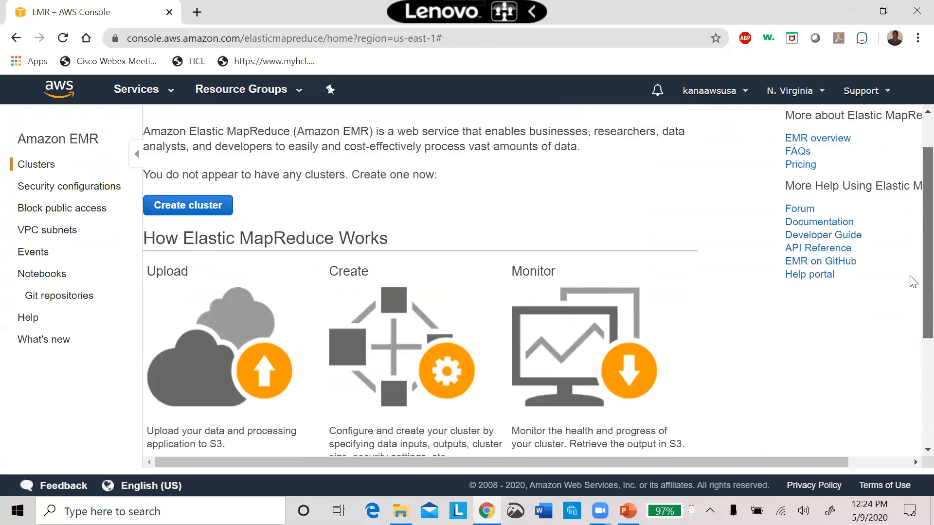
{"action": "scroll", "coordinate": [910, 278], "scroll_direction": "up", "scroll_amount": 1}
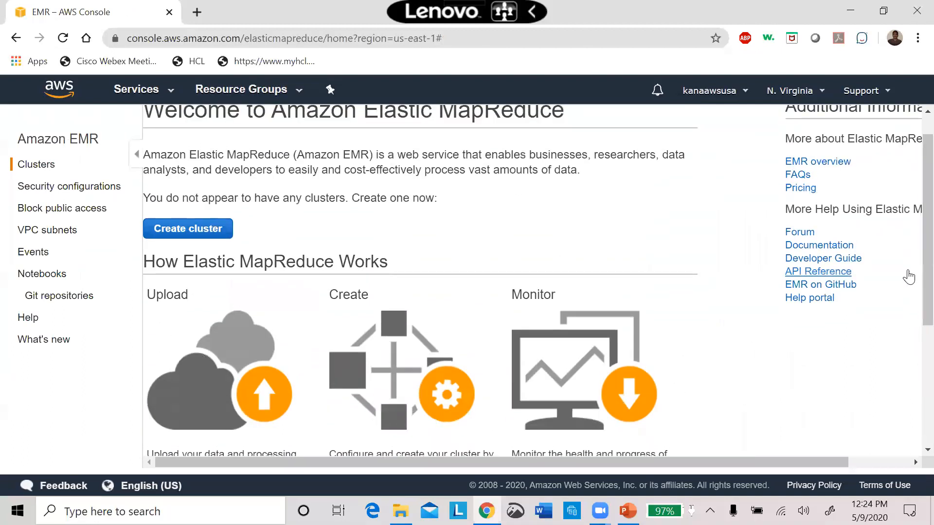
Start creating an EMR cluster with quick options and name it Testcluster.
{"action": "left_click", "coordinate": [179, 231]}
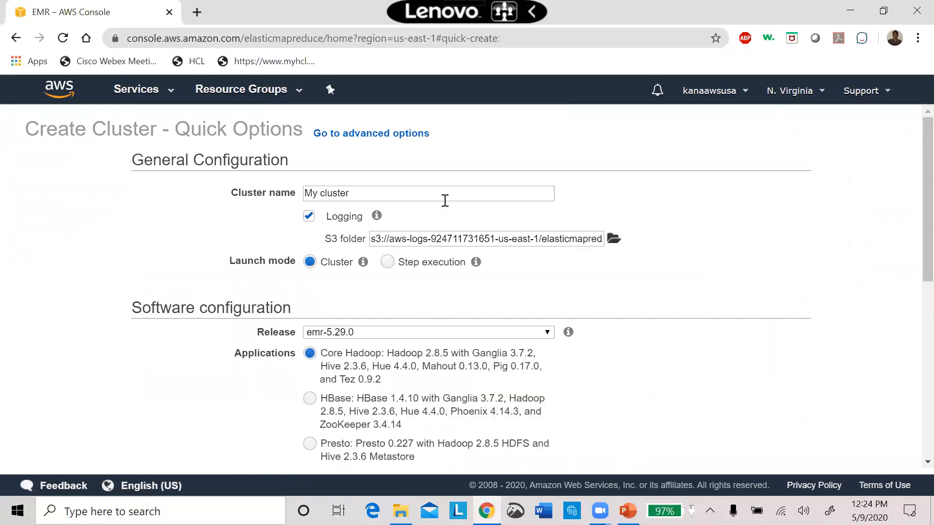
{"action": "triple_click", "coordinate": [432, 192]}
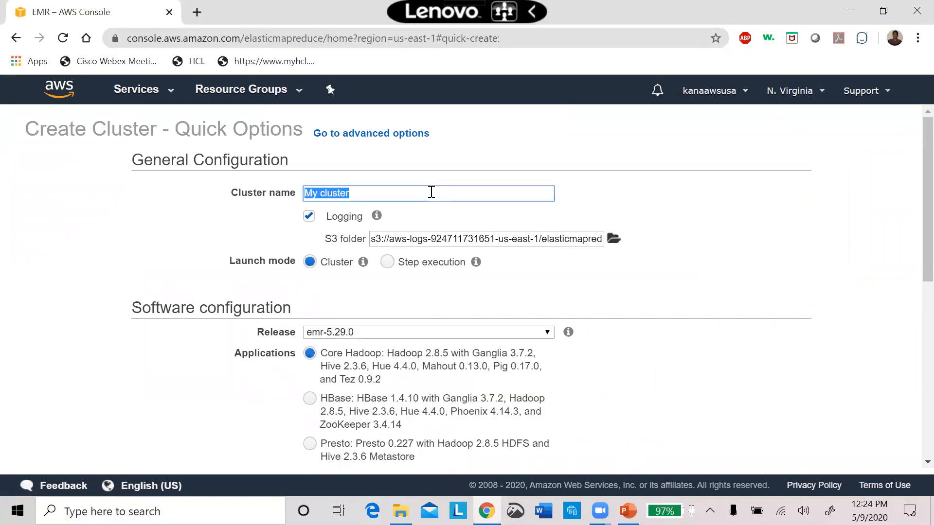
{"action": "type", "text": "Test"}
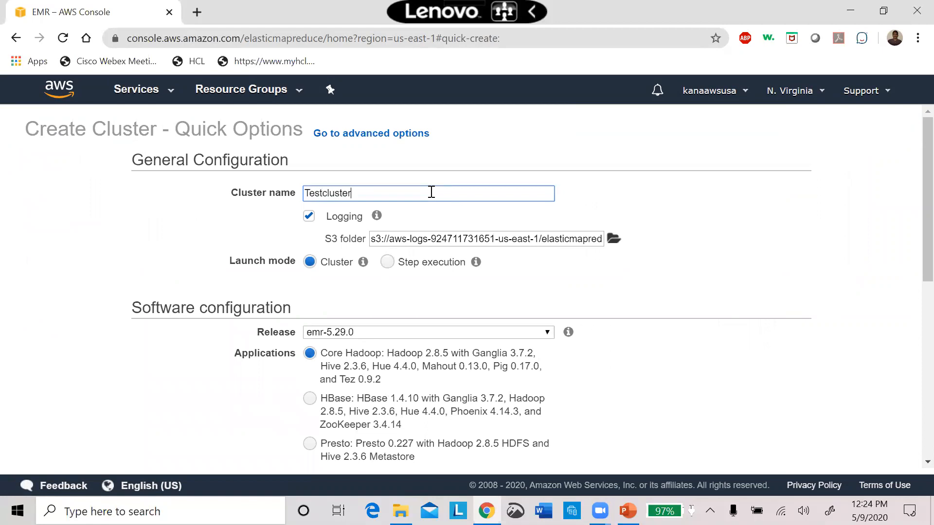
{"action": "left_click", "coordinate": [746, 294]}
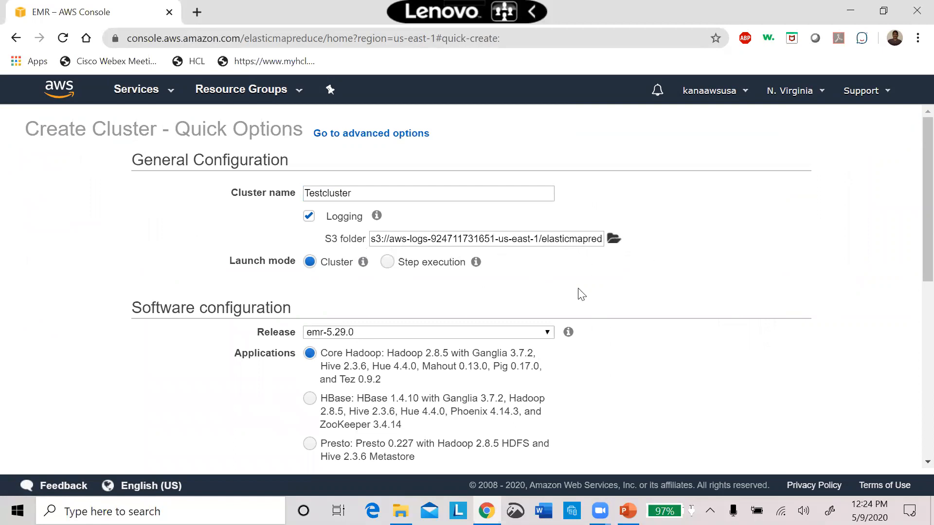
Enable the use of the AWS Glue Data Catalog for table metadata in the cluster's software configuration.
{"action": "scroll", "coordinate": [915, 253], "scroll_direction": "down", "scroll_amount": 1}
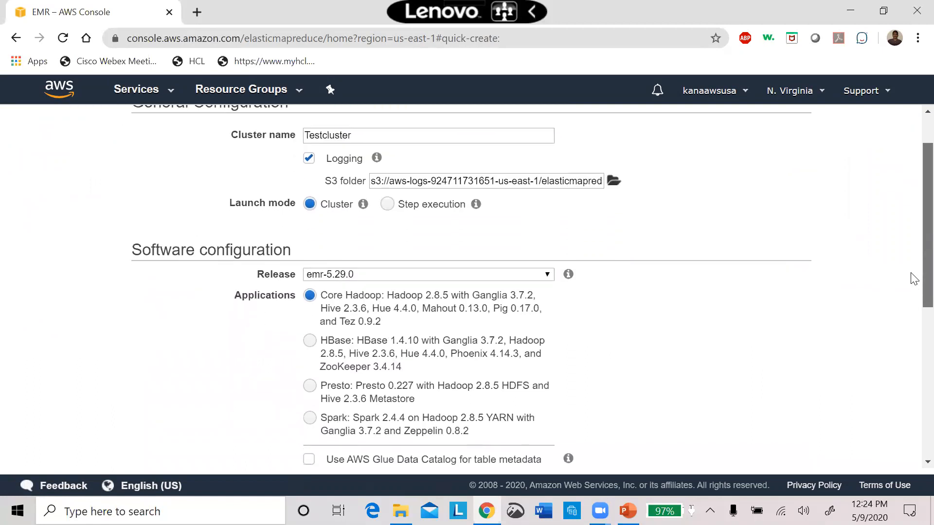
{"action": "scroll", "coordinate": [915, 278], "scroll_direction": "down", "scroll_amount": 2}
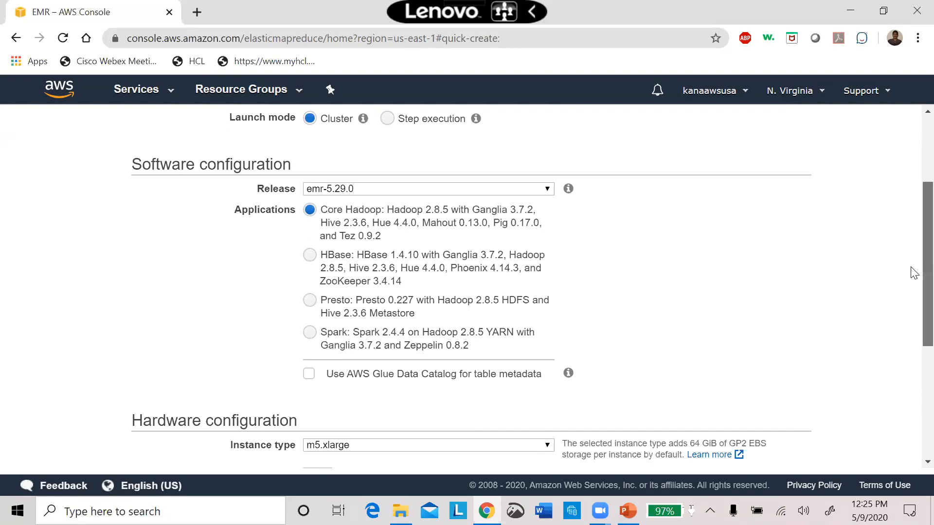
{"action": "scroll", "coordinate": [914, 282], "scroll_direction": "down", "scroll_amount": 1}
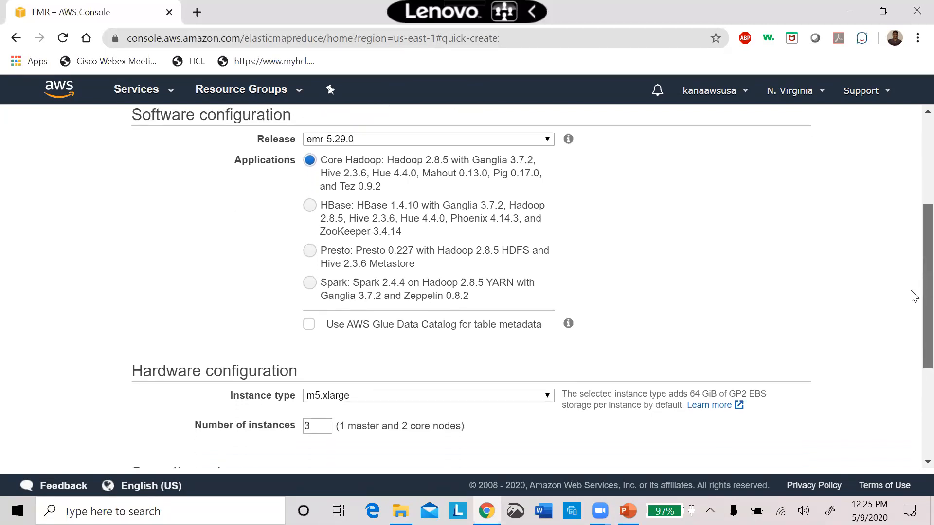
{"action": "scroll", "coordinate": [914, 296], "scroll_direction": "down", "scroll_amount": 2}
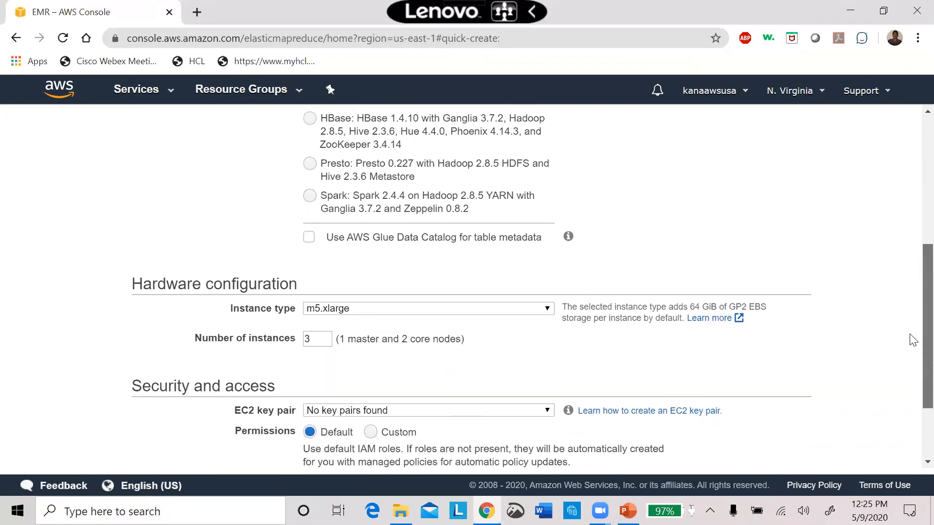
{"action": "left_click_drag", "start_coordinate": [911, 334], "coordinate": [910, 339]}
{"action": "left_click", "coordinate": [309, 222]}
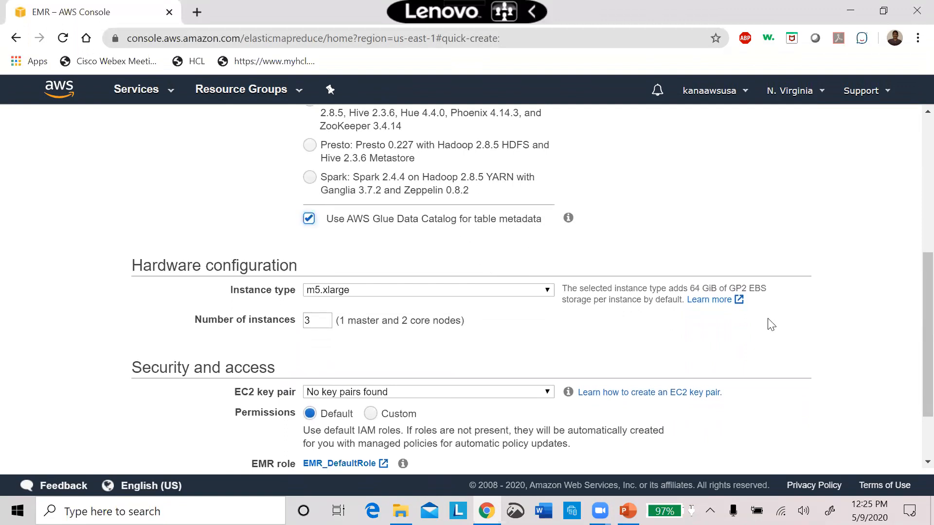
Set the cluster's instance type to m1.medium, leave the EC2 key pair setting as is, and create the cluster.
{"action": "left_click_drag", "start_coordinate": [912, 343], "coordinate": [912, 384]}
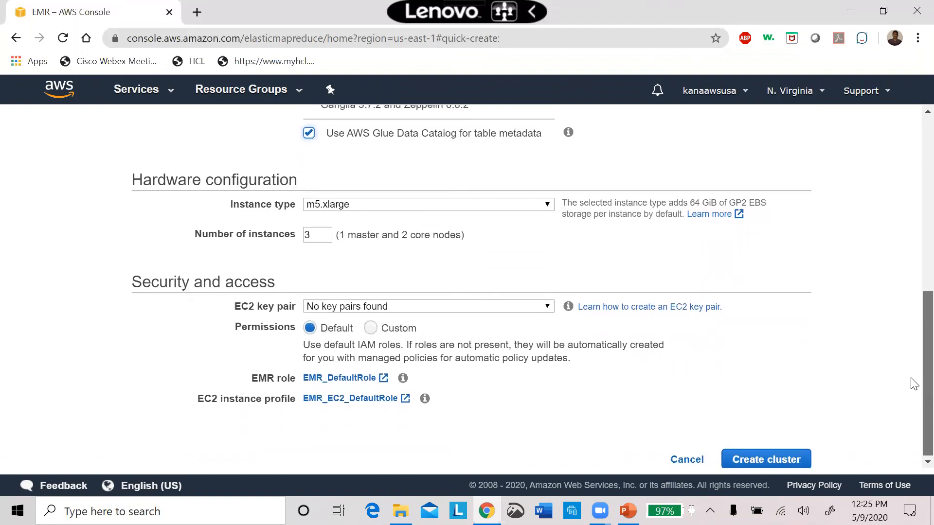
{"action": "left_click", "coordinate": [429, 206]}
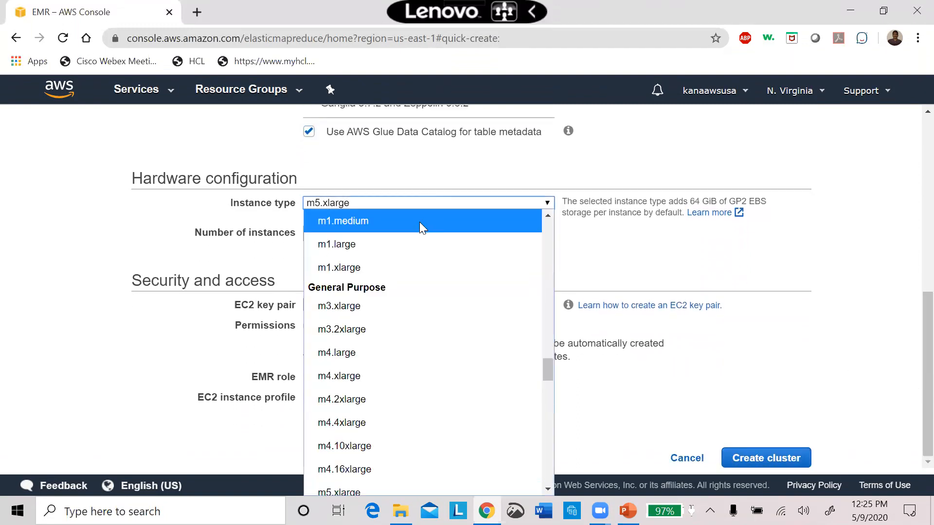
{"action": "left_click", "coordinate": [382, 221]}
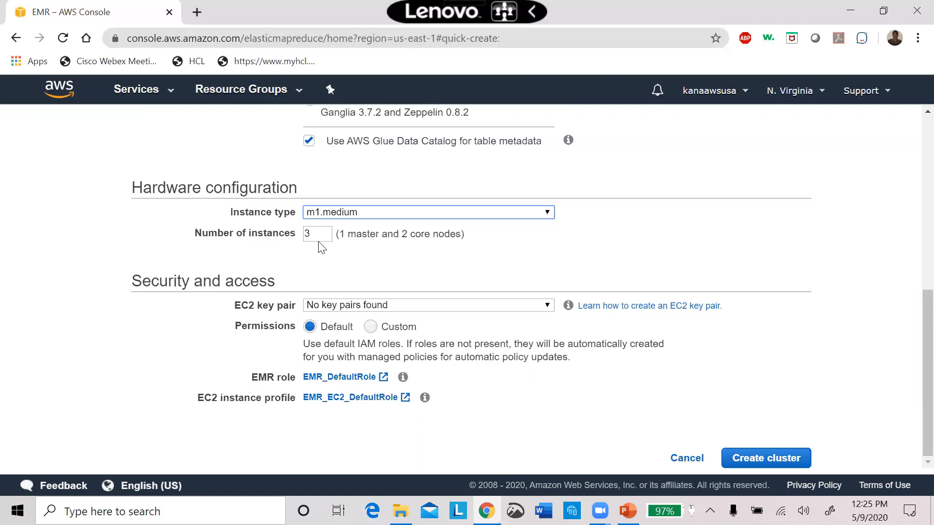
{"action": "left_click", "coordinate": [474, 306]}
{"action": "left_click", "coordinate": [688, 187]}
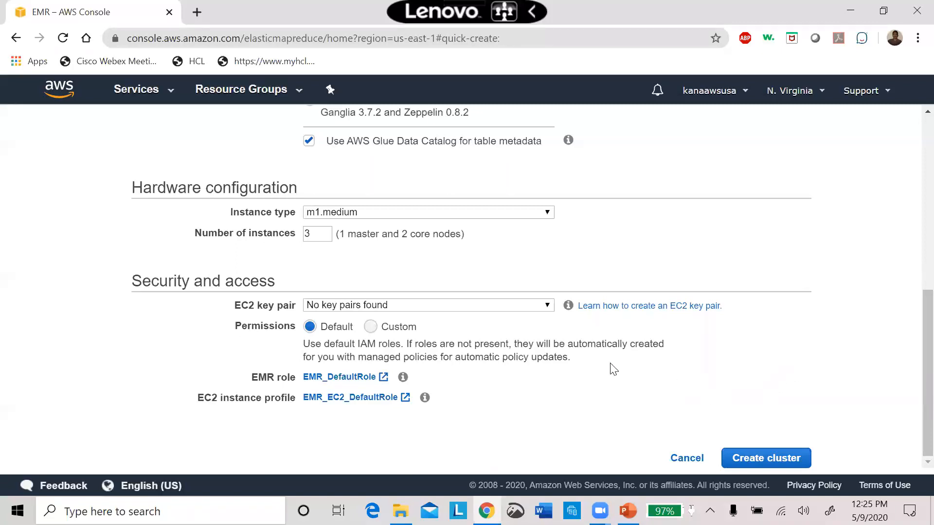
{"action": "left_click", "coordinate": [784, 459]}
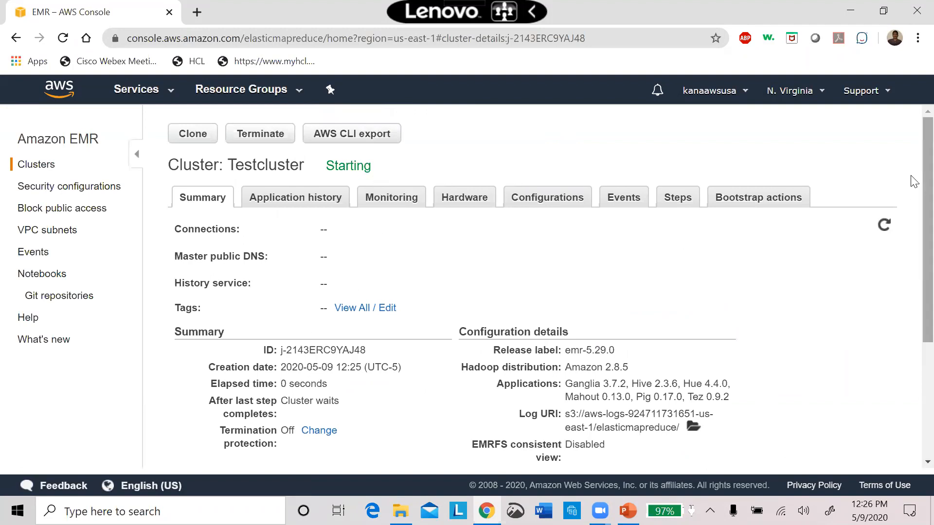
Look over Testcluster's summary, the EMR event list and the cluster list, and return to Testcluster's details.
{"action": "scroll", "coordinate": [914, 184], "scroll_direction": "down", "scroll_amount": 3}
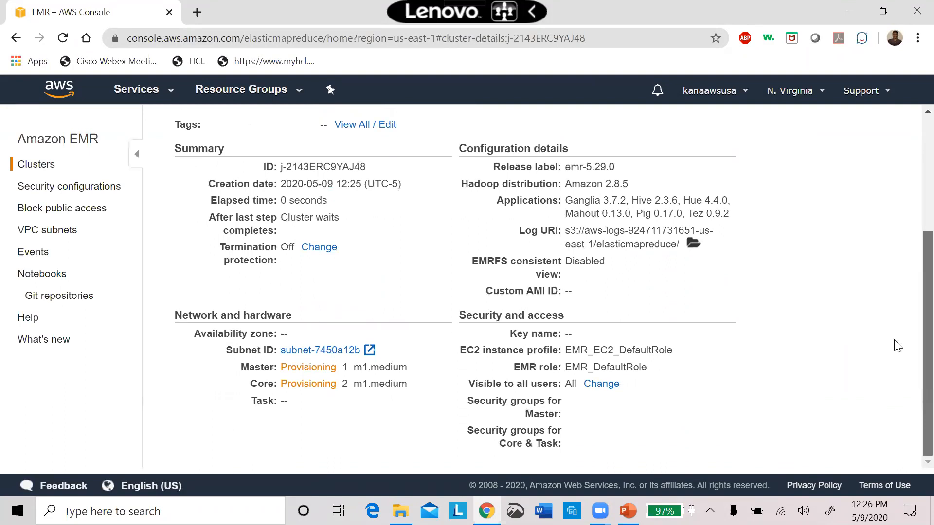
{"action": "scroll", "coordinate": [914, 151], "scroll_direction": "up", "scroll_amount": 3}
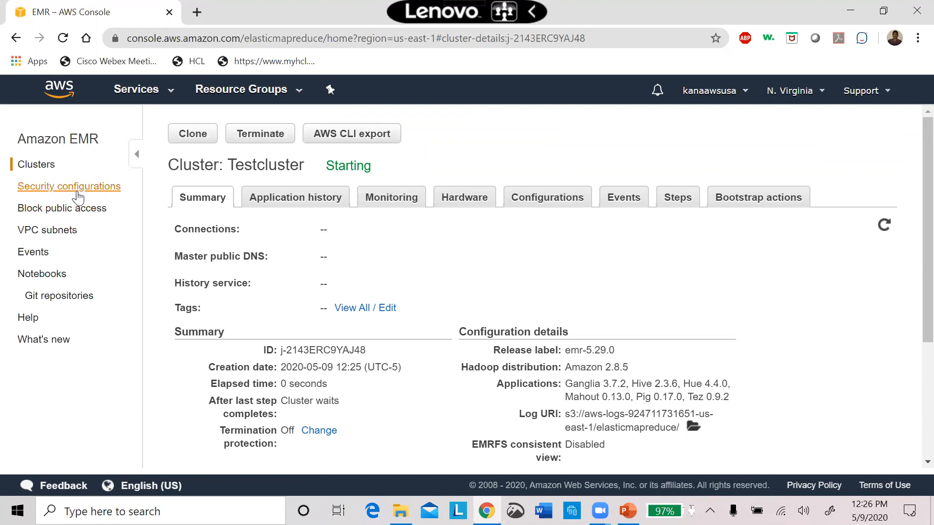
{"action": "left_click", "coordinate": [33, 259]}
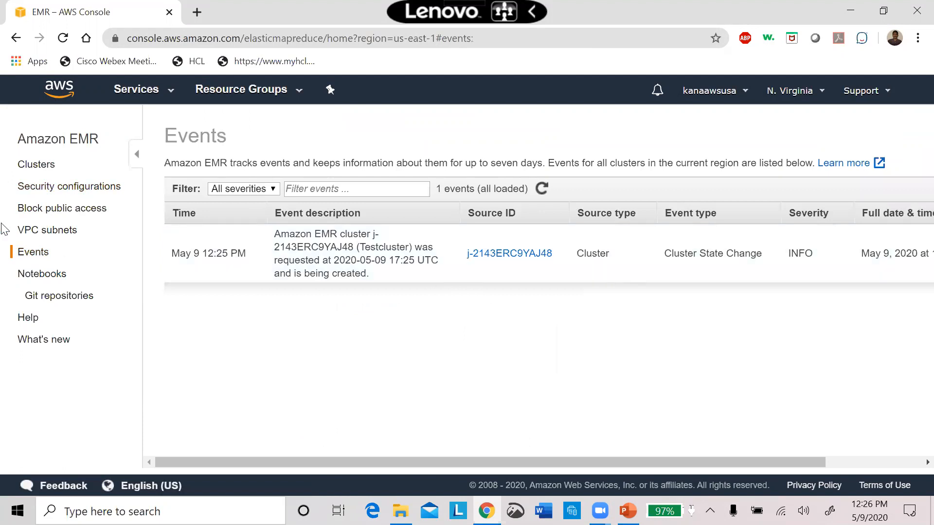
{"action": "left_click", "coordinate": [36, 168]}
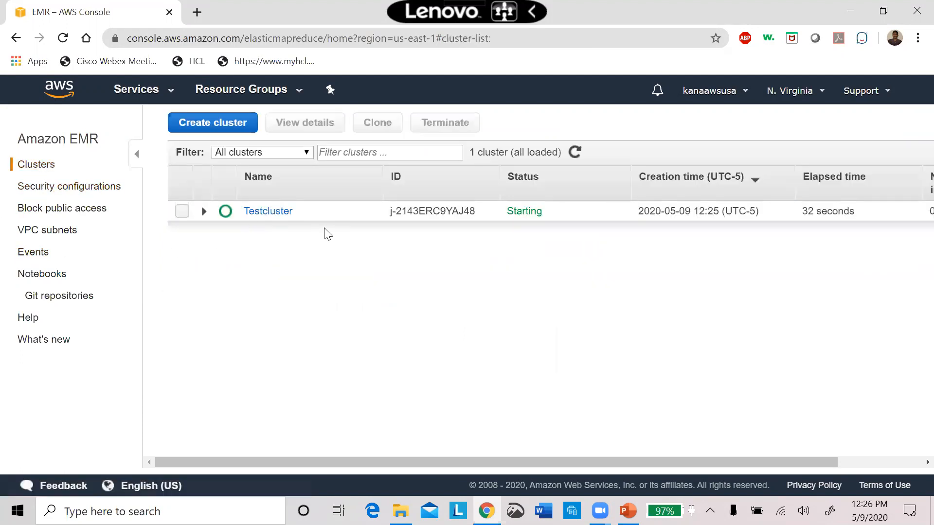
{"action": "left_click", "coordinate": [182, 212]}
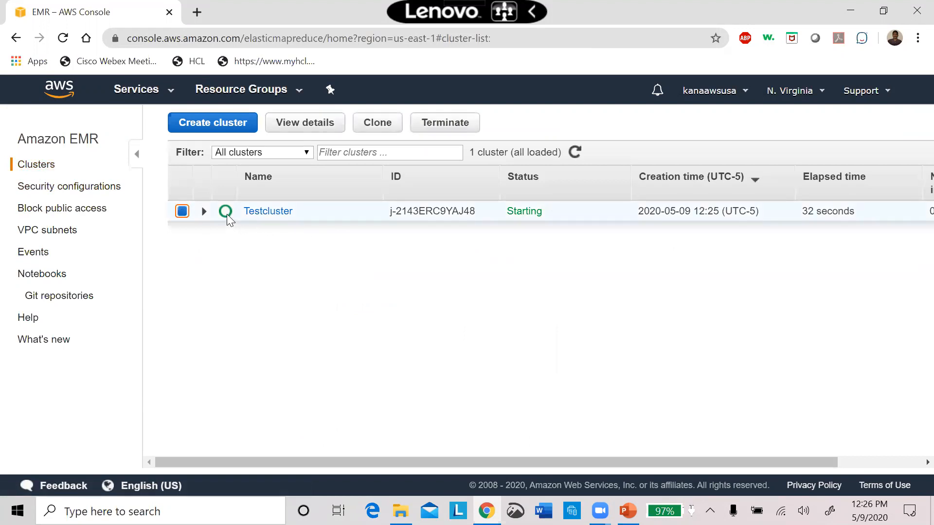
{"action": "left_click", "coordinate": [257, 216]}
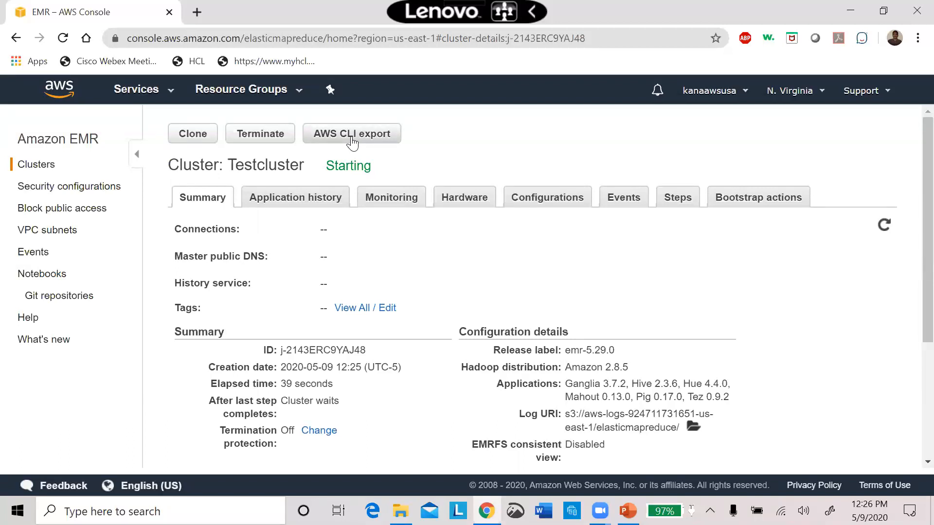
Review Testcluster's application history, monitoring graphs, hardware, configurations, events, steps and bootstrap actions.
{"action": "left_click", "coordinate": [316, 203]}
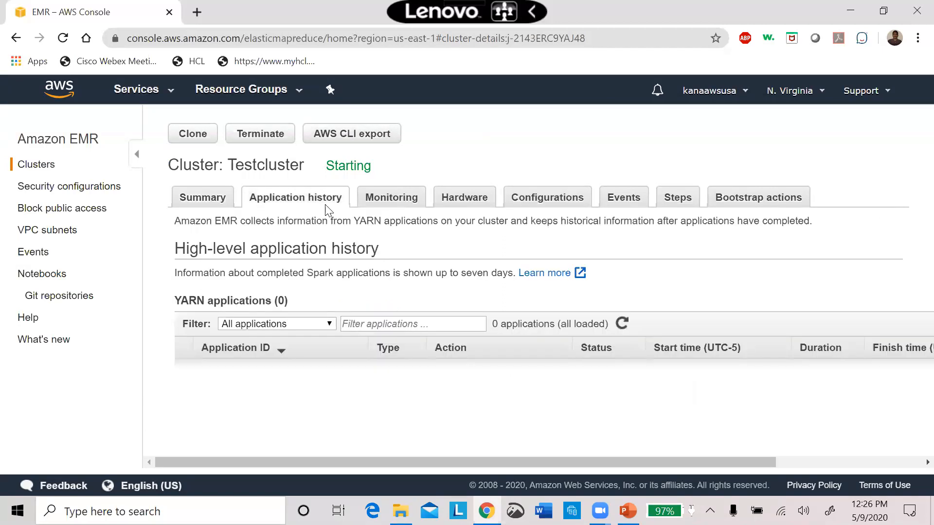
{"action": "left_click", "coordinate": [410, 198]}
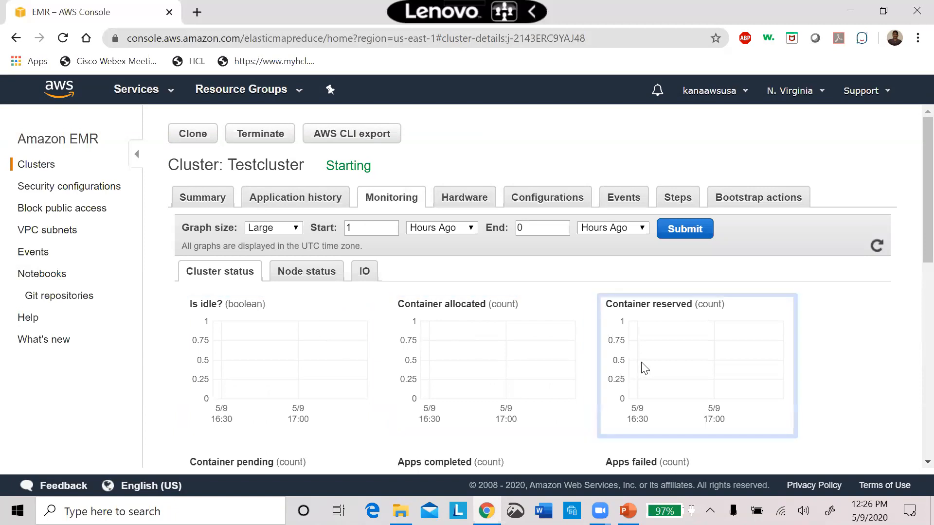
{"action": "left_click", "coordinate": [486, 197]}
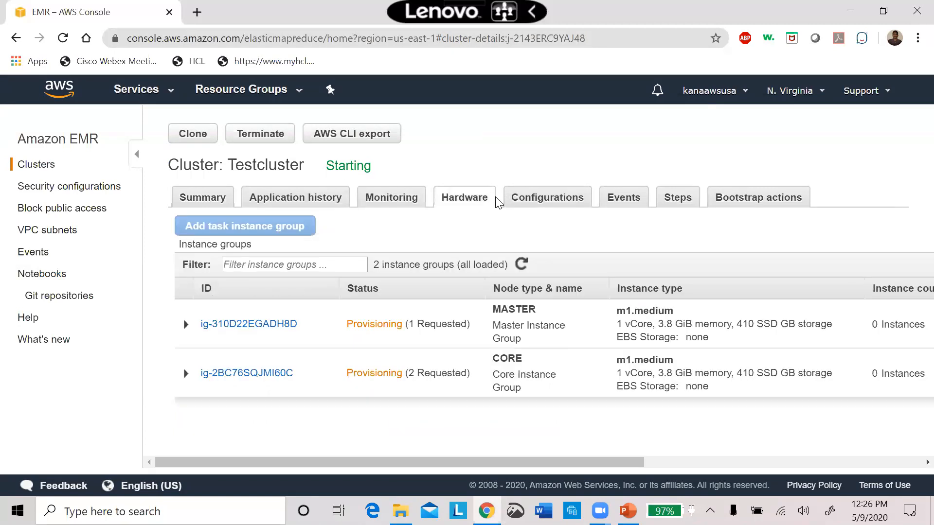
{"action": "left_click", "coordinate": [536, 202]}
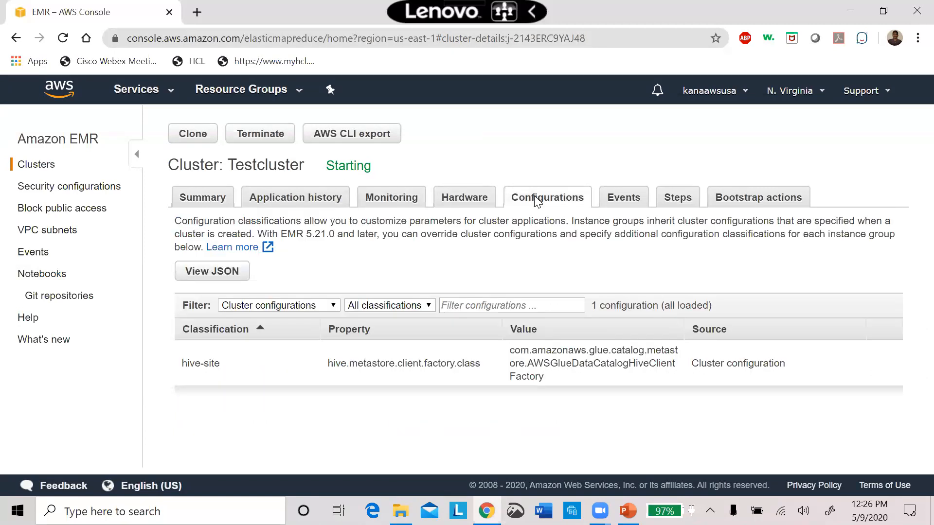
{"action": "left_click", "coordinate": [624, 199]}
{"action": "left_click", "coordinate": [666, 207]}
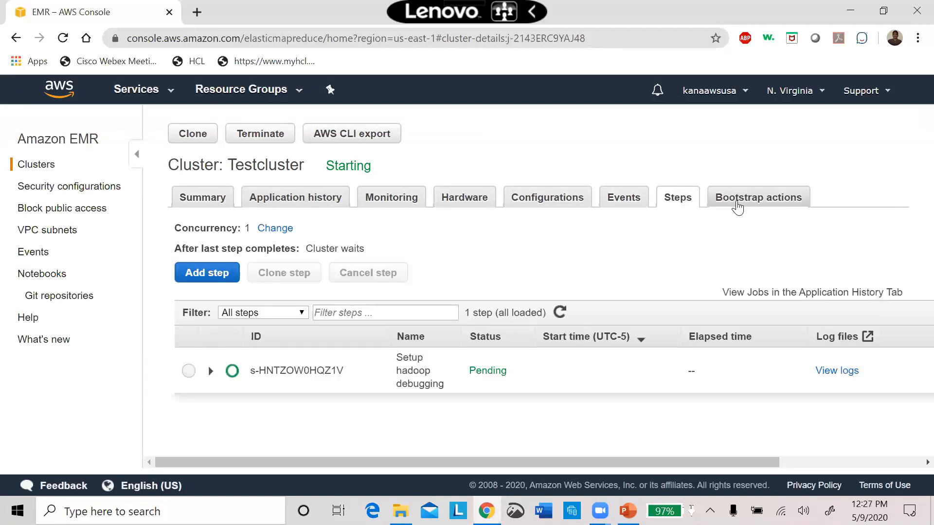
{"action": "left_click", "coordinate": [738, 208]}
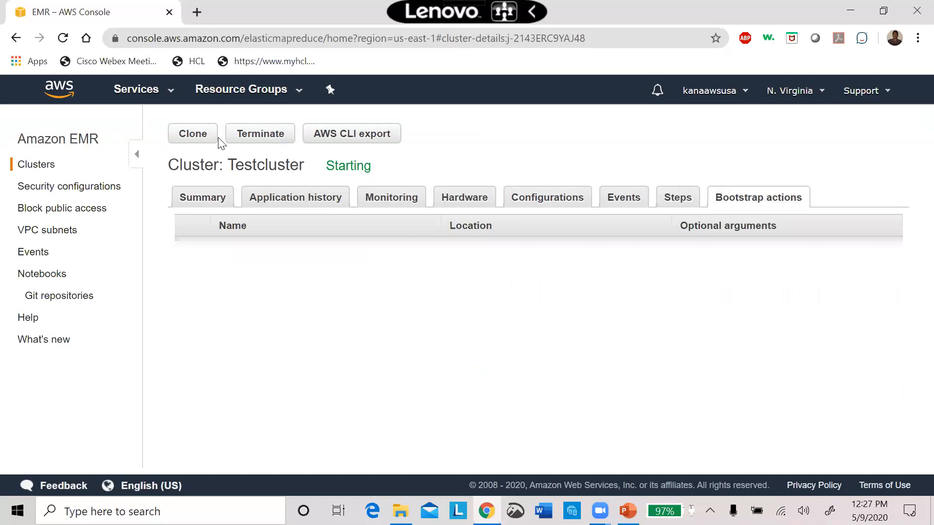
Return to the cluster list, expand Testcluster's details and terminate the cluster.
{"action": "left_click", "coordinate": [39, 168]}
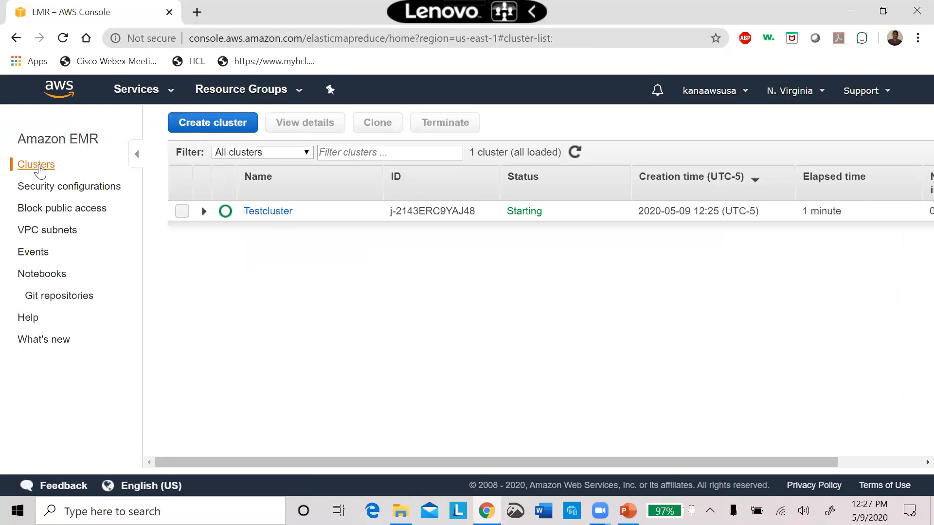
{"action": "left_click", "coordinate": [182, 211]}
{"action": "left_click", "coordinate": [204, 214]}
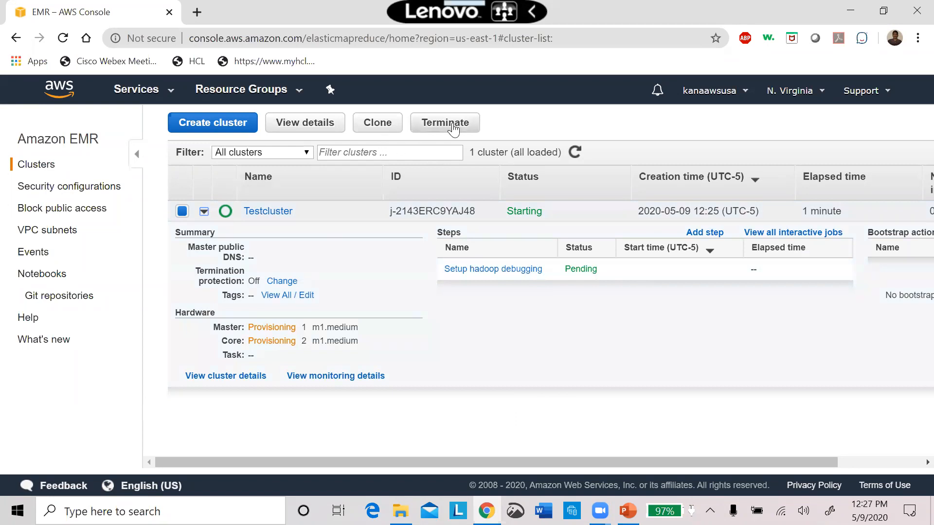
{"action": "left_click", "coordinate": [446, 124]}
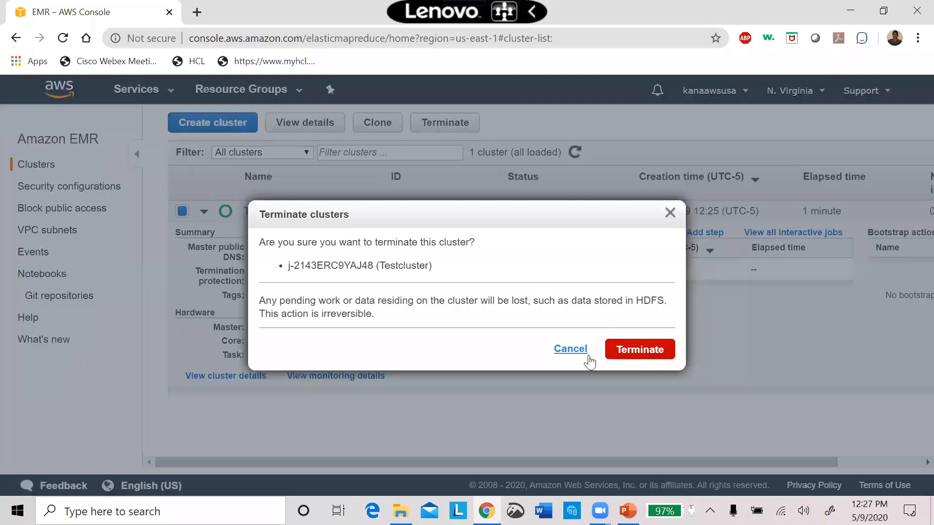
{"action": "left_click", "coordinate": [638, 350]}
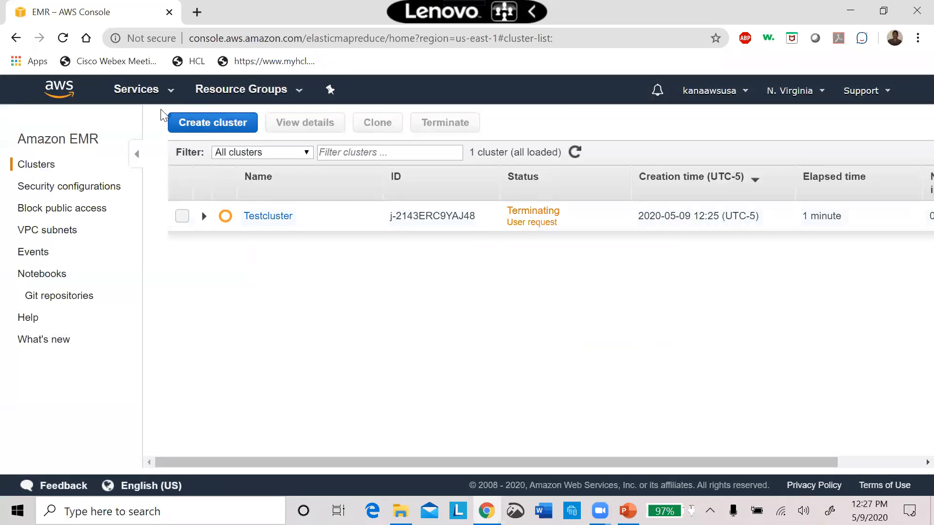
Switch to the Athena service, open its query editor and check which databases are available under AwsDataCatalog.
{"action": "left_click", "coordinate": [170, 96]}
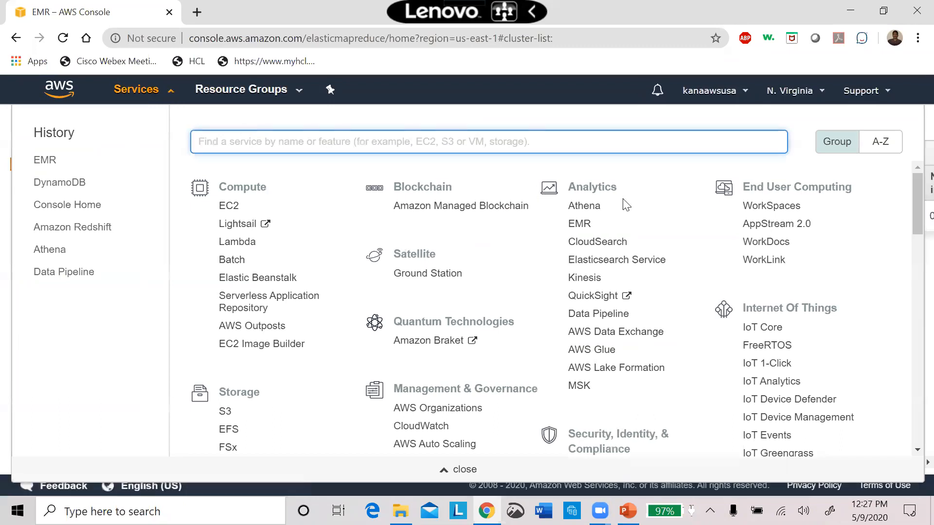
{"action": "left_click", "coordinate": [580, 209]}
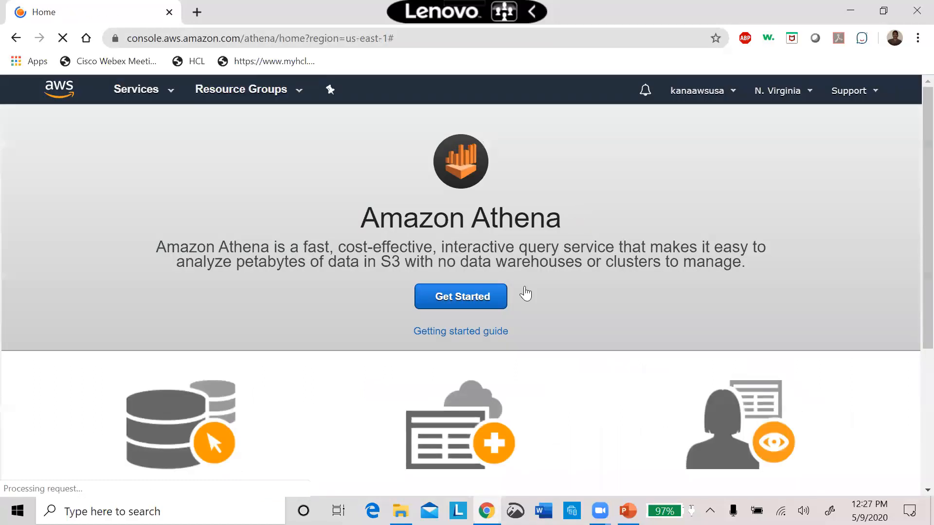
{"action": "left_click", "coordinate": [469, 302]}
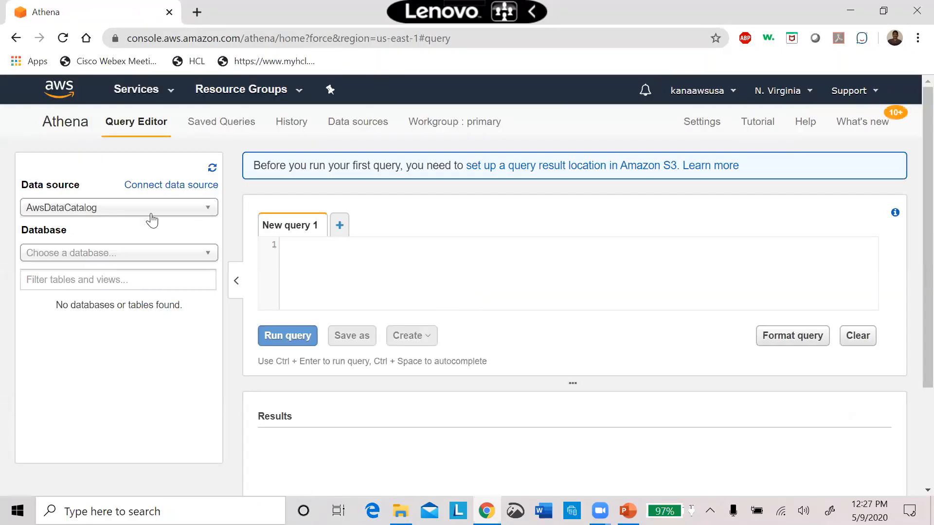
{"action": "left_click", "coordinate": [154, 258]}
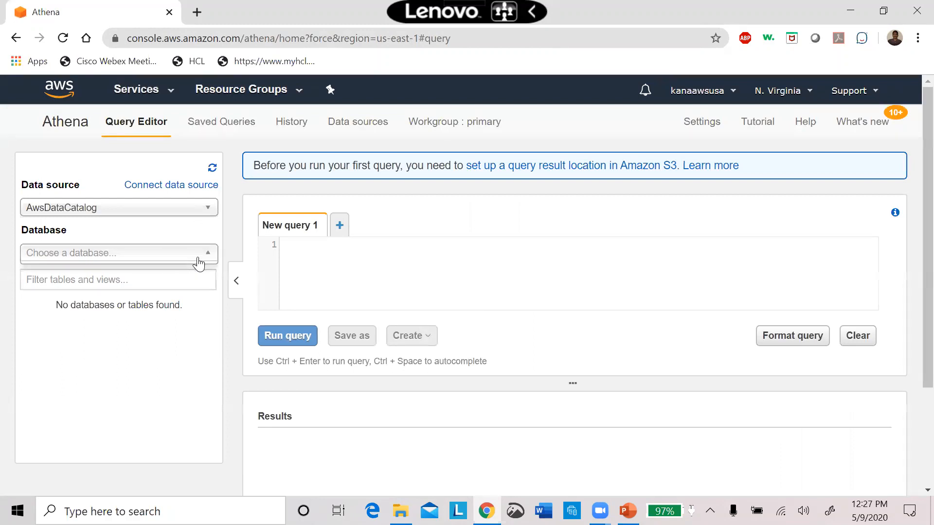
{"action": "left_click", "coordinate": [151, 263]}
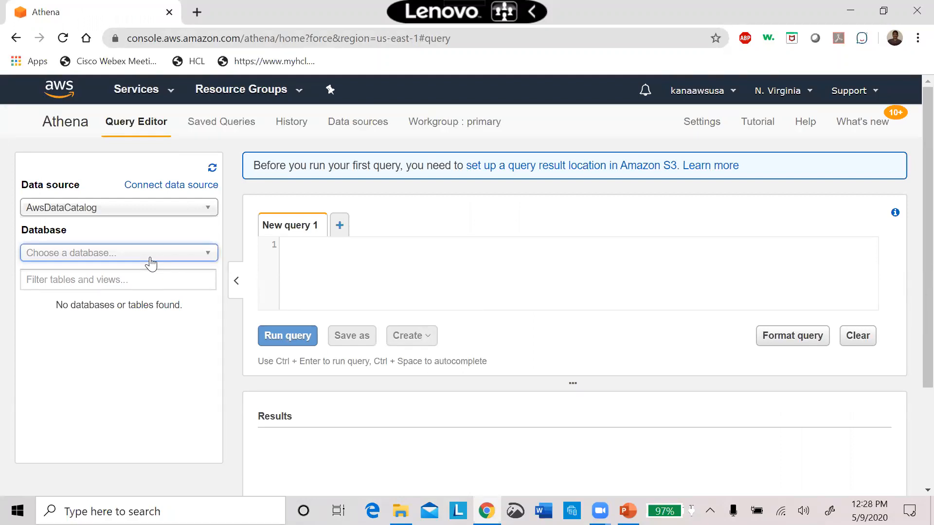
{"action": "left_click", "coordinate": [151, 263]}
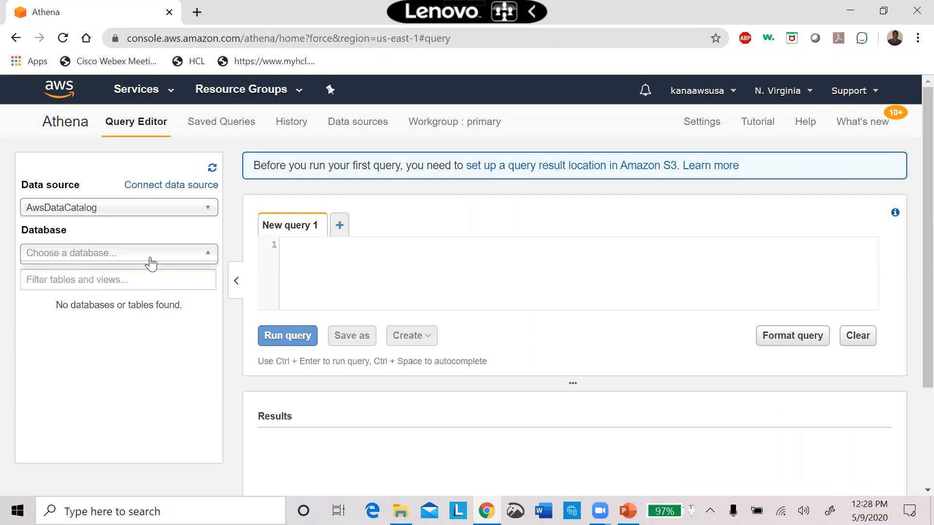
{"action": "left_click", "coordinate": [151, 263]}
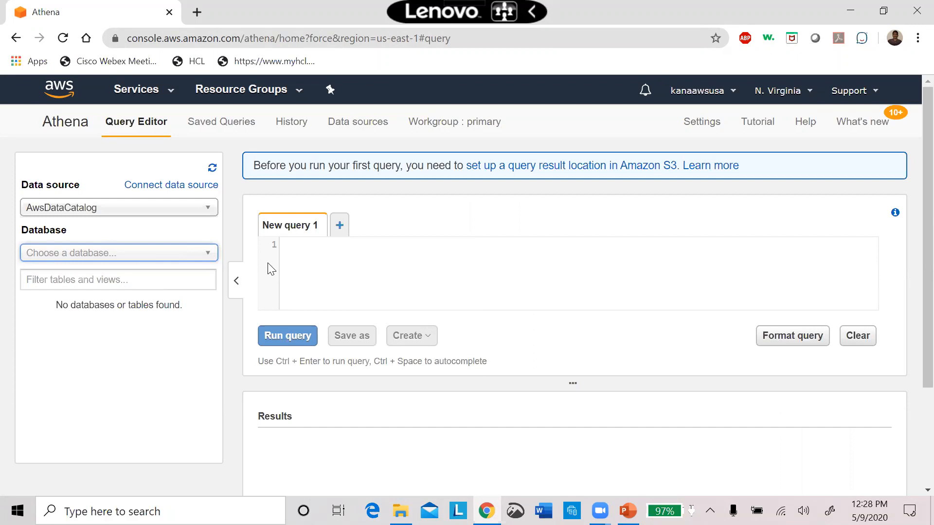
Write the query "select * from emp;" in New query 1.
{"action": "left_click", "coordinate": [341, 266]}
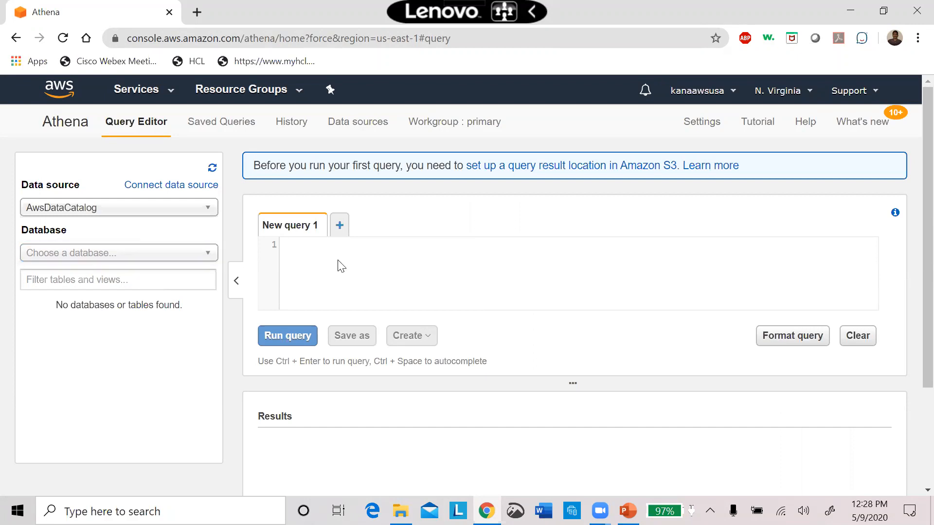
{"action": "type", "text": "select * from emp;"}
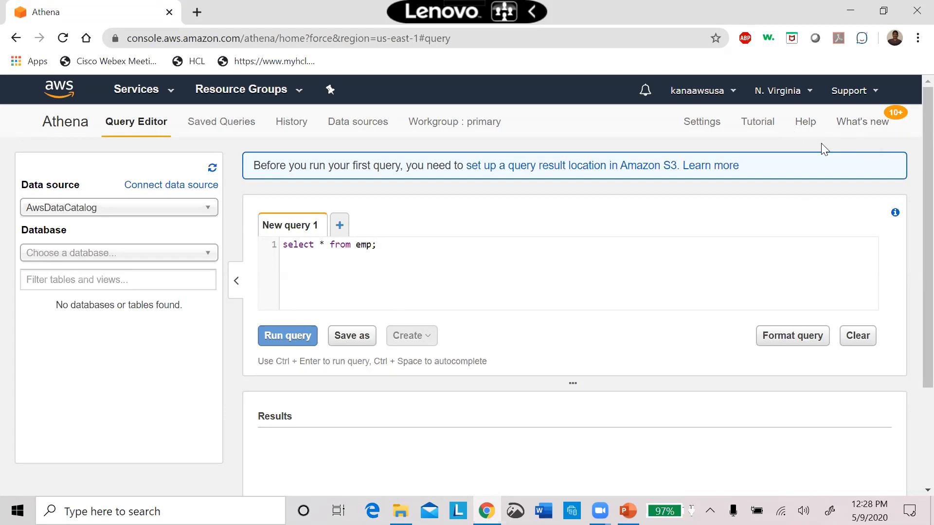
Examine Athena's query result location, encryption and autocomplete settings, and close them without saving.
{"action": "left_click", "coordinate": [702, 122]}
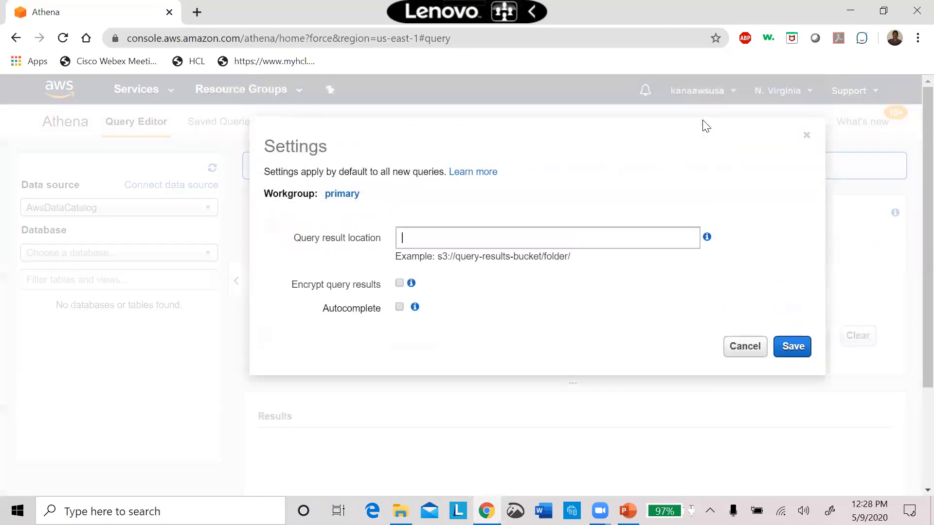
{"action": "left_click", "coordinate": [484, 246]}
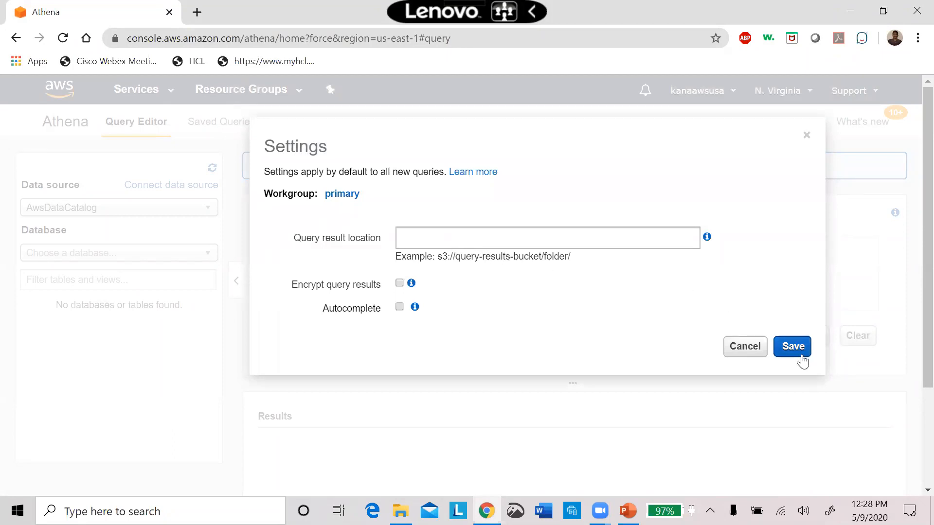
{"action": "left_click", "coordinate": [744, 347]}
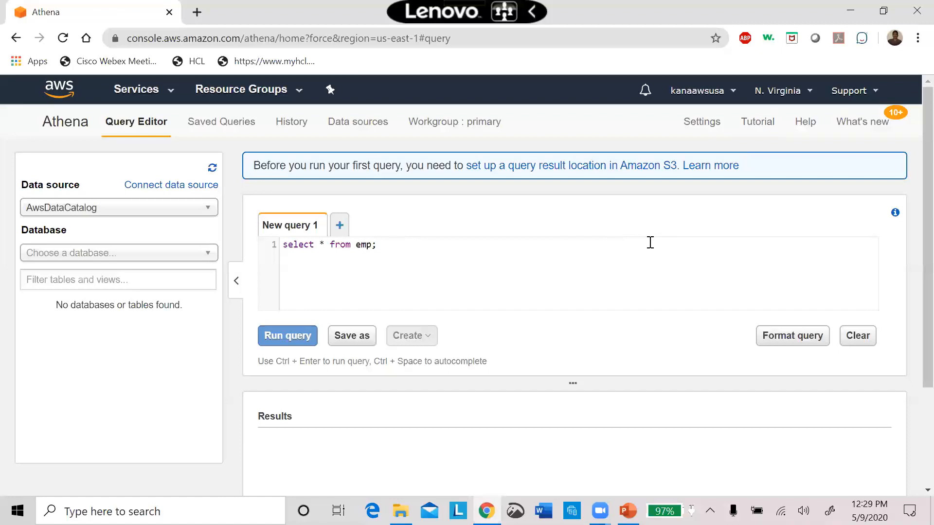
Format the emp query and open the Athena tutorial on creating a table for Elastic Load Balancer data.
{"action": "left_click", "coordinate": [800, 338]}
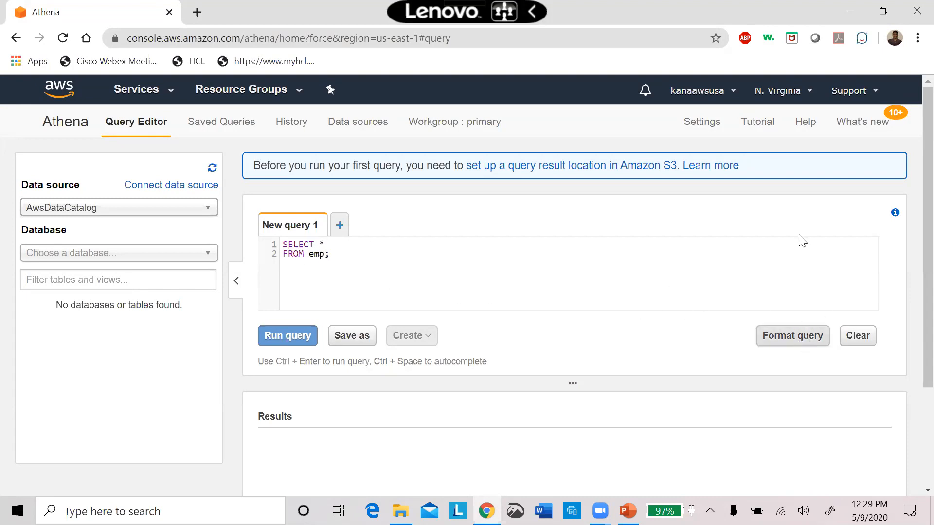
{"action": "left_click", "coordinate": [760, 124]}
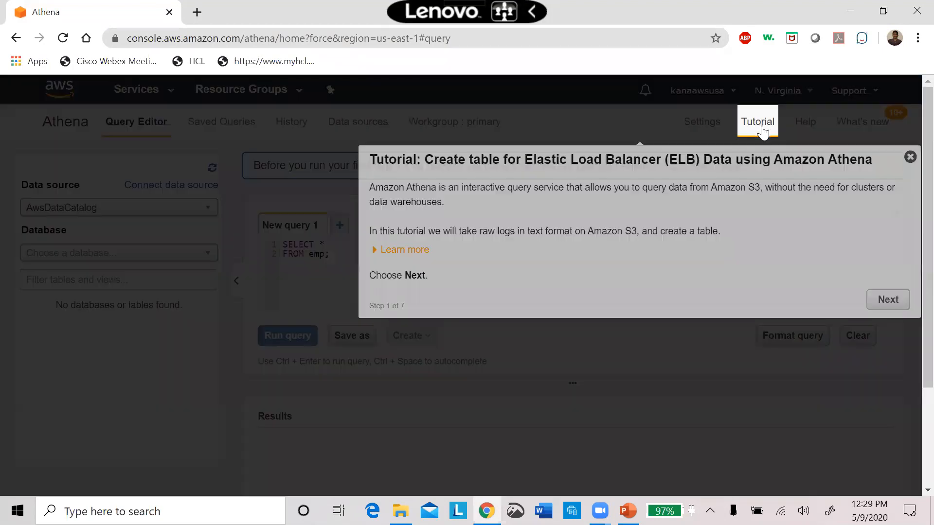
Advance the tutorial to the Add table wizard and specify a new database named Mysql with a table named Empbonus.
{"action": "left_click", "coordinate": [888, 300]}
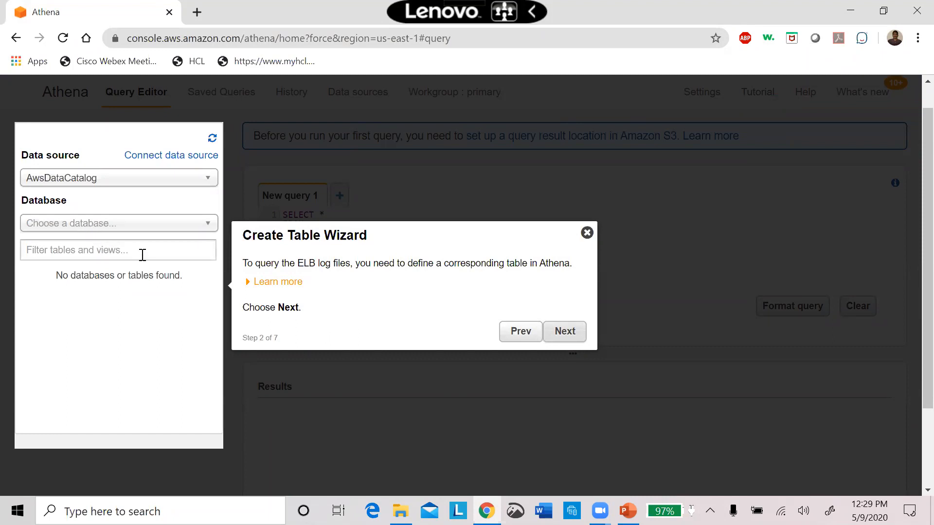
{"action": "left_click", "coordinate": [557, 335]}
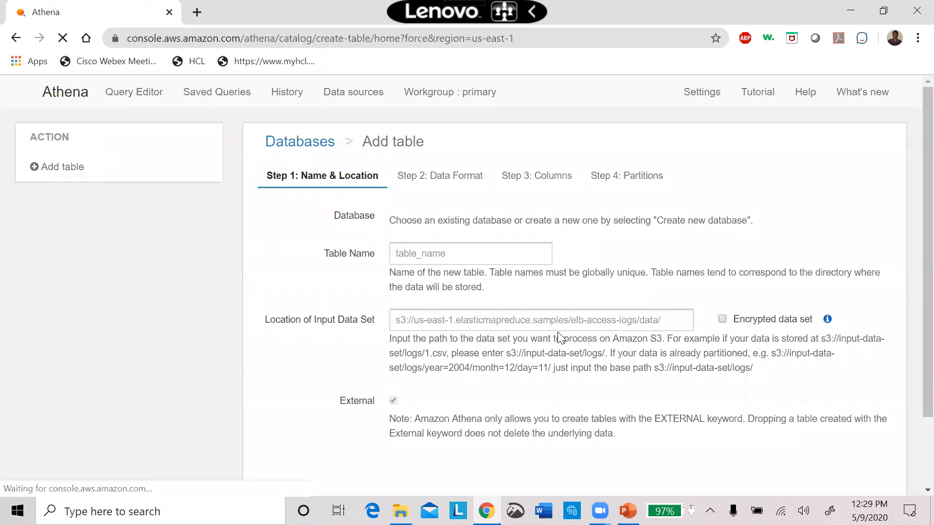
{"action": "left_click", "coordinate": [463, 166]}
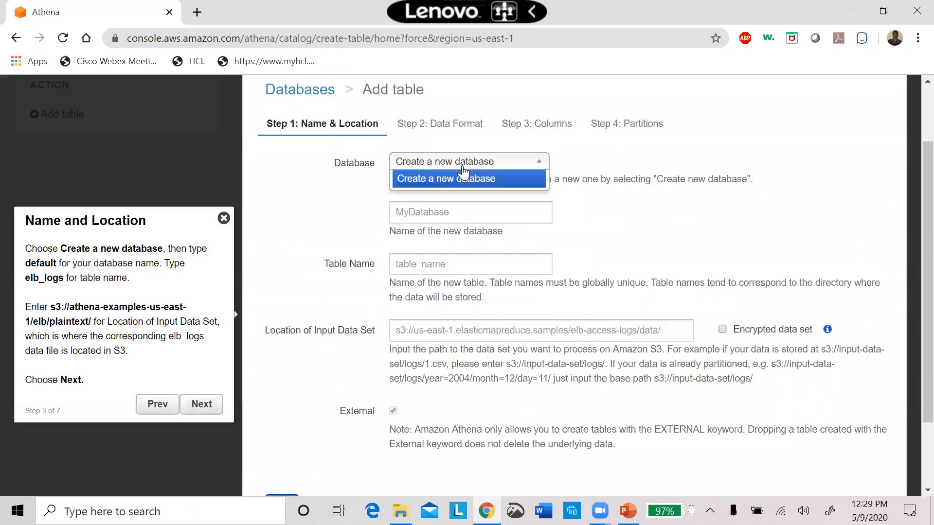
{"action": "left_click", "coordinate": [461, 215]}
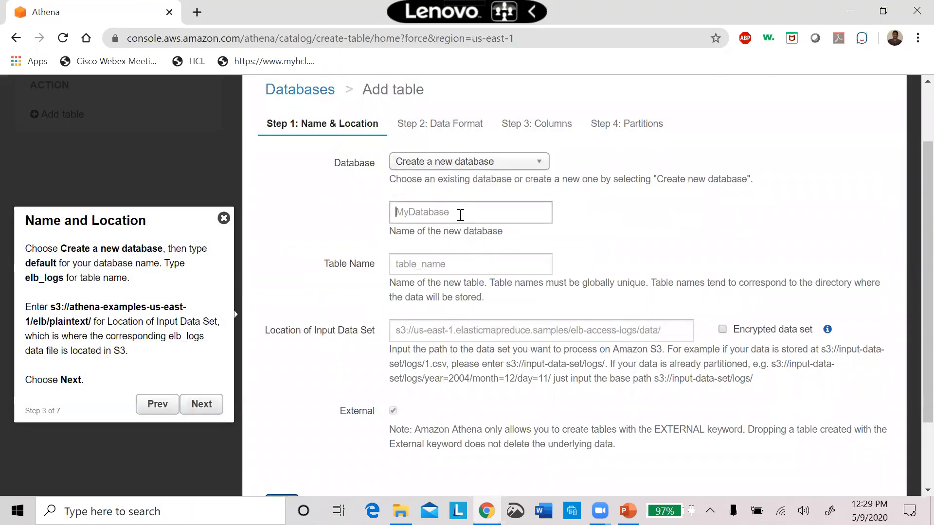
{"action": "type", "text": "Mysql"}
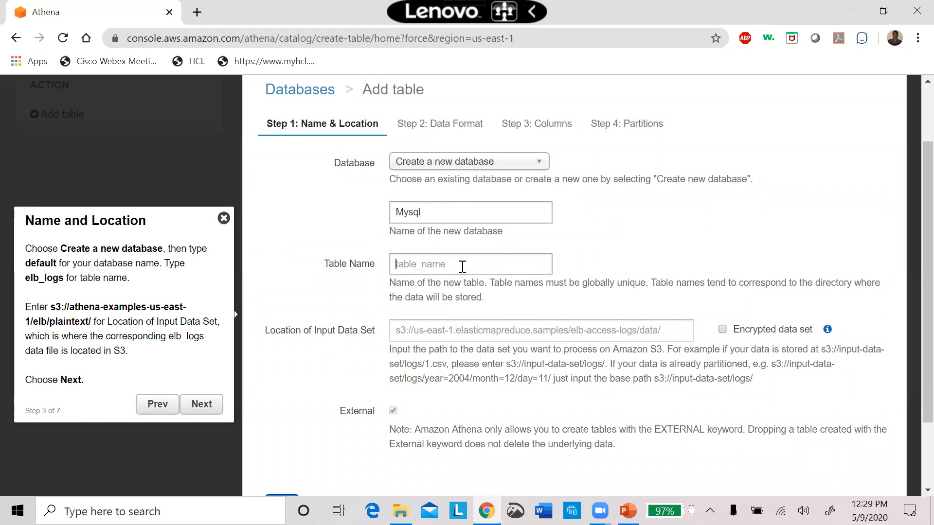
{"action": "type", "text": "Em"}
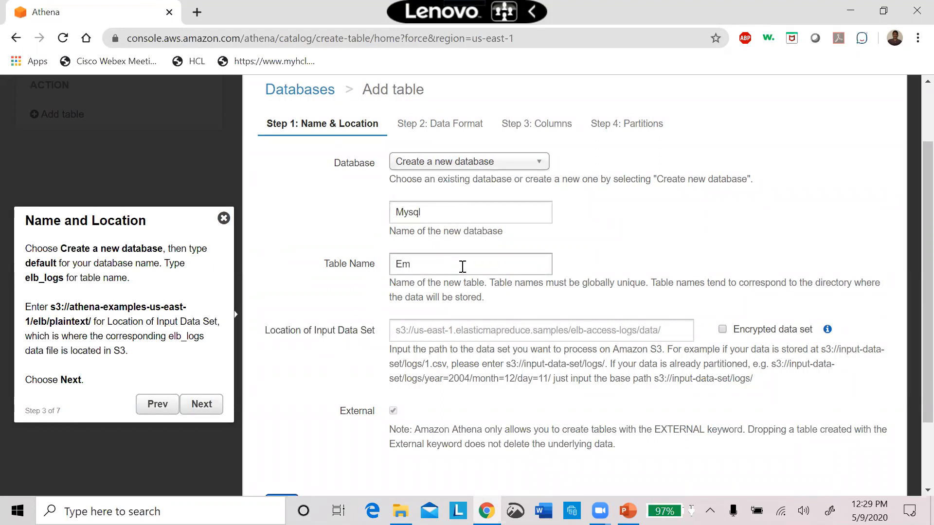
{"action": "type", "text": "pbonus"}
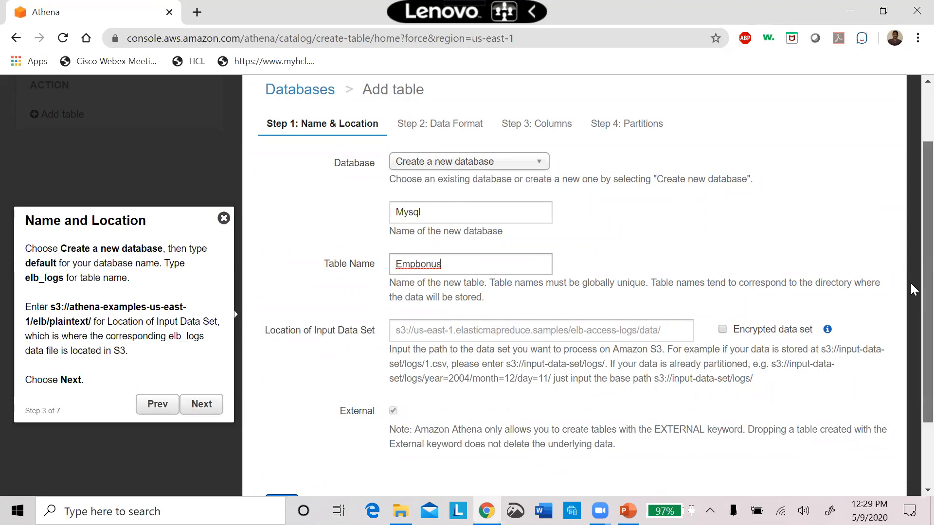
Set the location of the input data set to s3://kanaaws/ and continue to the data format stage.
{"action": "scroll", "coordinate": [911, 283], "scroll_direction": "down", "scroll_amount": 2}
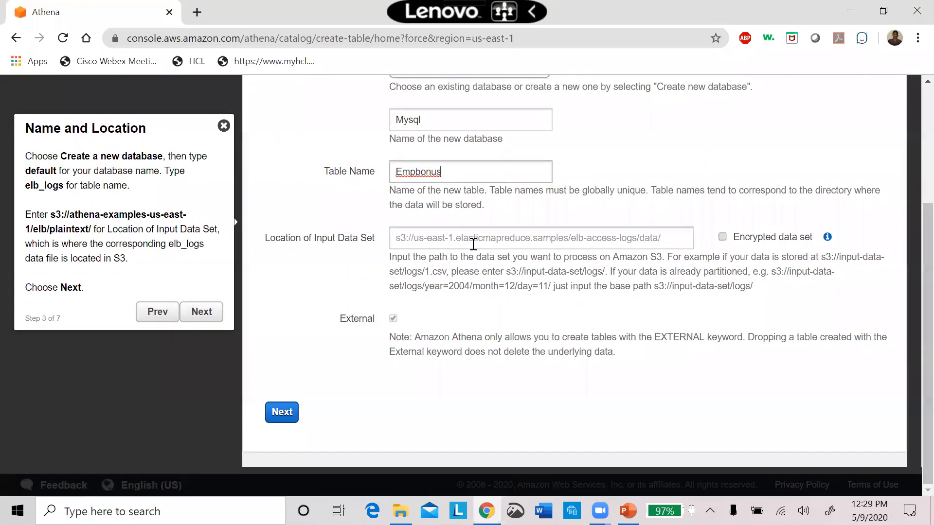
{"action": "left_click", "coordinate": [470, 243]}
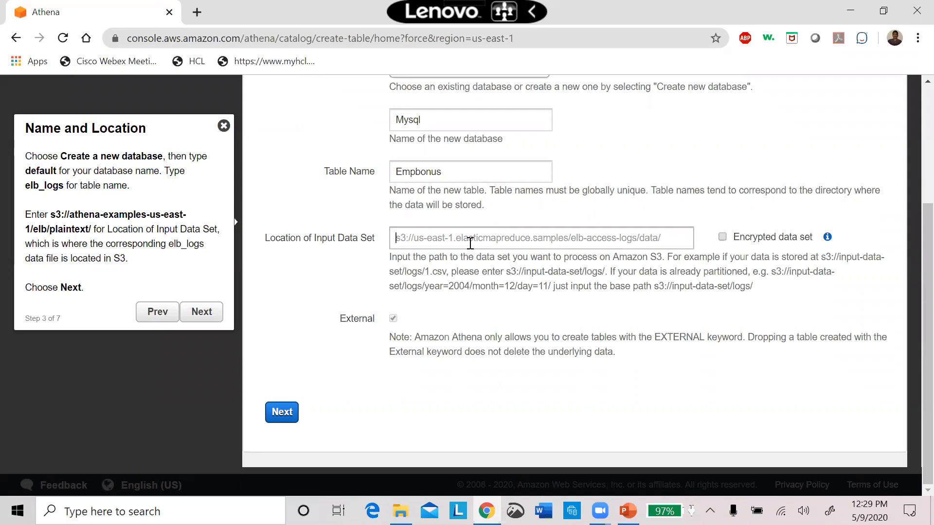
{"action": "type", "text": "s3://"}
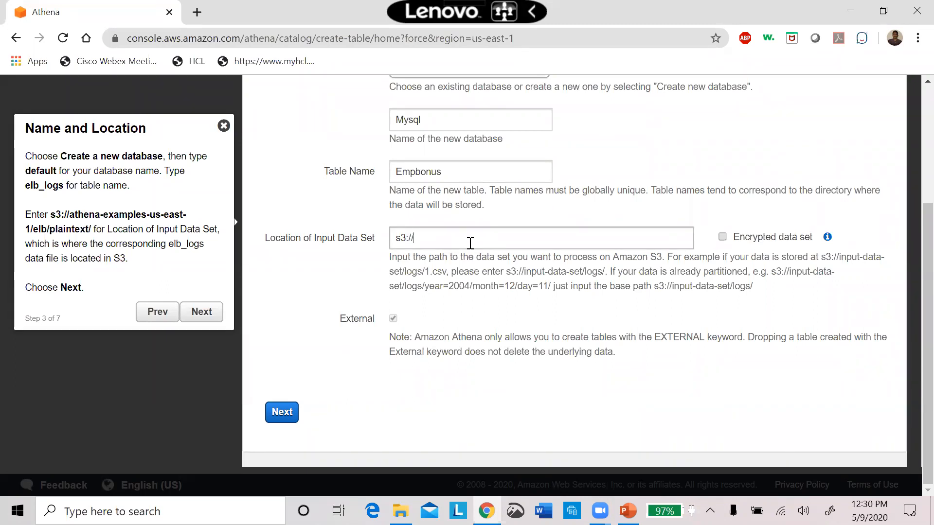
{"action": "type", "text": "kana"}
{"action": "left_click", "coordinate": [282, 412]}
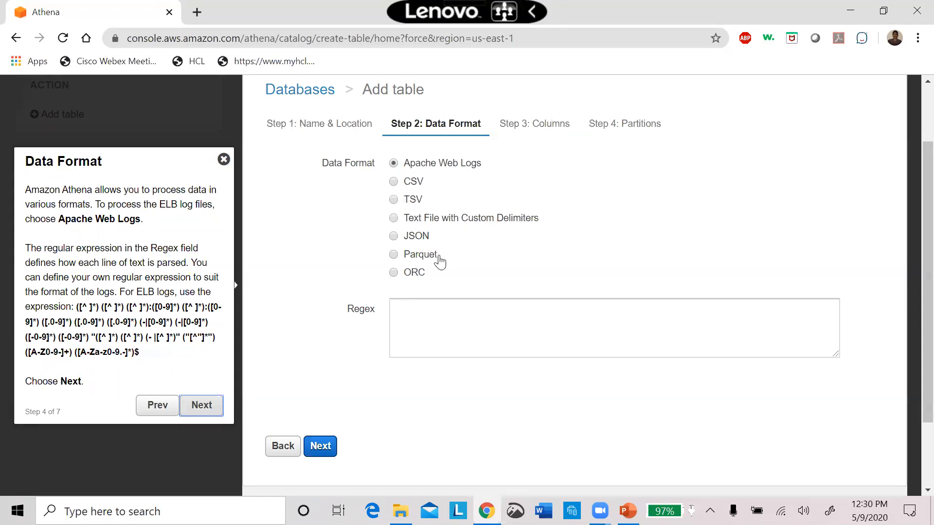
{"action": "left_click", "coordinate": [400, 220]}
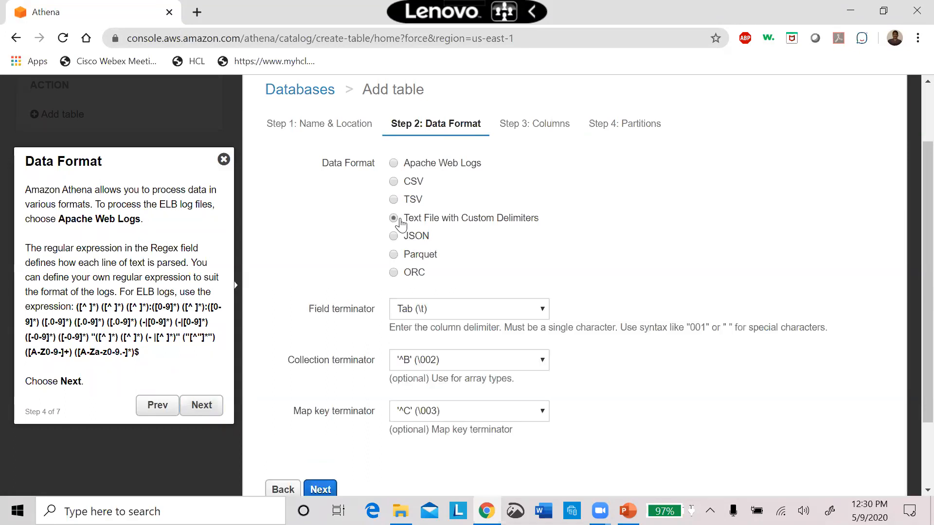
{"action": "left_click", "coordinate": [398, 164]}
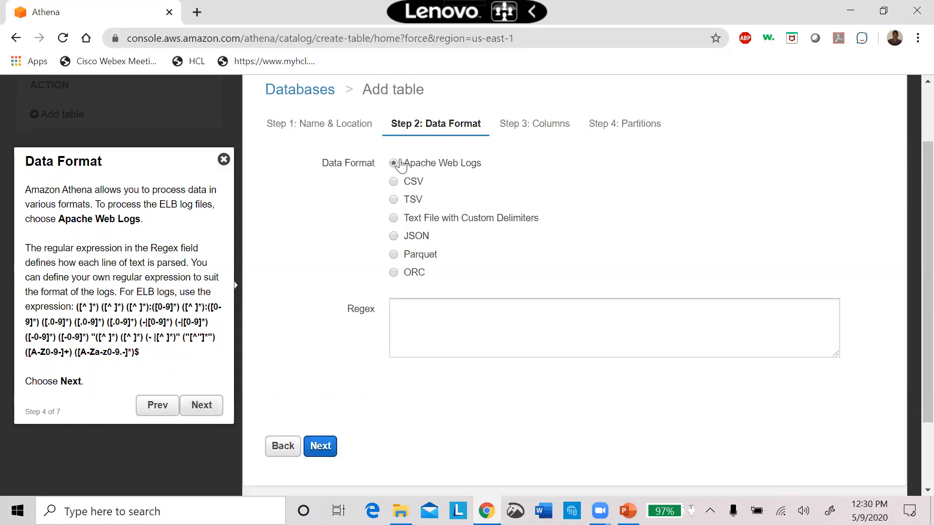
{"action": "left_click", "coordinate": [324, 446]}
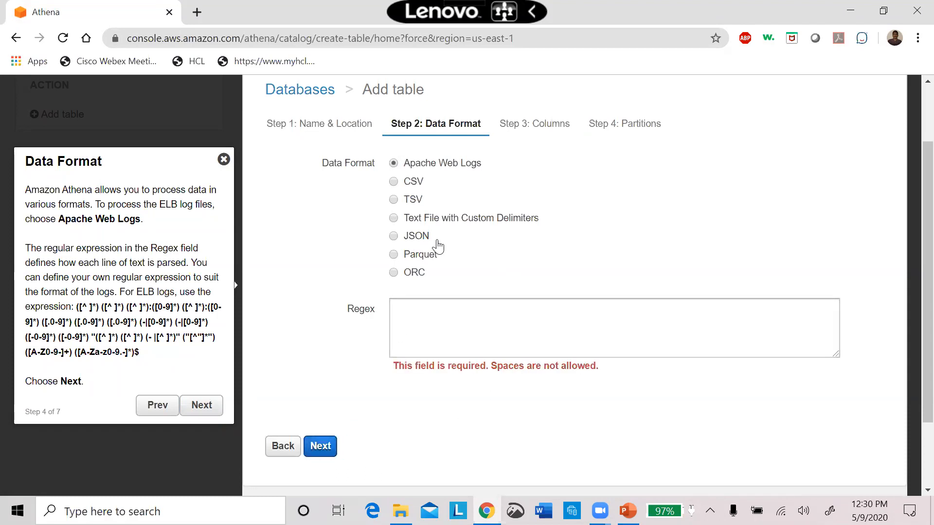
Choose JSON as the data format, continue to the columns stage and add a second column entry.
{"action": "left_click", "coordinate": [395, 236]}
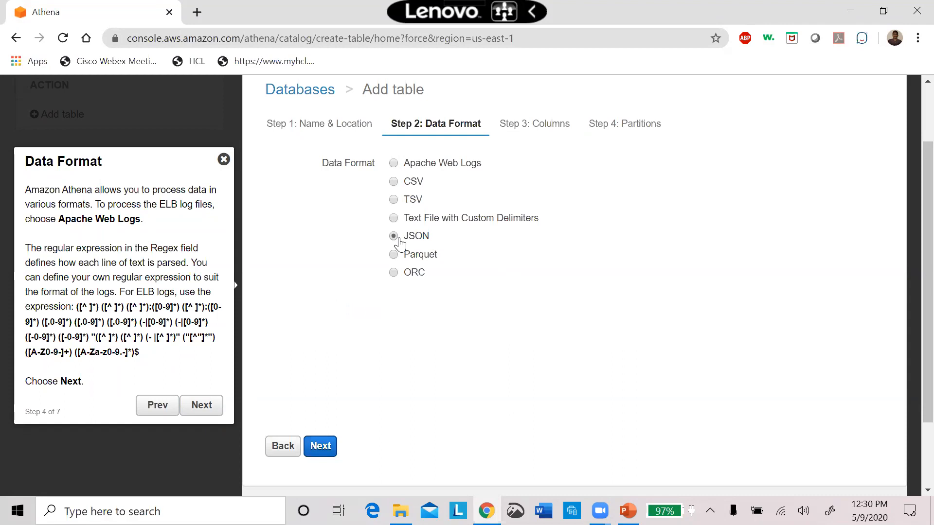
{"action": "left_click", "coordinate": [320, 445]}
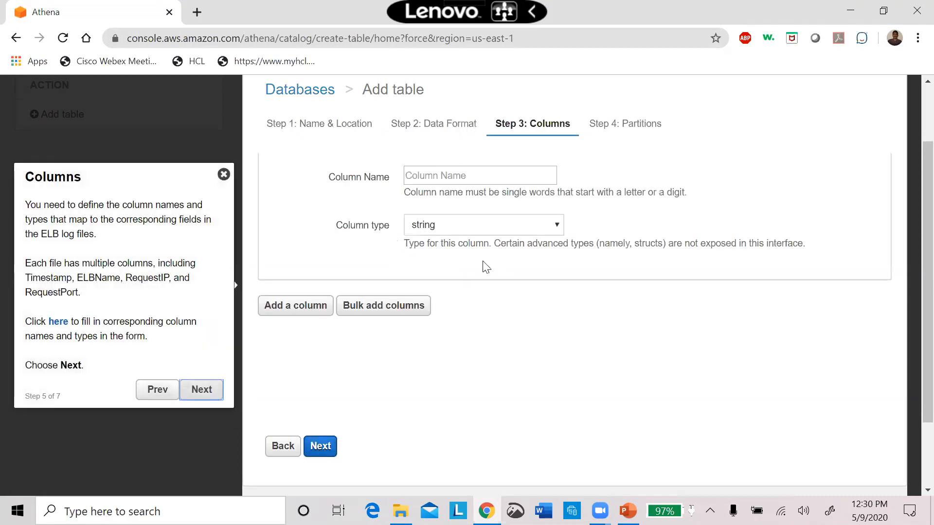
{"action": "left_click", "coordinate": [446, 181]}
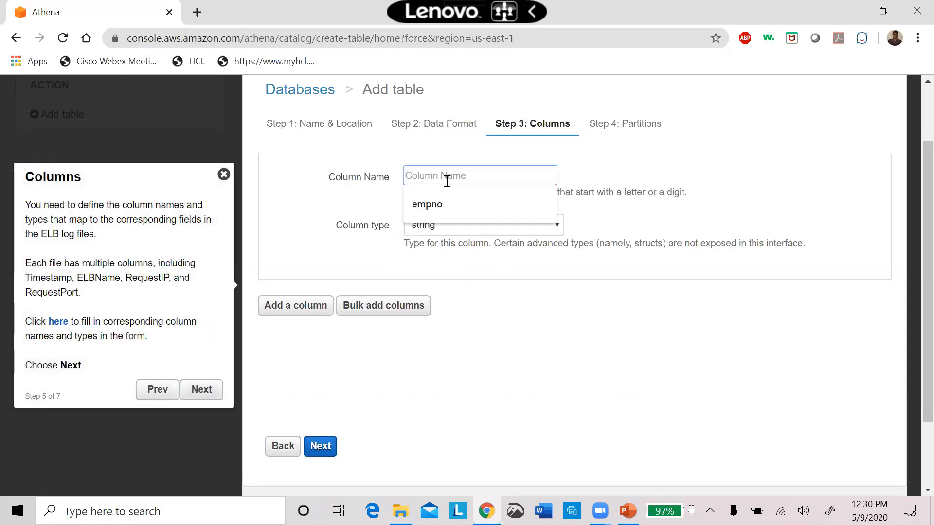
{"action": "left_click", "coordinate": [665, 163]}
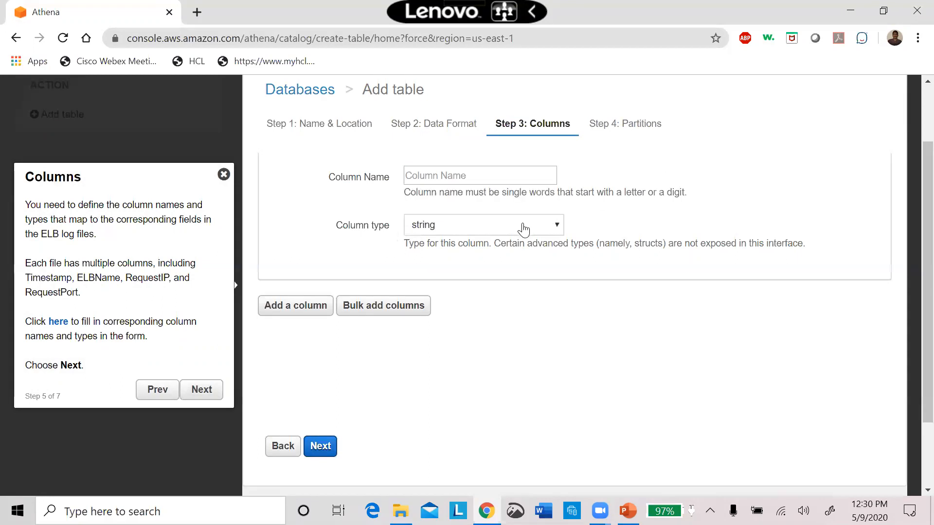
{"action": "left_click", "coordinate": [298, 308]}
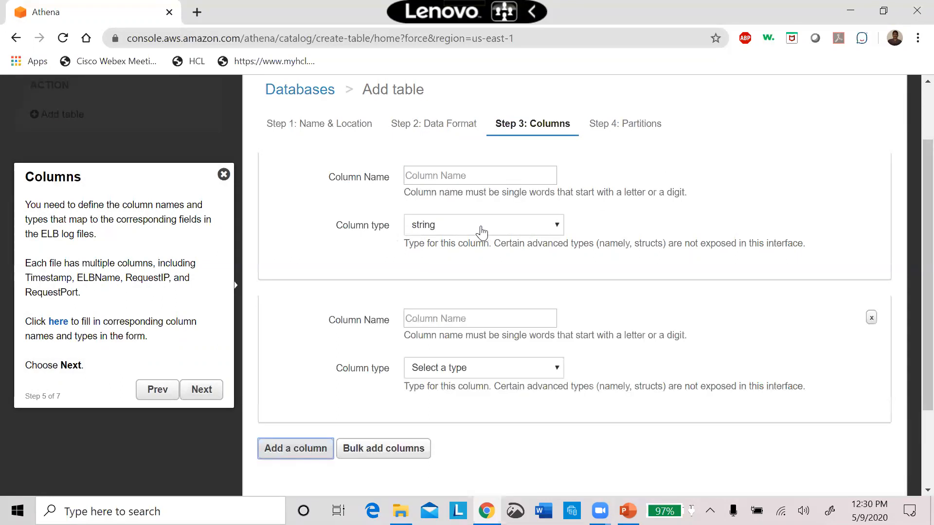
Name the first column DOJ and set its type to date.
{"action": "left_click", "coordinate": [447, 177]}
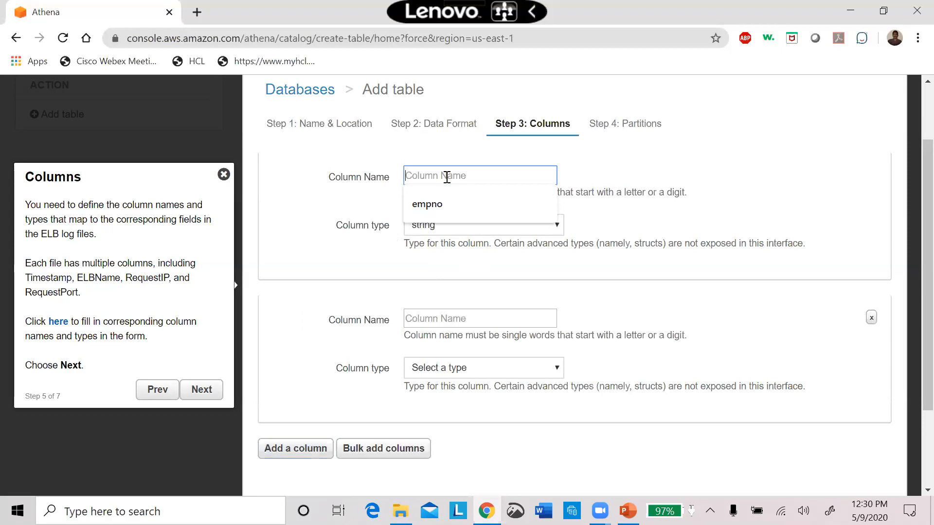
{"action": "type", "text": "DOJ"}
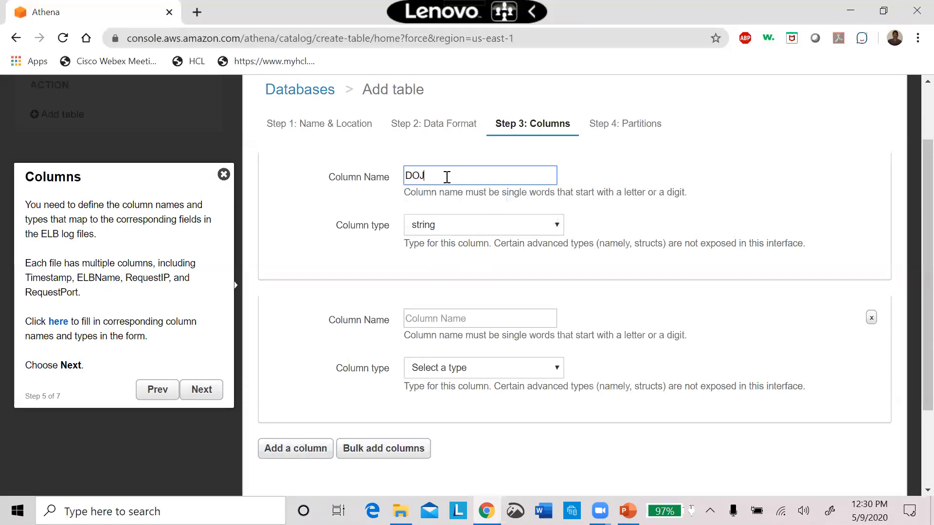
{"action": "left_click", "coordinate": [463, 226]}
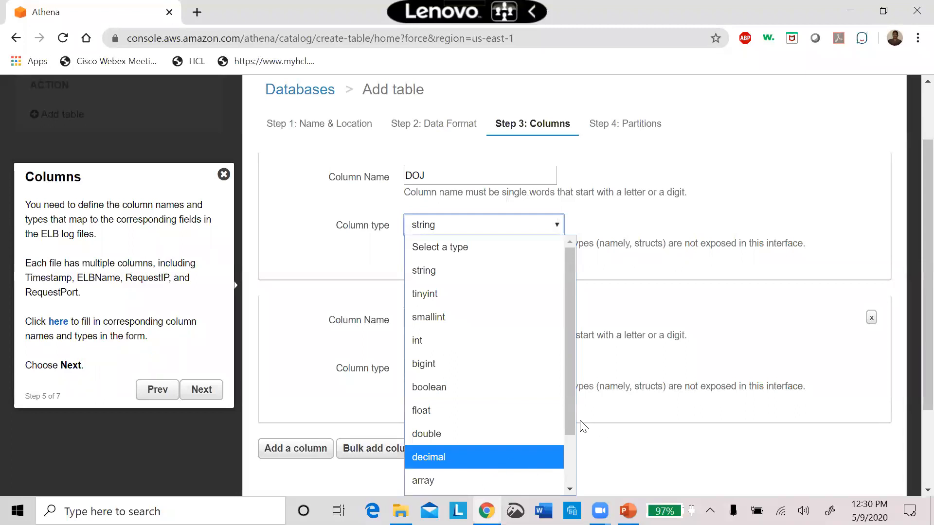
{"action": "left_click_drag", "start_coordinate": [570, 419], "coordinate": [552, 487]}
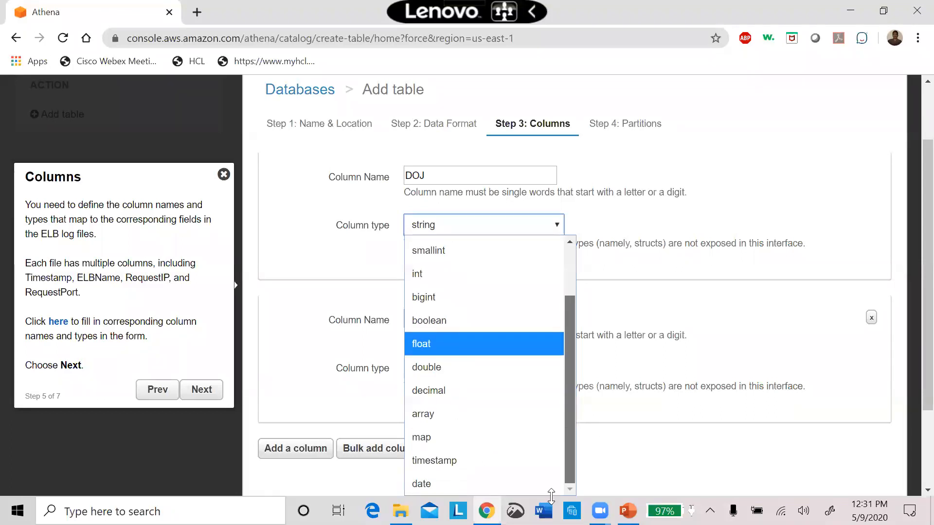
{"action": "left_click", "coordinate": [436, 488]}
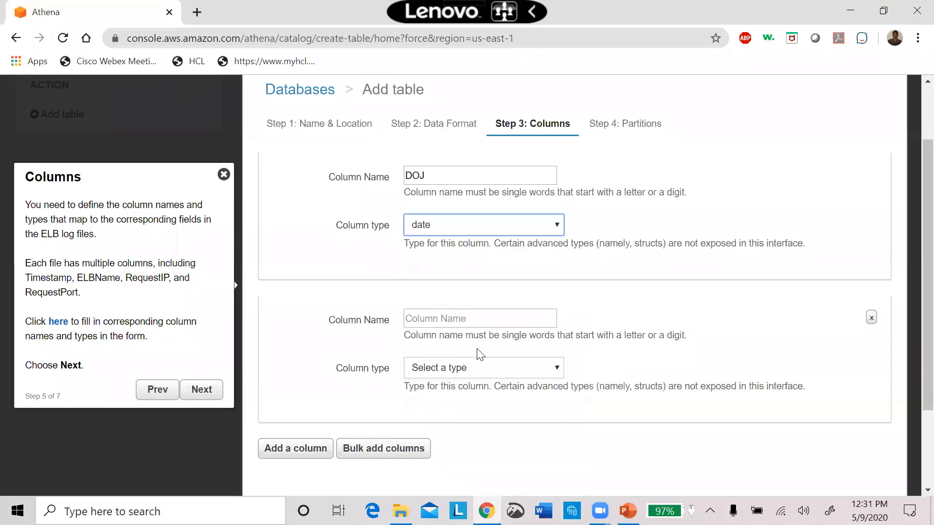
Define the second column as Exists with type boolean.
{"action": "left_click", "coordinate": [443, 321]}
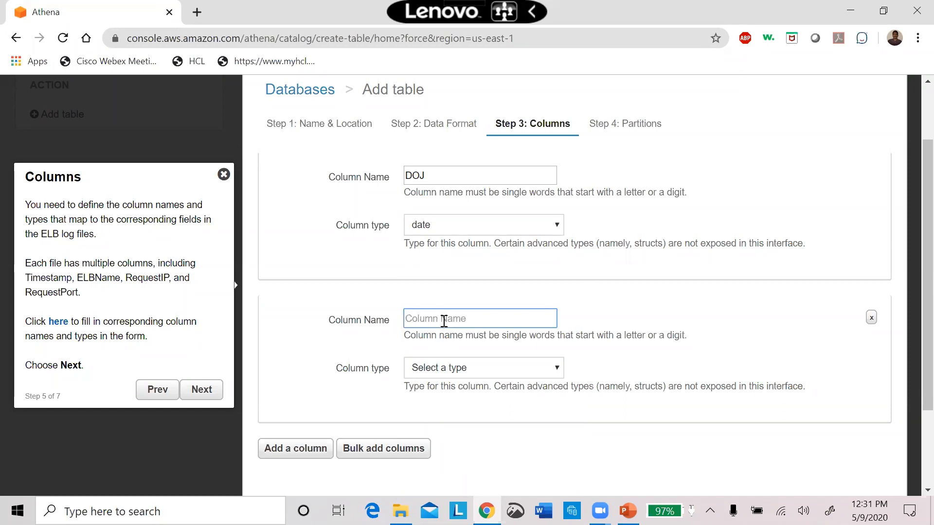
{"action": "left_click", "coordinate": [463, 376]}
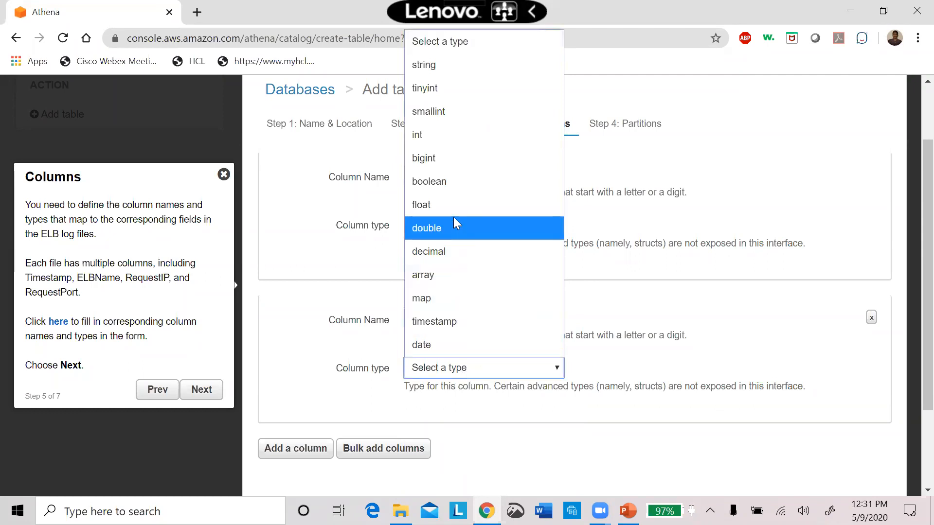
{"action": "left_click", "coordinate": [456, 183]}
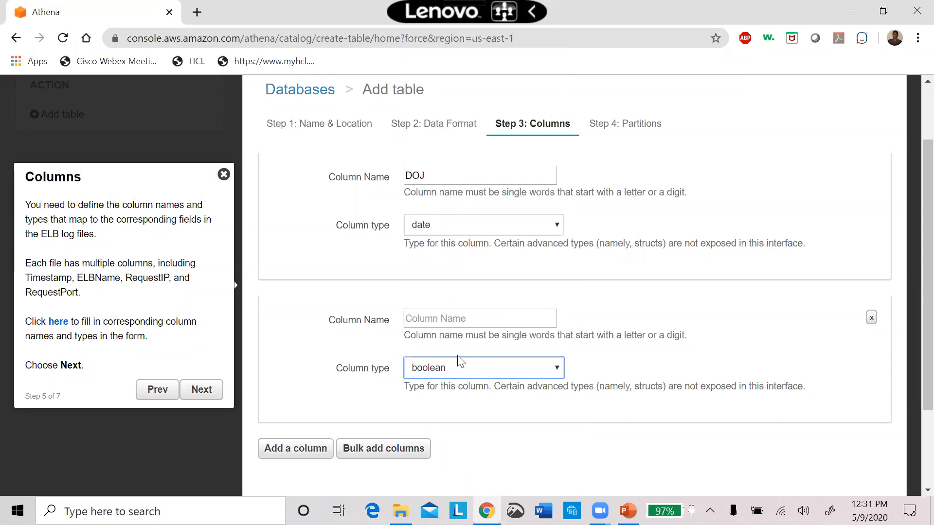
{"action": "left_click", "coordinate": [916, 440]}
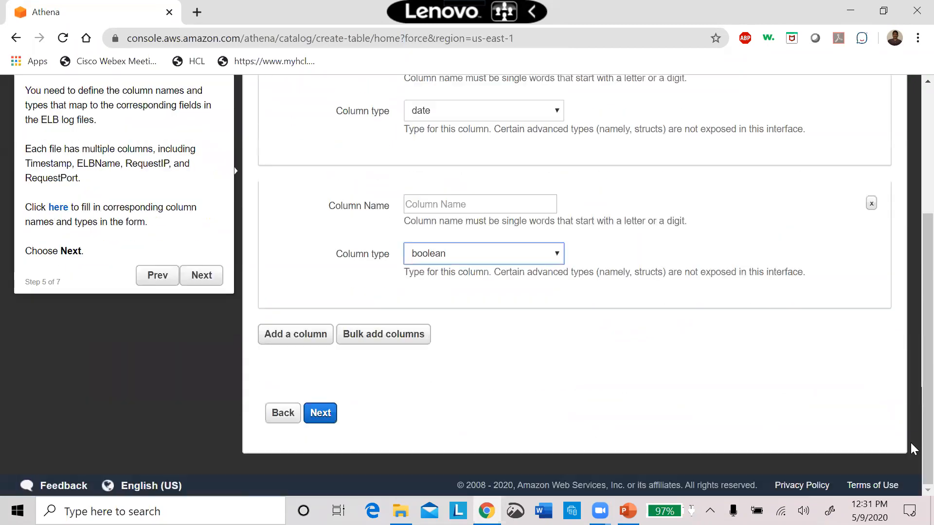
{"action": "left_click", "coordinate": [446, 205]}
{"action": "type", "text": "Exists"}
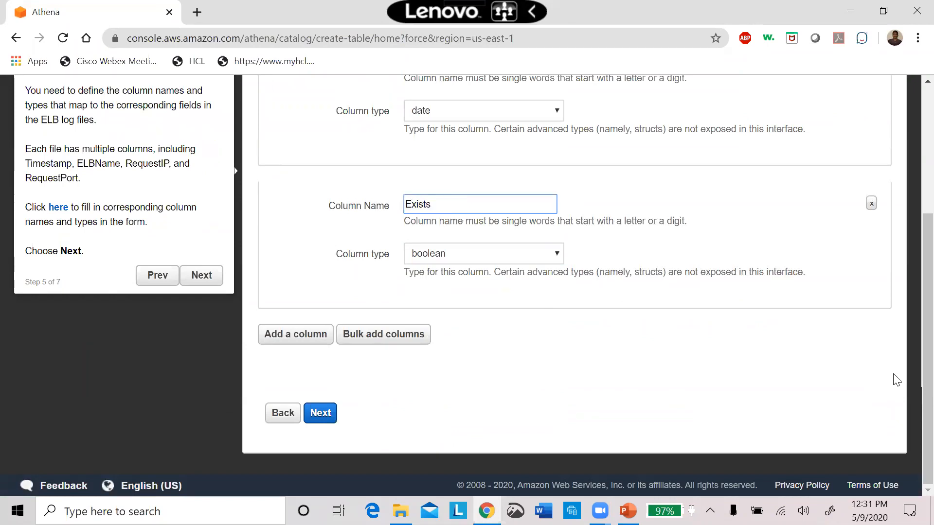
{"action": "left_click_drag", "start_coordinate": [911, 313], "coordinate": [912, 202]}
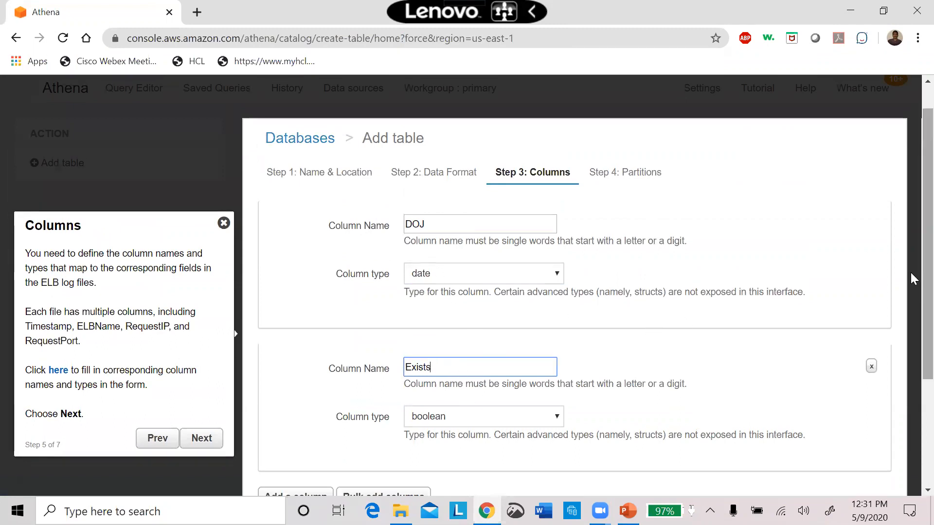
{"action": "scroll", "coordinate": [900, 378], "scroll_direction": "down", "scroll_amount": 3}
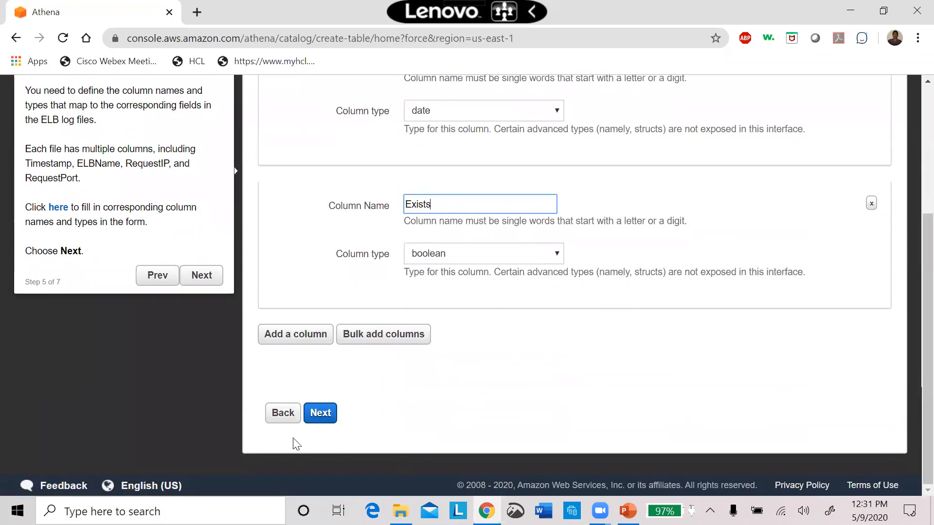
Try to create the table without any partitions, and return to the wizard's name and location stage.
{"action": "left_click", "coordinate": [319, 414]}
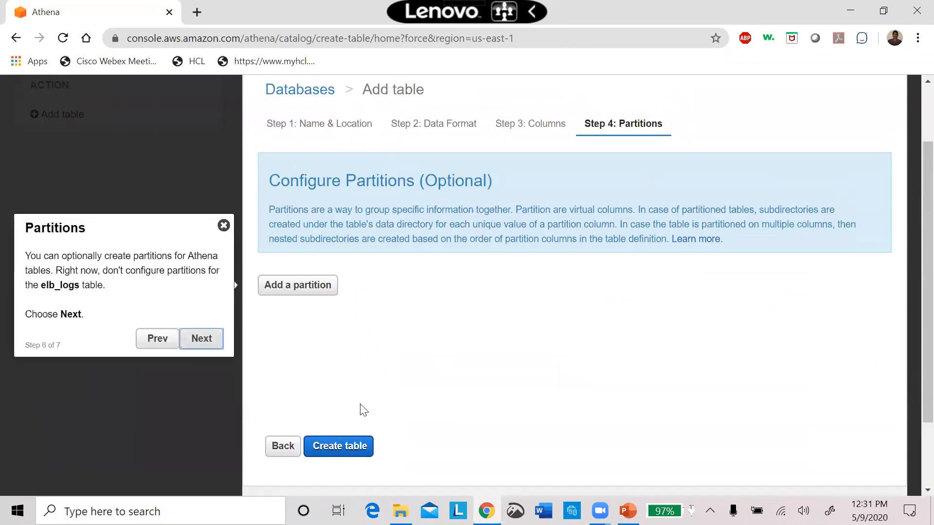
{"action": "left_click", "coordinate": [354, 447]}
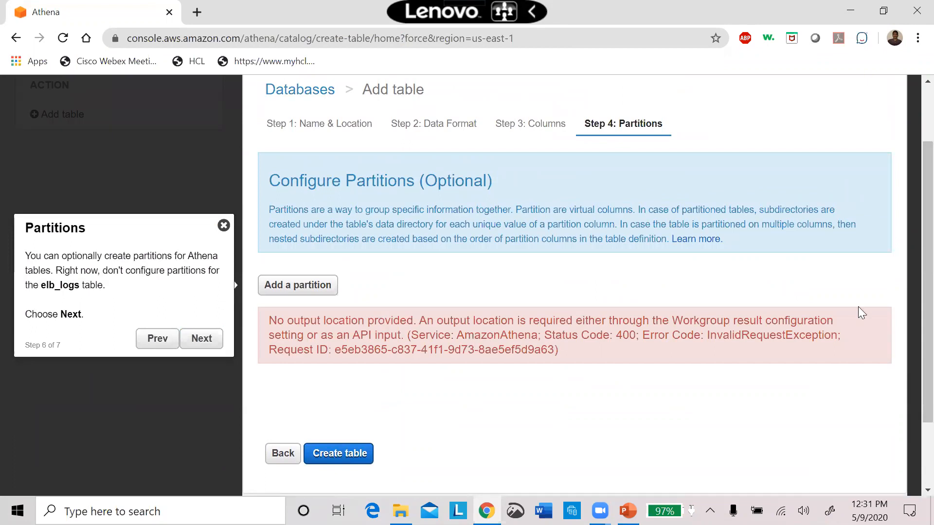
{"action": "left_click_drag", "start_coordinate": [911, 291], "coordinate": [911, 253]}
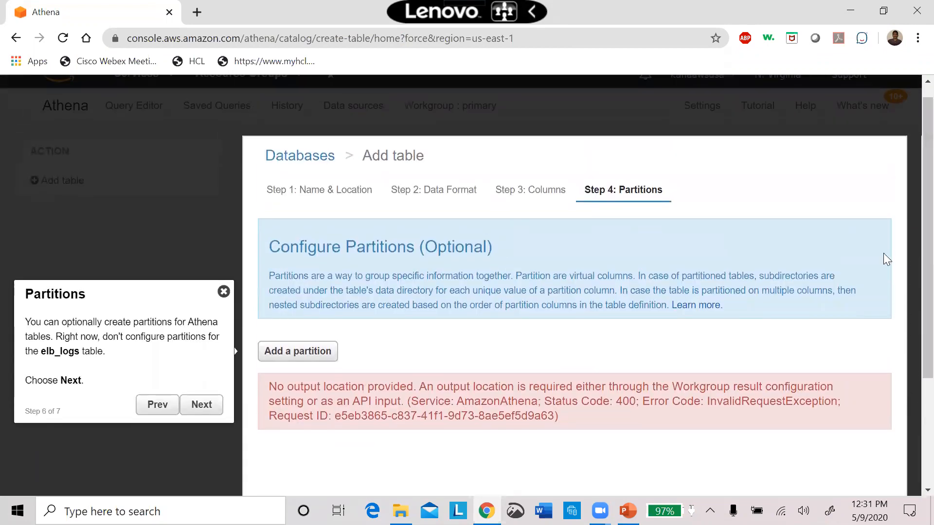
{"action": "left_click", "coordinate": [329, 194]}
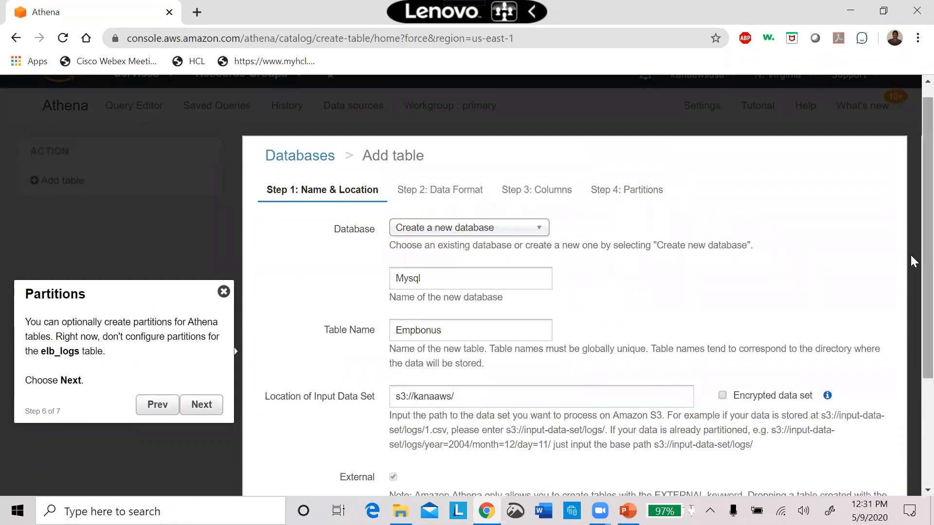
Continue from the name and location stage to generate the table's DDL, and close the tutorial message.
{"action": "scroll", "coordinate": [910, 262], "scroll_direction": "down", "scroll_amount": 3}
{"action": "scroll", "coordinate": [907, 360], "scroll_direction": "up", "scroll_amount": 3}
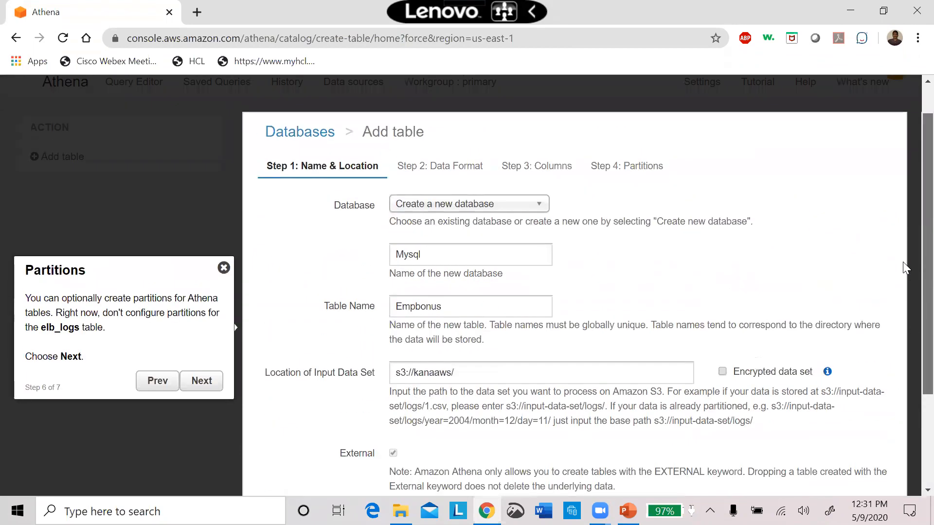
{"action": "scroll", "coordinate": [901, 292], "scroll_direction": "down", "scroll_amount": 3}
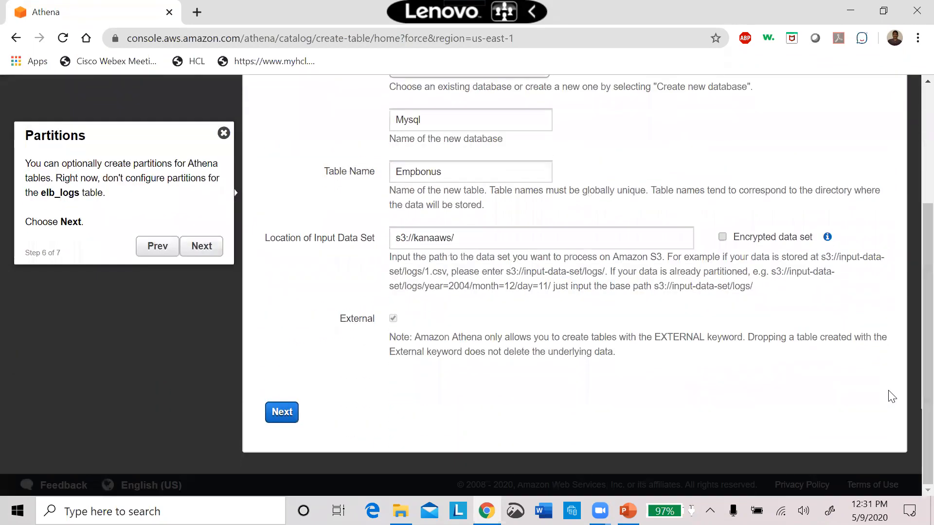
{"action": "left_click", "coordinate": [284, 413]}
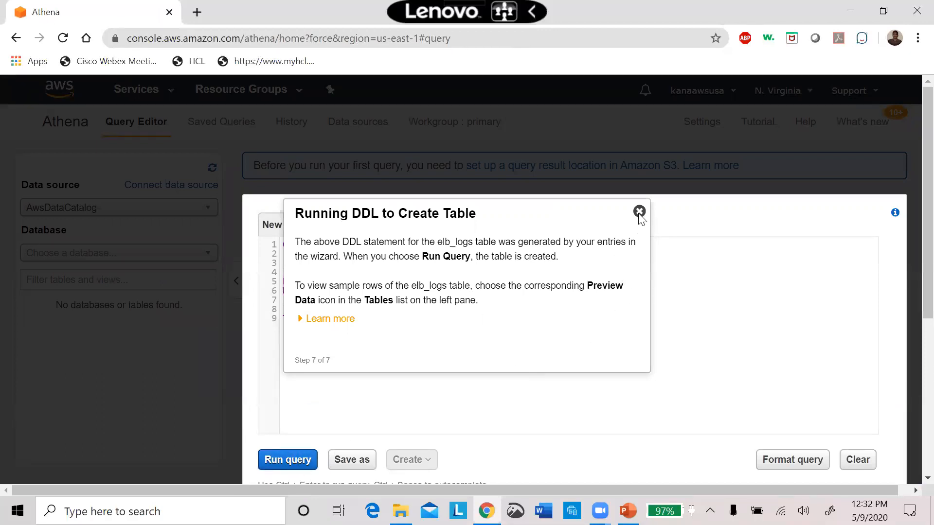
{"action": "left_click", "coordinate": [640, 212]}
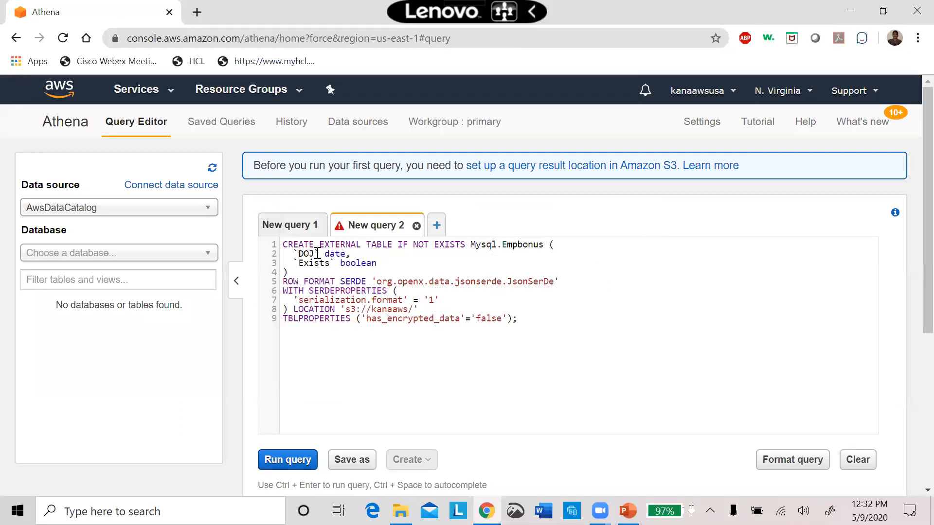
Examine the column definitions and the full generated CREATE EXTERNAL TABLE statement for Mysql.Empbonus.
{"action": "left_click_drag", "start_coordinate": [400, 262], "coordinate": [311, 255]}
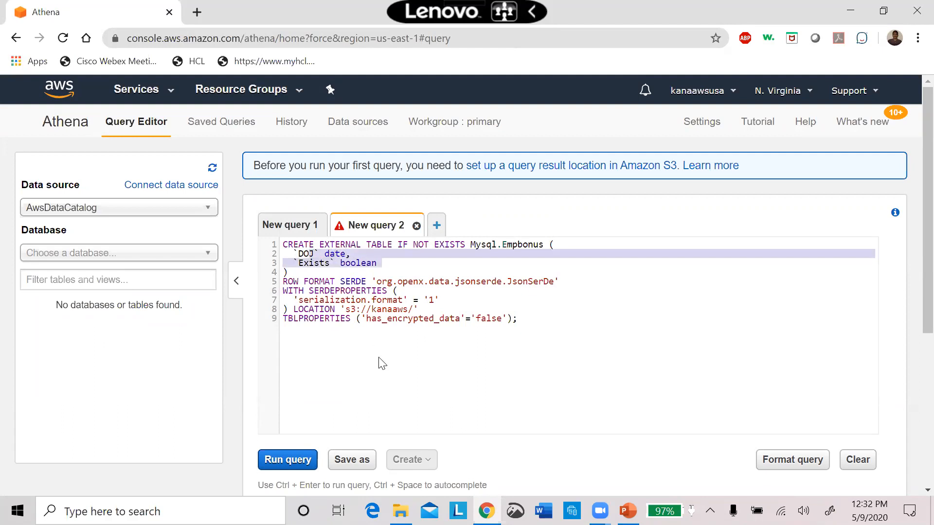
{"action": "left_click", "coordinate": [319, 387]}
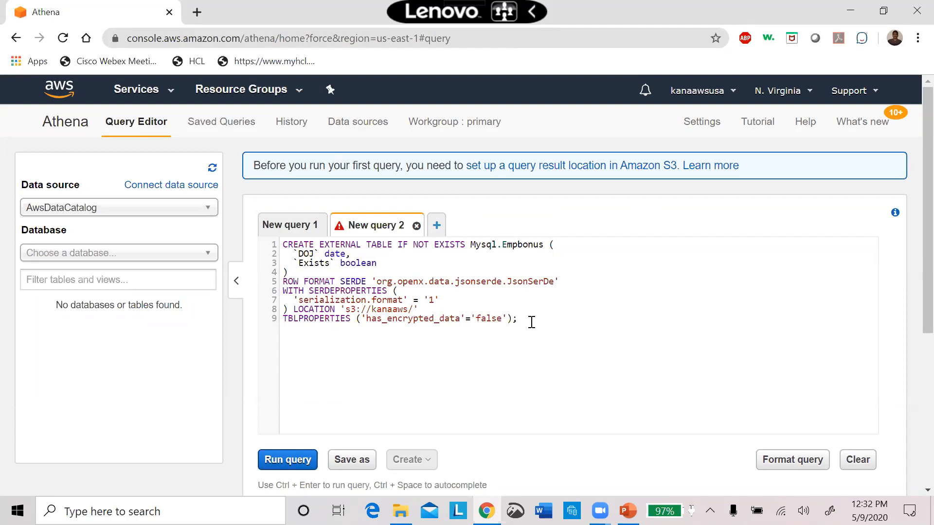
{"action": "left_click_drag", "start_coordinate": [532, 322], "coordinate": [294, 230]}
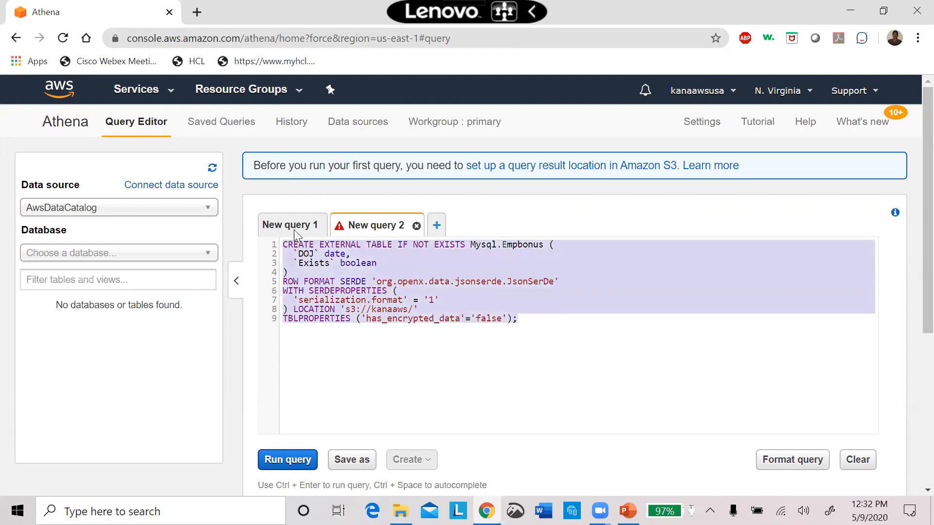
{"action": "left_click", "coordinate": [466, 360]}
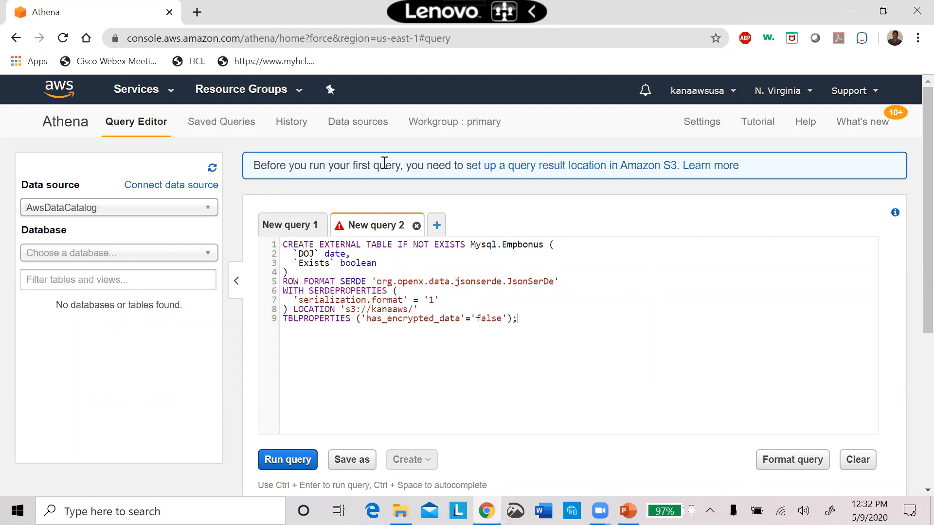
Find the Data Pipeline service, open it and start creating a new pipeline.
{"action": "left_click", "coordinate": [169, 91]}
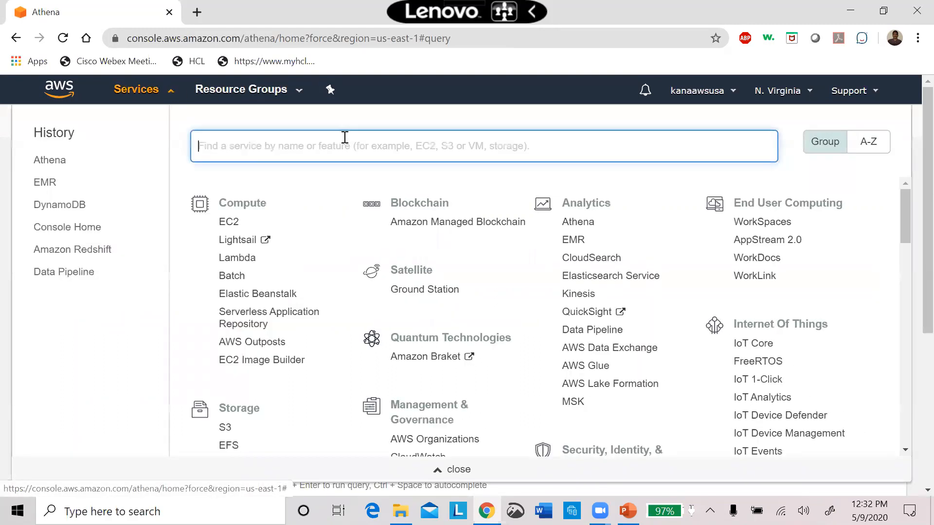
{"action": "type", "text": "pil"}
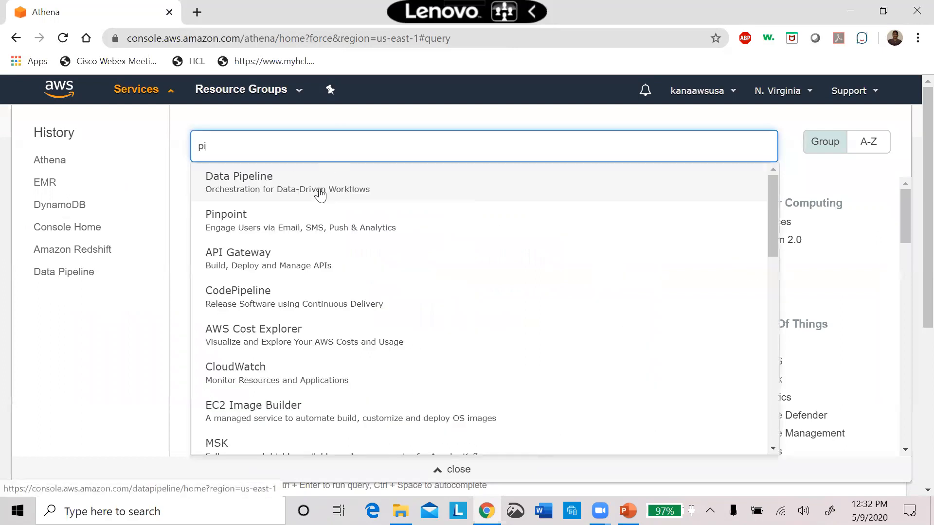
{"action": "left_click", "coordinate": [320, 194]}
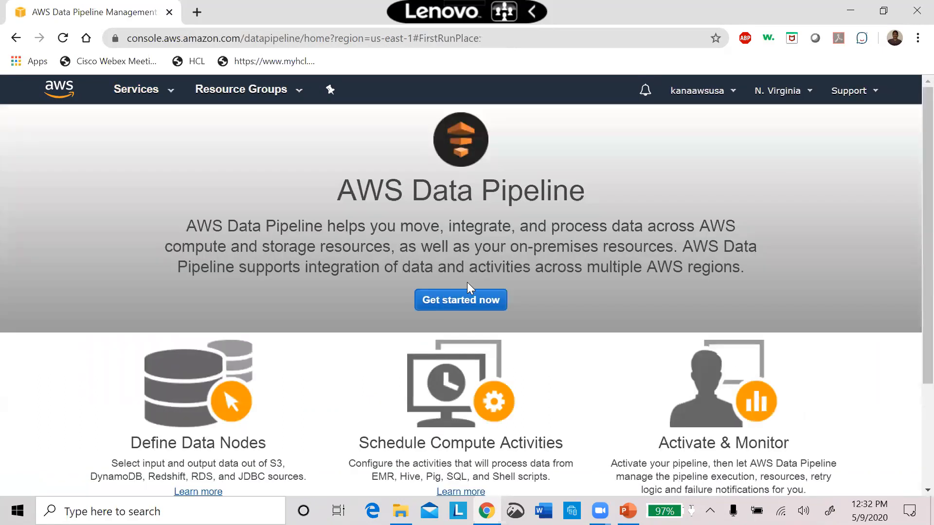
{"action": "left_click", "coordinate": [459, 304]}
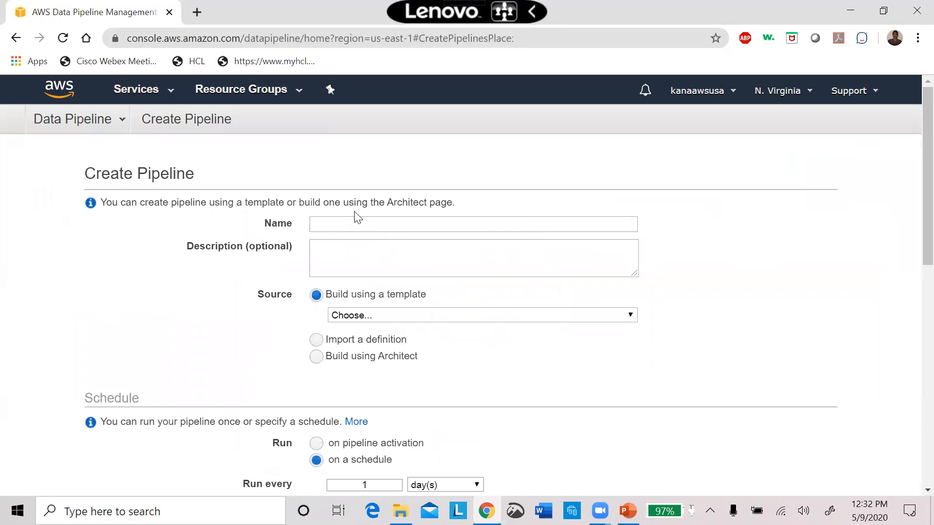
Name the pipeline Mypipeline and choose the template Export DynamoDB table to S3 as its source.
{"action": "left_click", "coordinate": [357, 227]}
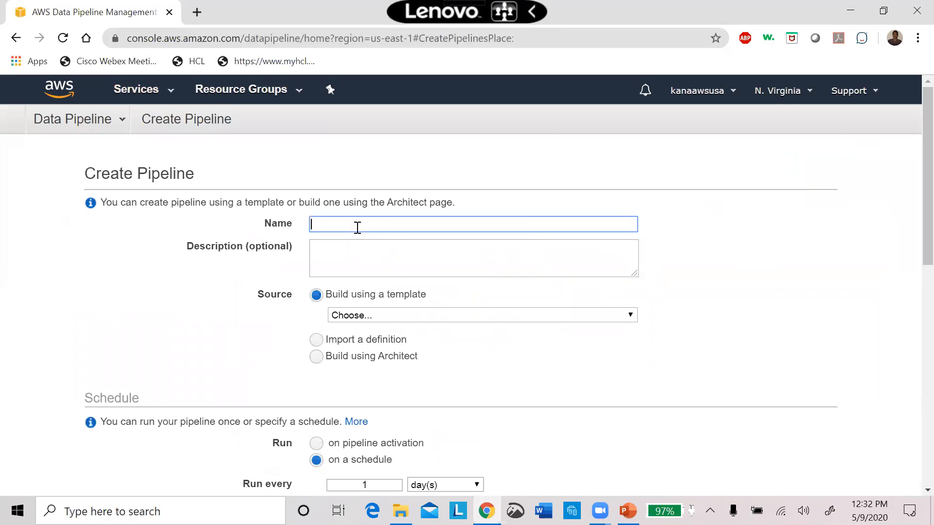
{"action": "type", "text": "My[p"}
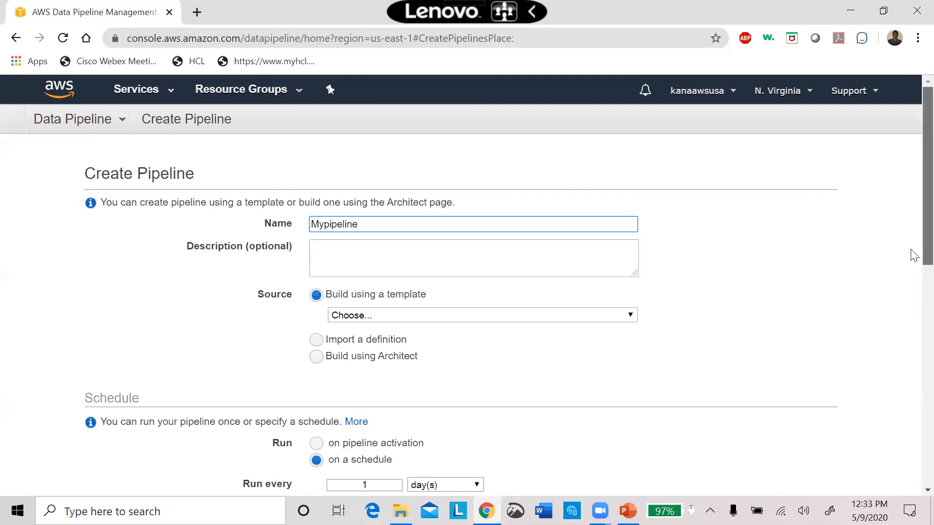
{"action": "scroll", "coordinate": [911, 258], "scroll_direction": "down", "scroll_amount": 3}
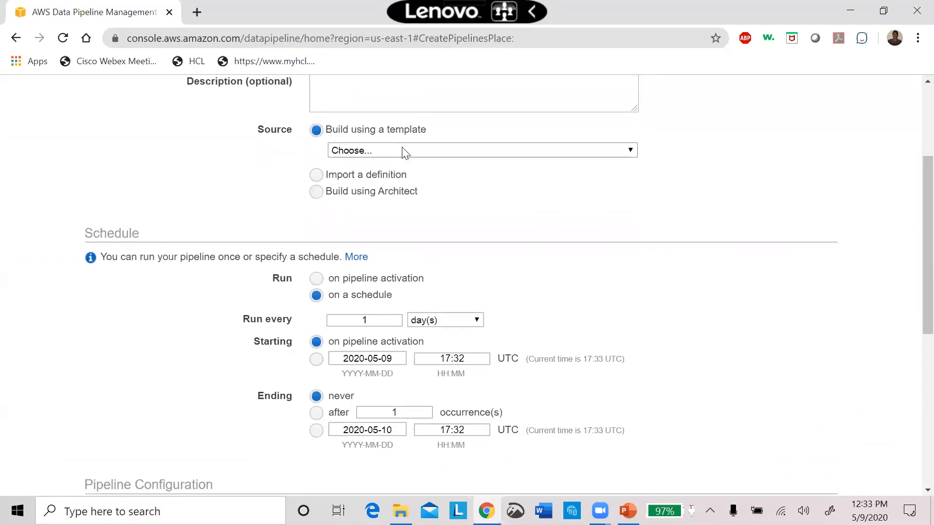
{"action": "left_click", "coordinate": [403, 152]}
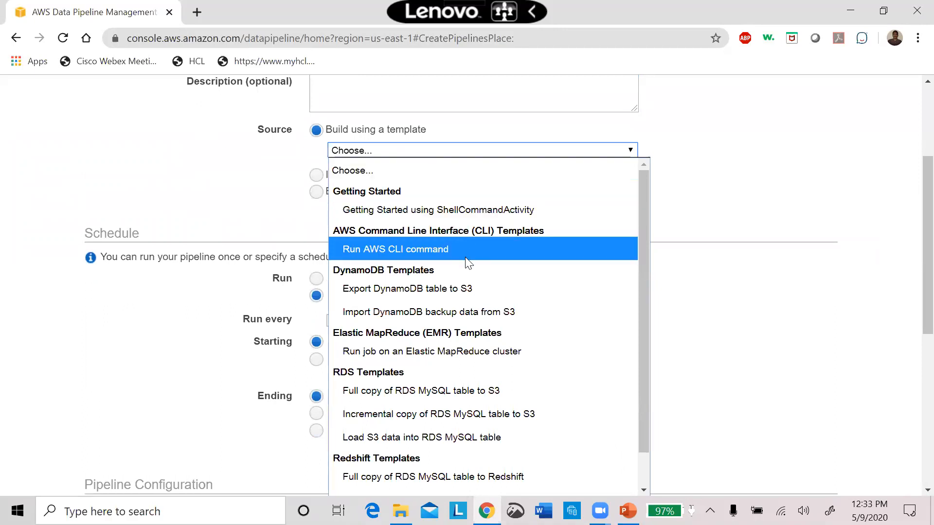
{"action": "left_click", "coordinate": [458, 289]}
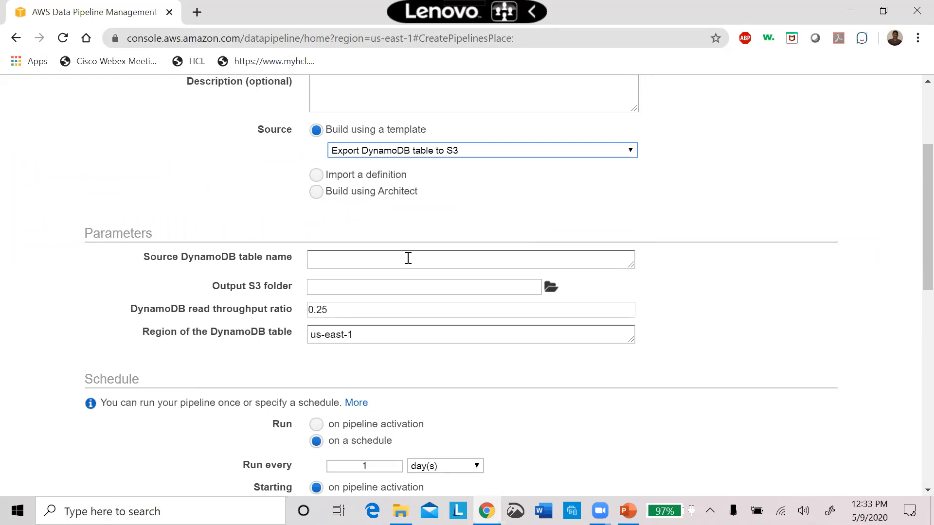
Set the source DynamoDB table name to emp and the output S3 folder to s3://kanaaws2/.
{"action": "left_click", "coordinate": [408, 258]}
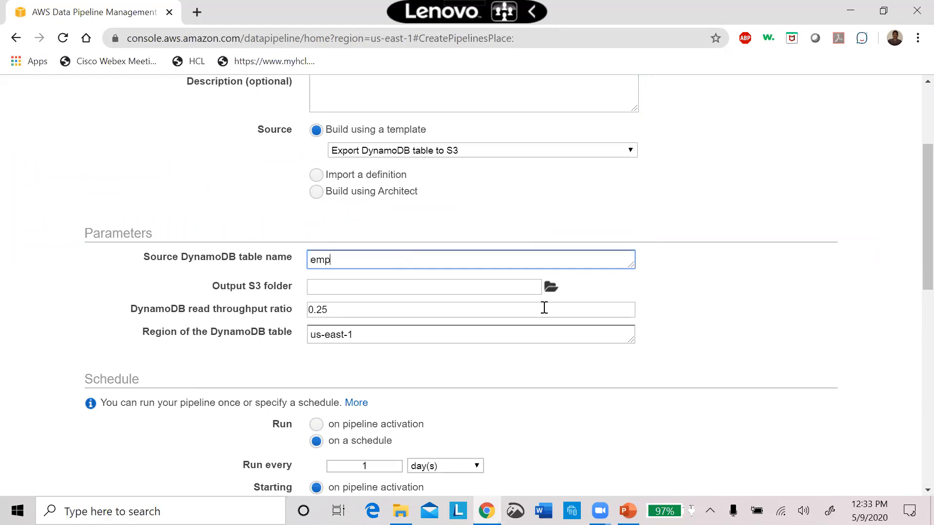
{"action": "left_click", "coordinate": [551, 288]}
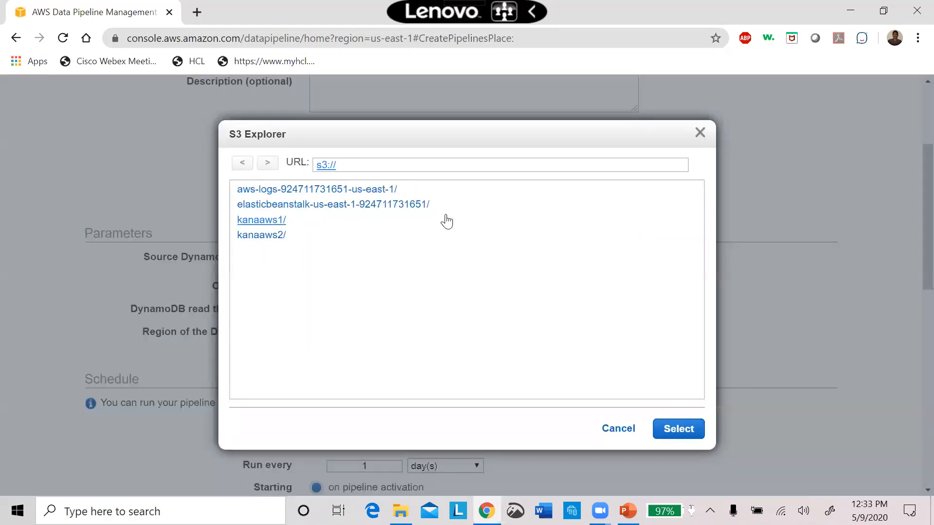
{"action": "left_click", "coordinate": [273, 236]}
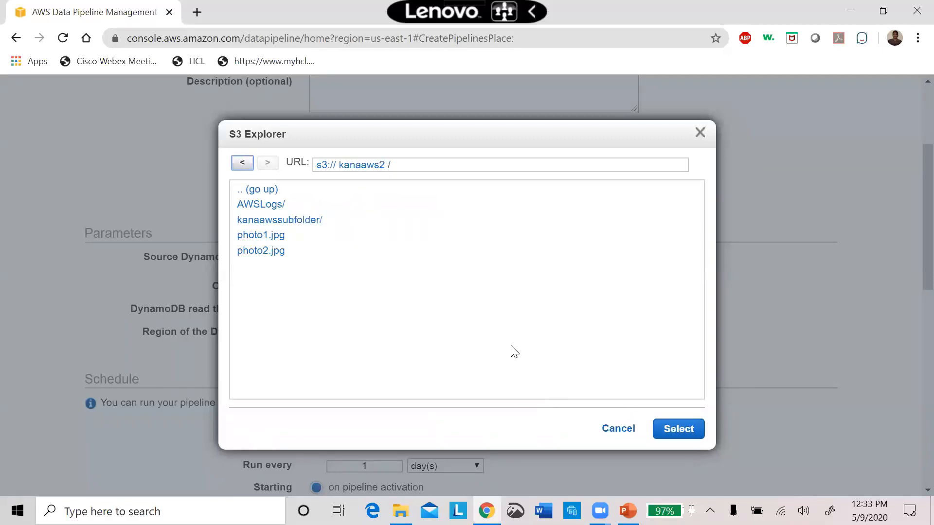
{"action": "left_click", "coordinate": [679, 429]}
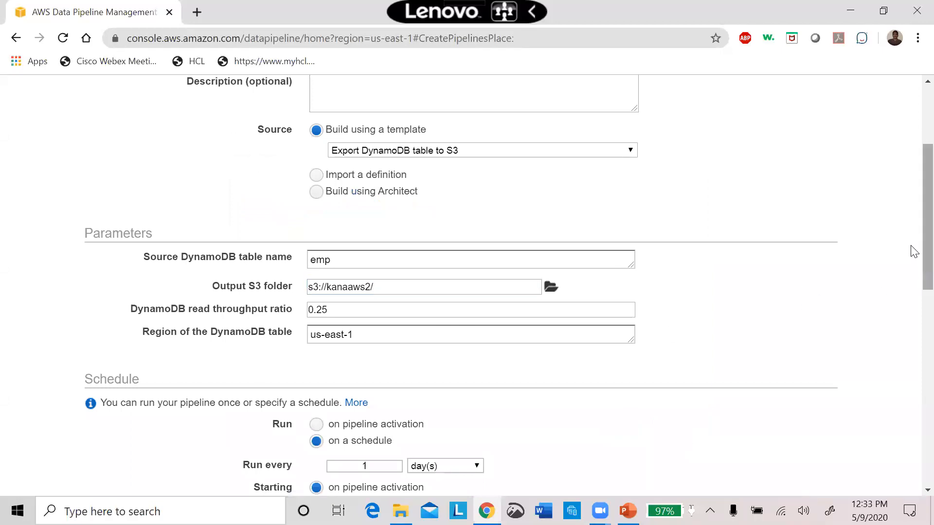
Set the pipeline schedule to end after 5 occurrences.
{"action": "scroll", "coordinate": [912, 263], "scroll_direction": "down", "scroll_amount": 1}
{"action": "scroll", "coordinate": [914, 277], "scroll_direction": "down", "scroll_amount": 2}
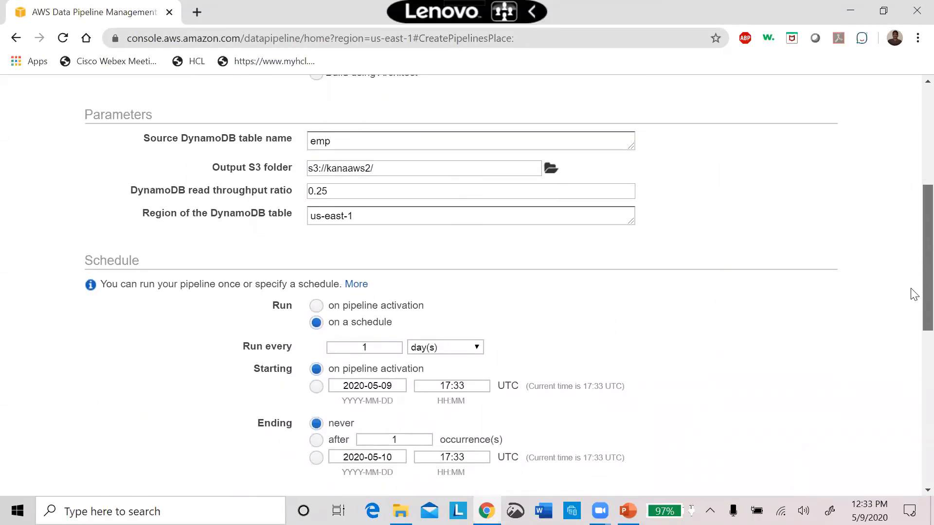
{"action": "scroll", "coordinate": [913, 307], "scroll_direction": "down", "scroll_amount": 2}
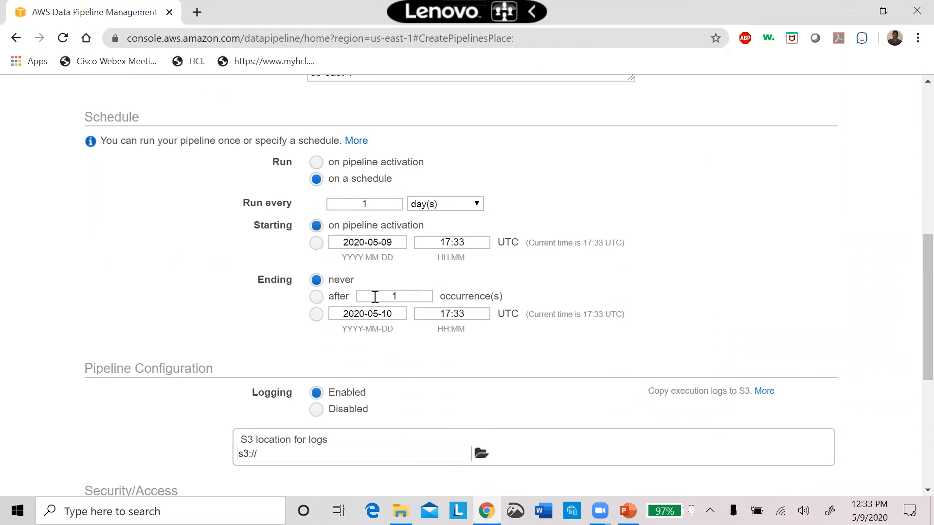
{"action": "left_click", "coordinate": [316, 298]}
{"action": "left_click_drag", "start_coordinate": [409, 296], "coordinate": [355, 284]}
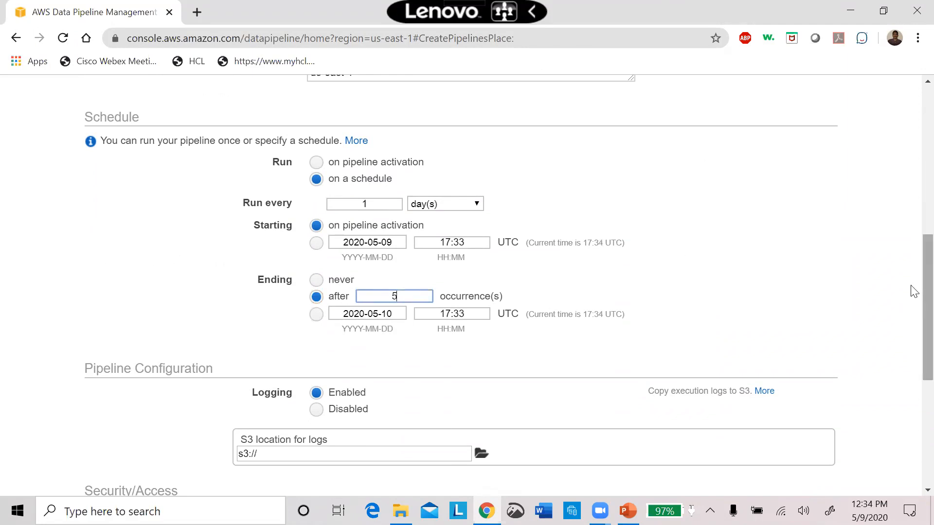
Set the S3 location for the pipeline's logs to s3://kanaaws1/.
{"action": "left_click_drag", "start_coordinate": [914, 291], "coordinate": [900, 390]}
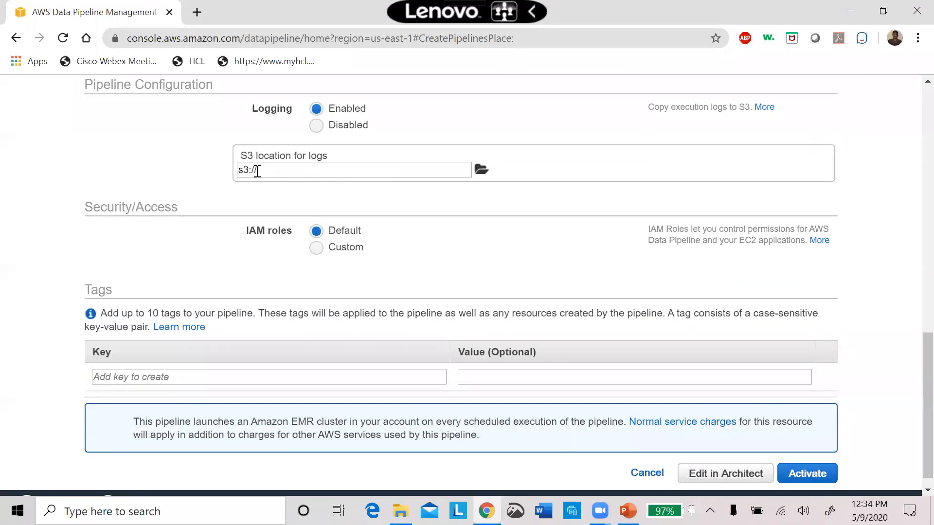
{"action": "left_click", "coordinate": [481, 169]}
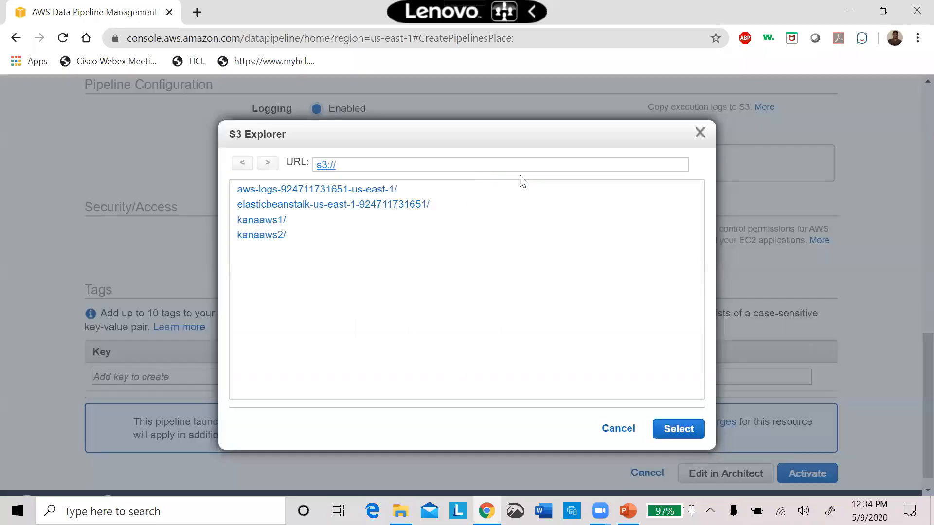
{"action": "left_click", "coordinate": [260, 221]}
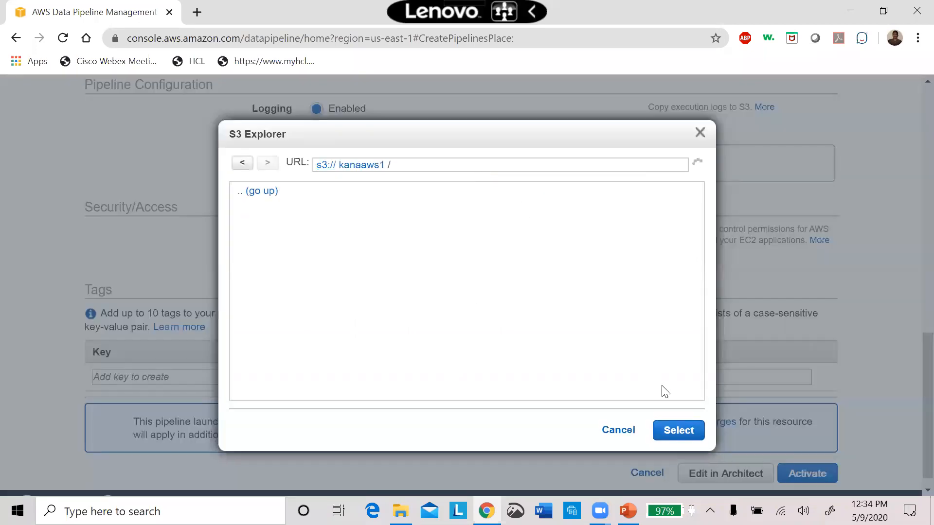
{"action": "left_click", "coordinate": [679, 438]}
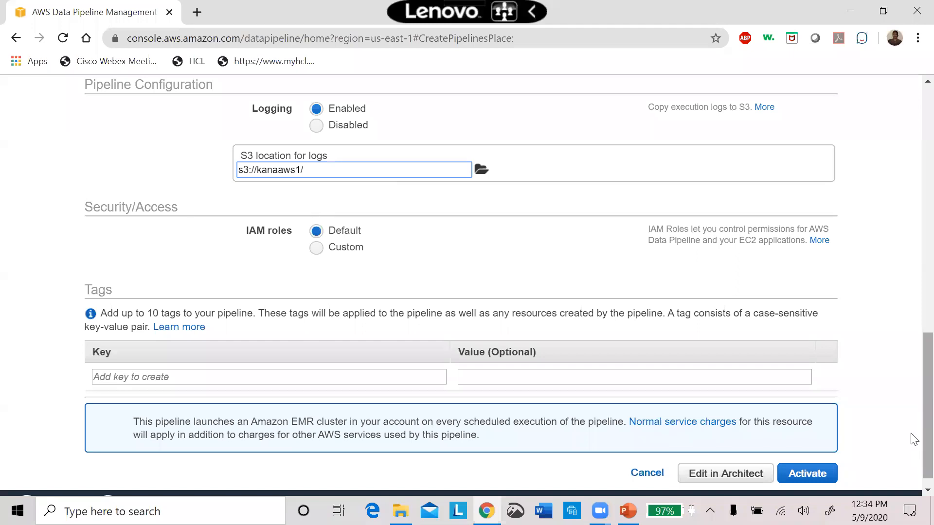
Try to activate the pipeline without adding tags, and dismiss the resulting message.
{"action": "scroll", "coordinate": [914, 445], "scroll_direction": "down", "scroll_amount": 1}
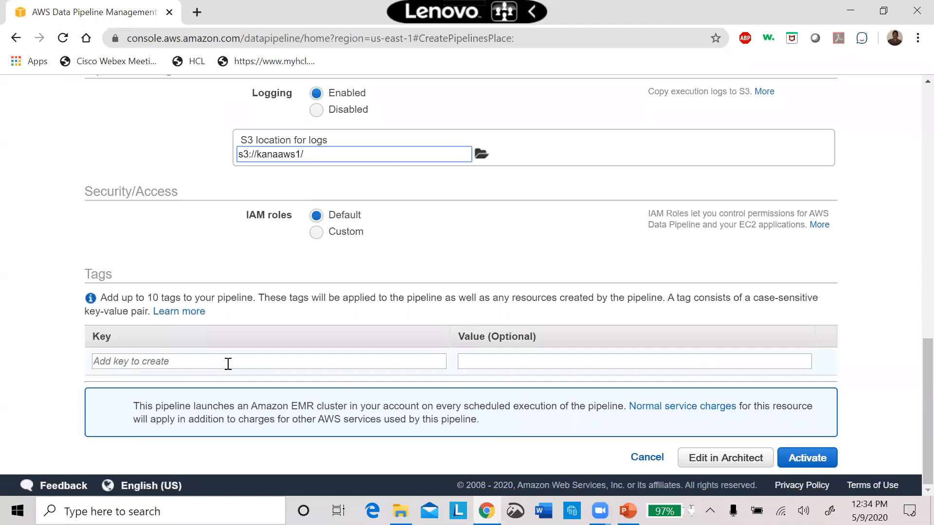
{"action": "left_click", "coordinate": [822, 464]}
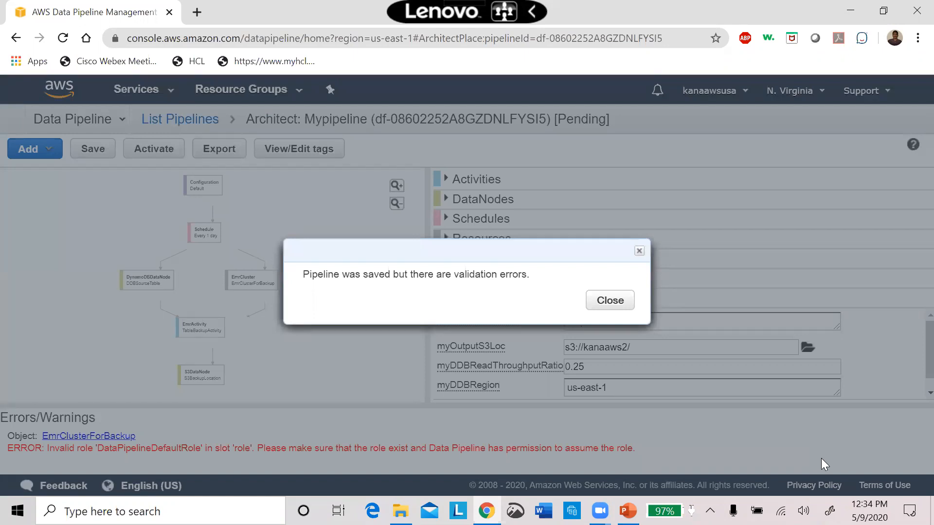
{"action": "left_click", "coordinate": [639, 251]}
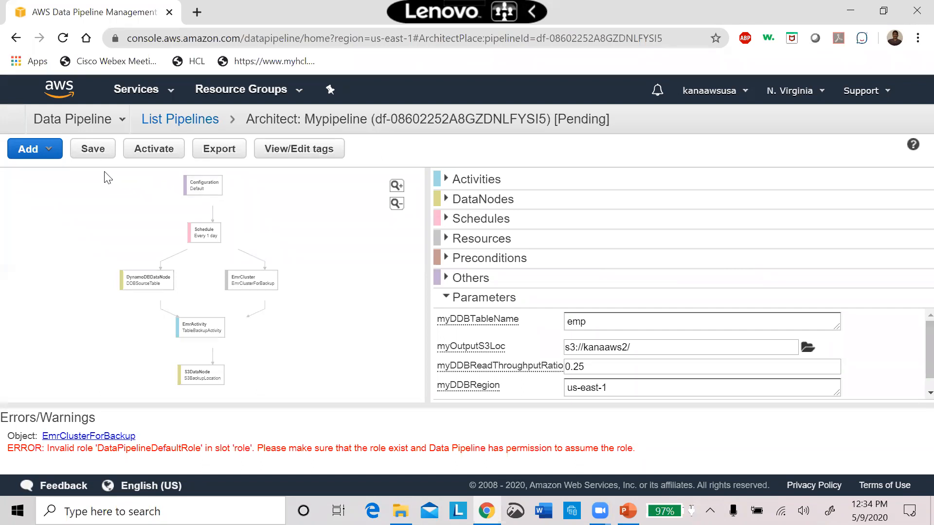
Add a MySqlDataNode to the pipeline and view its settings along with the pipeline's resources.
{"action": "left_click", "coordinate": [44, 153]}
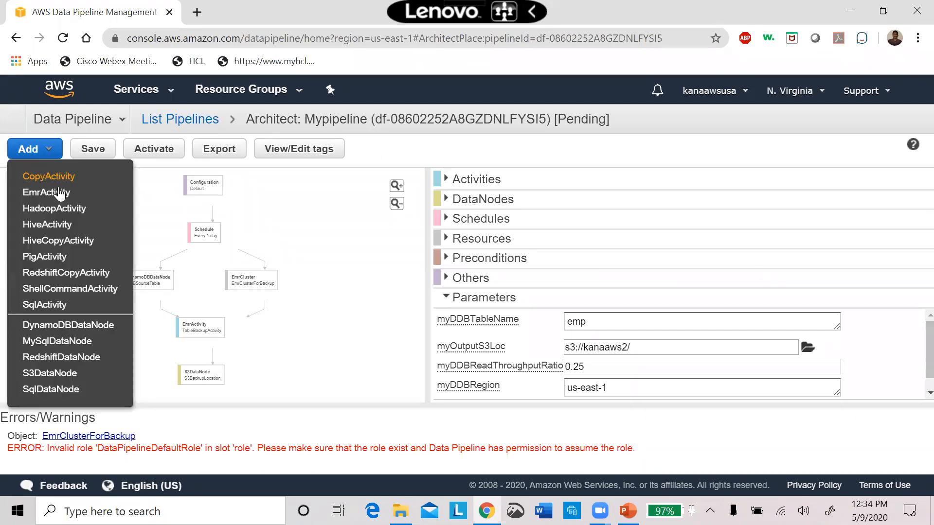
{"action": "left_click", "coordinate": [39, 149]}
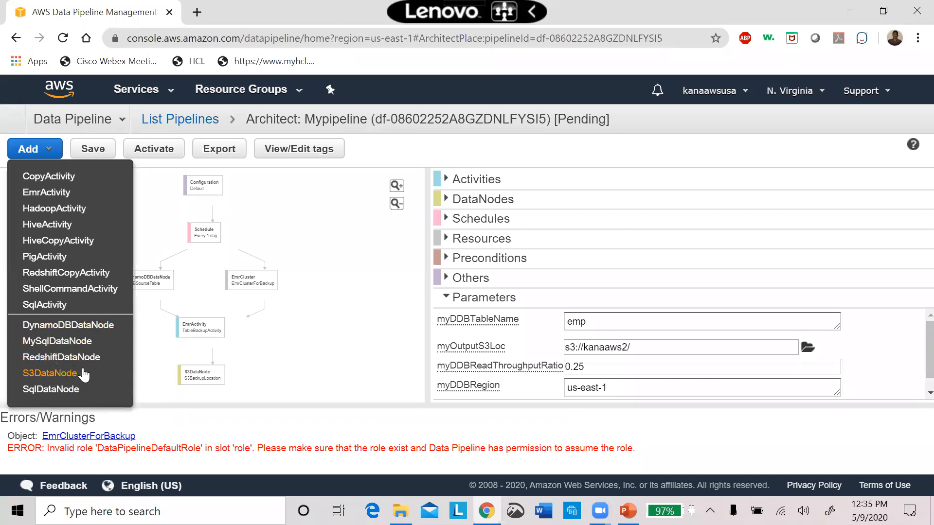
{"action": "left_click", "coordinate": [77, 345]}
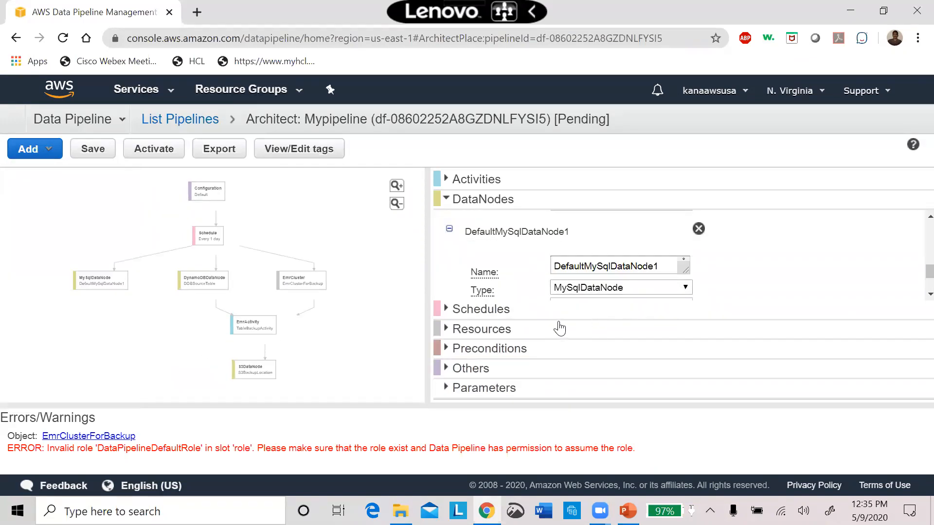
{"action": "left_click", "coordinate": [670, 266]}
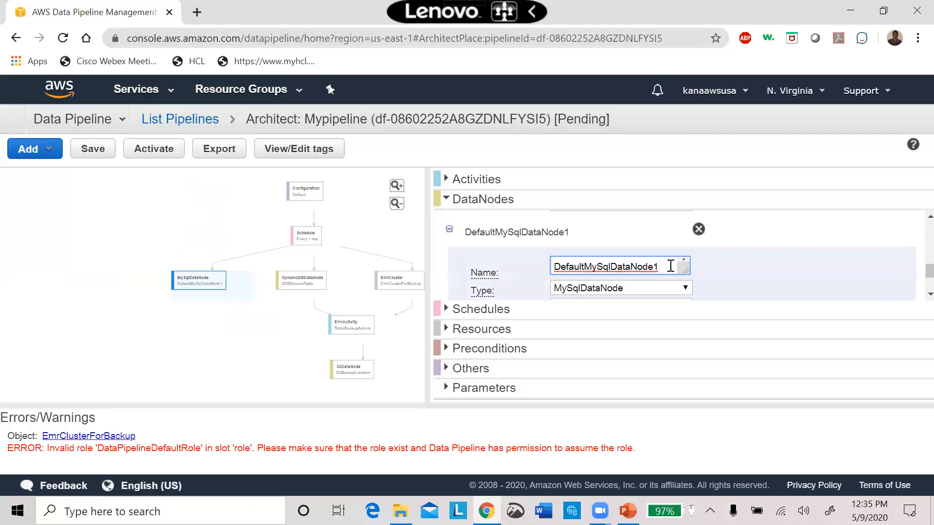
{"action": "left_click", "coordinate": [578, 329]}
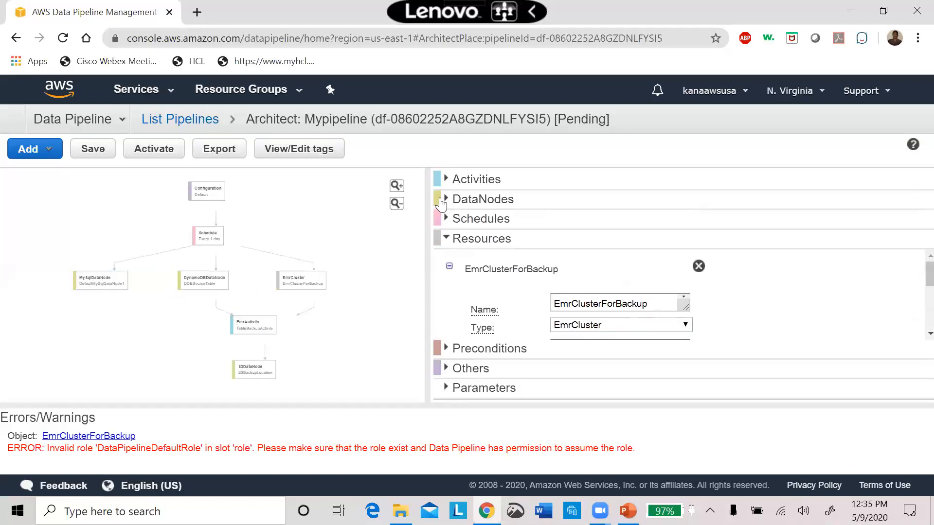
Leave the pipeline architect without saving the changes and activate Mypipeline from the pipeline list.
{"action": "left_click", "coordinate": [168, 119]}
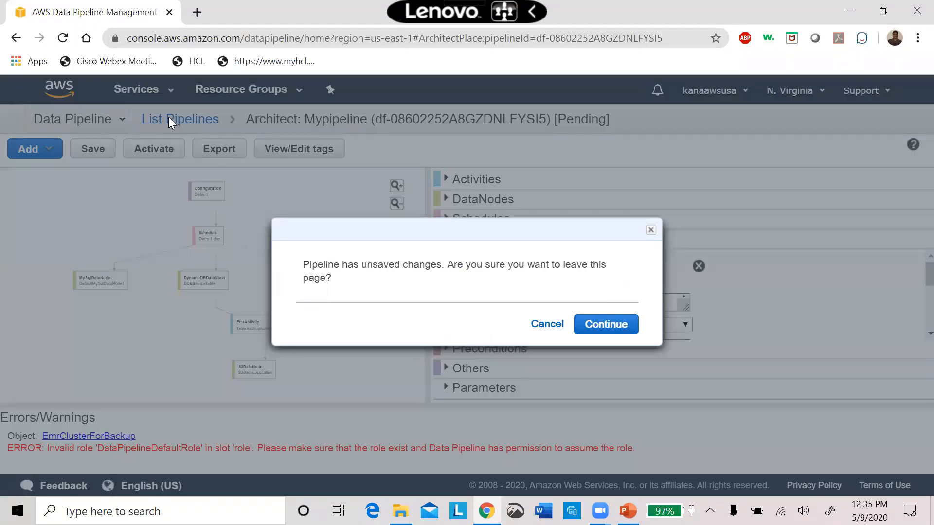
{"action": "left_click", "coordinate": [600, 326]}
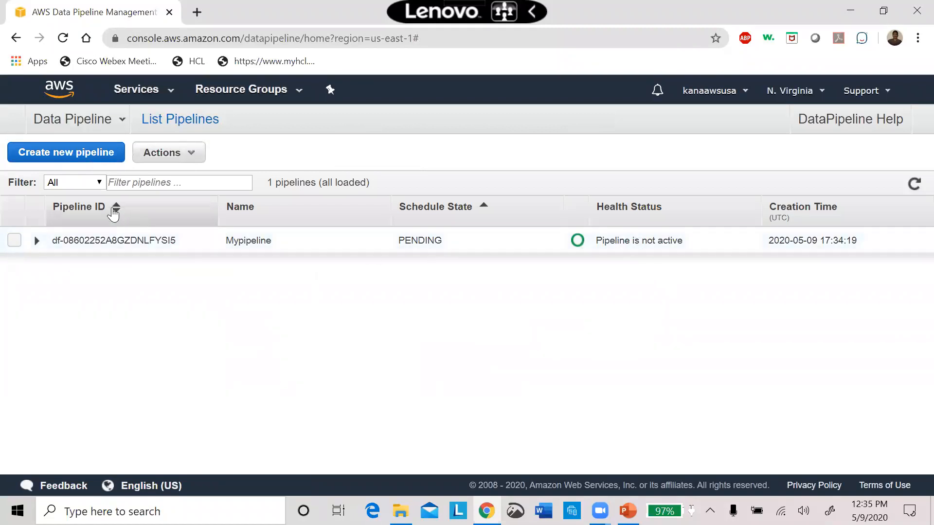
{"action": "left_click", "coordinate": [13, 243]}
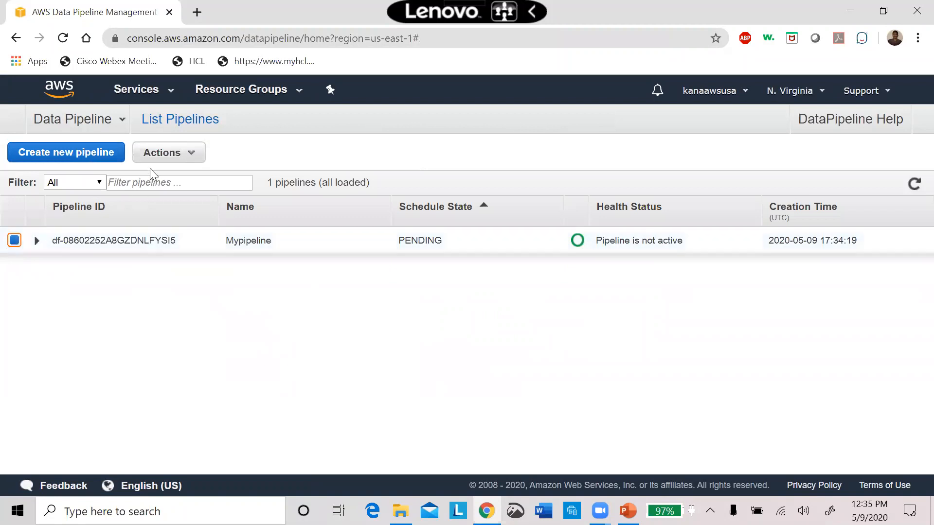
{"action": "left_click", "coordinate": [188, 160]}
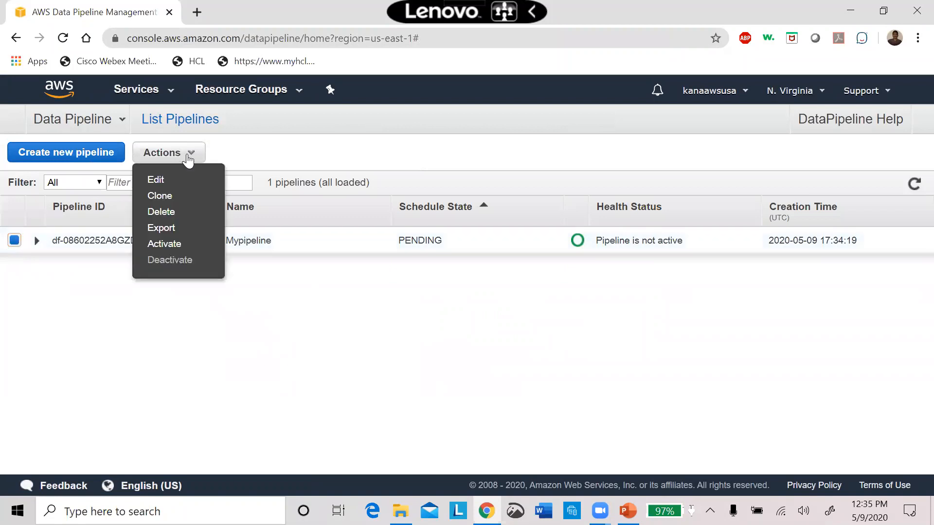
{"action": "left_click", "coordinate": [165, 244]}
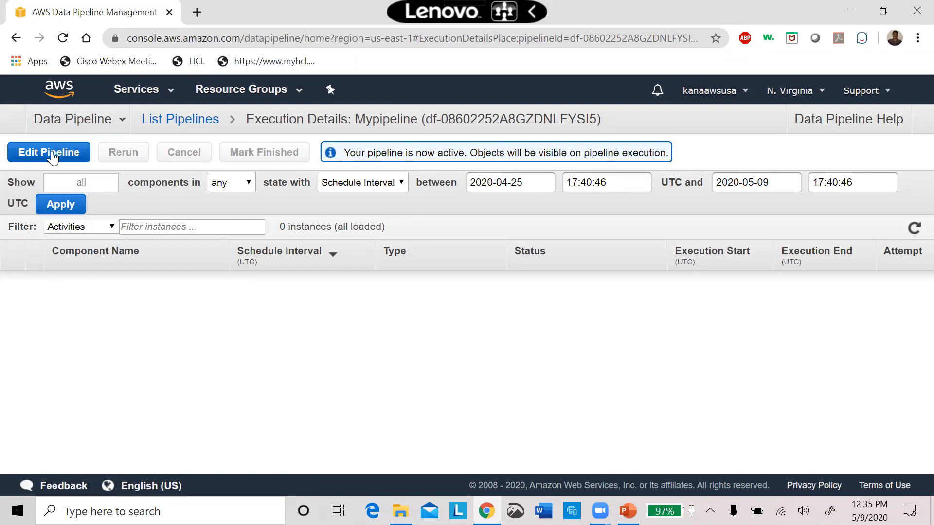
Return to the pipeline list and delete Mypipeline, confirming the deletion.
{"action": "left_click", "coordinate": [168, 125]}
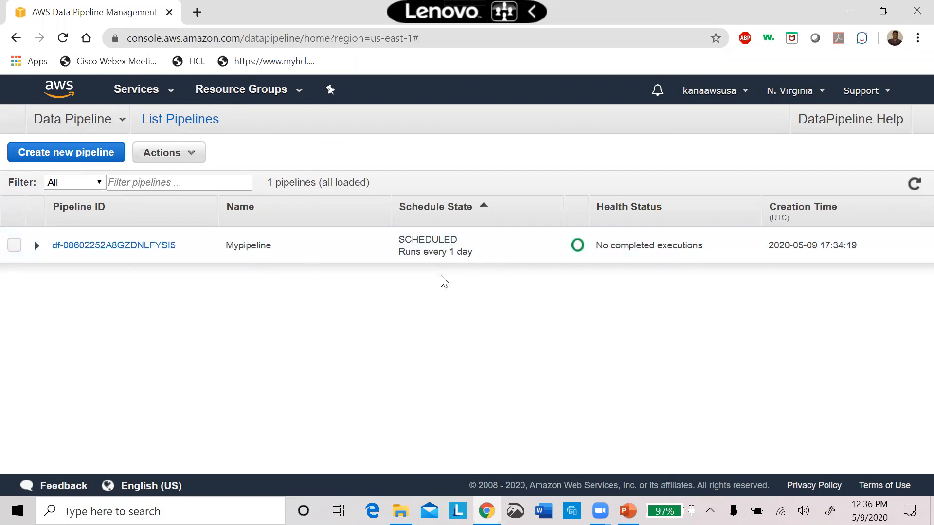
{"action": "left_click", "coordinate": [14, 245]}
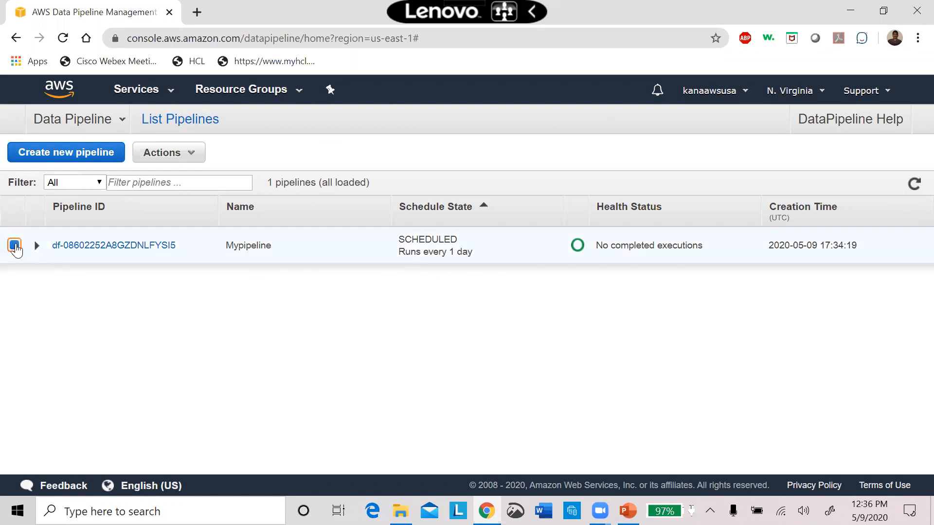
{"action": "left_click", "coordinate": [185, 154]}
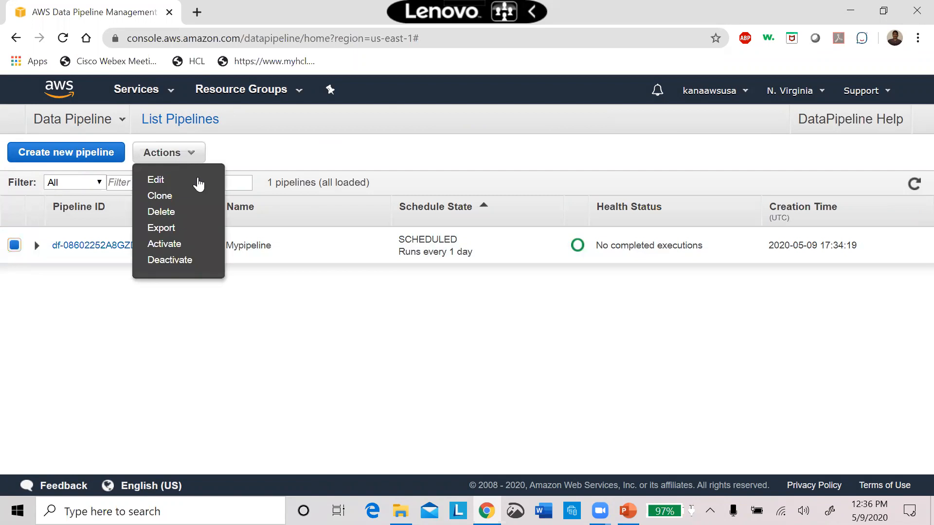
{"action": "left_click", "coordinate": [162, 212]}
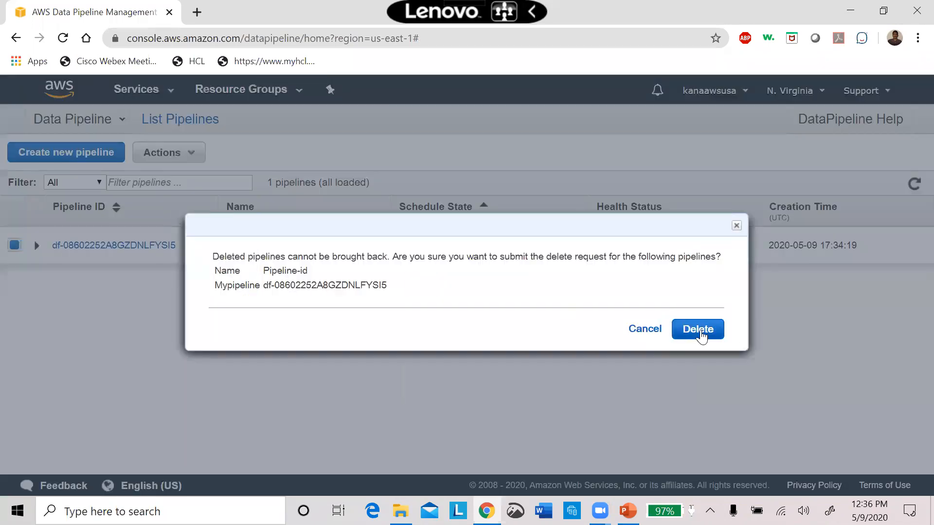
{"action": "left_click", "coordinate": [697, 330]}
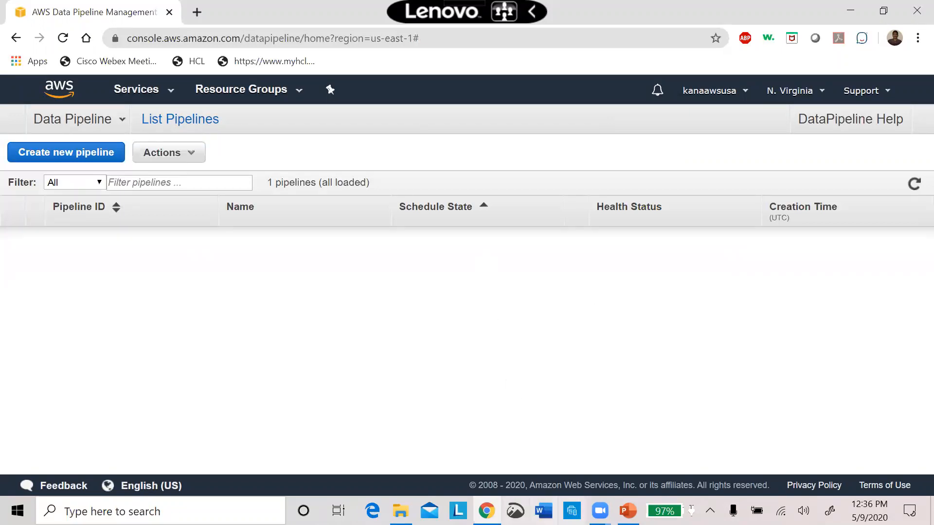
Switch to the PowerPoint presentation and show the Agenda on slide 2.
{"action": "left_click", "coordinate": [627, 511]}
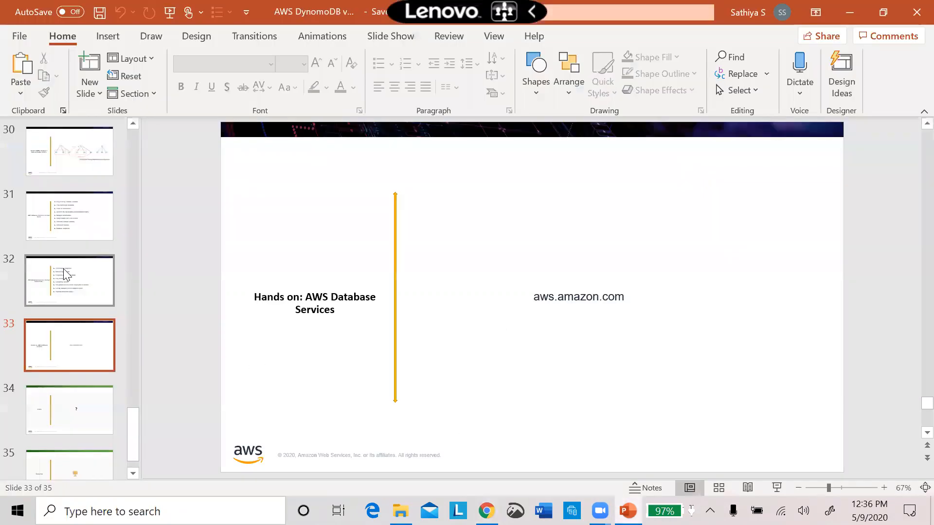
{"action": "scroll", "coordinate": [133, 154], "scroll_direction": "up", "scroll_amount": 5}
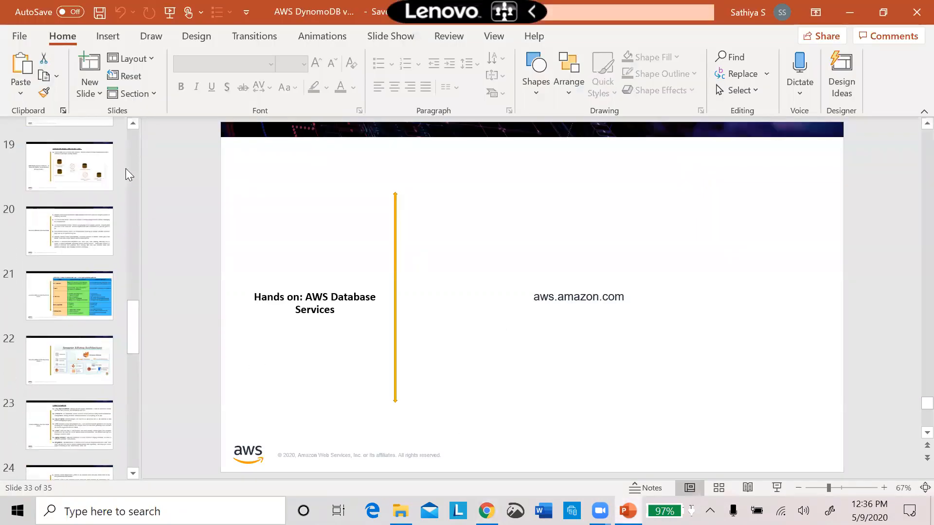
{"action": "scroll", "coordinate": [133, 151], "scroll_direction": "up", "scroll_amount": 5}
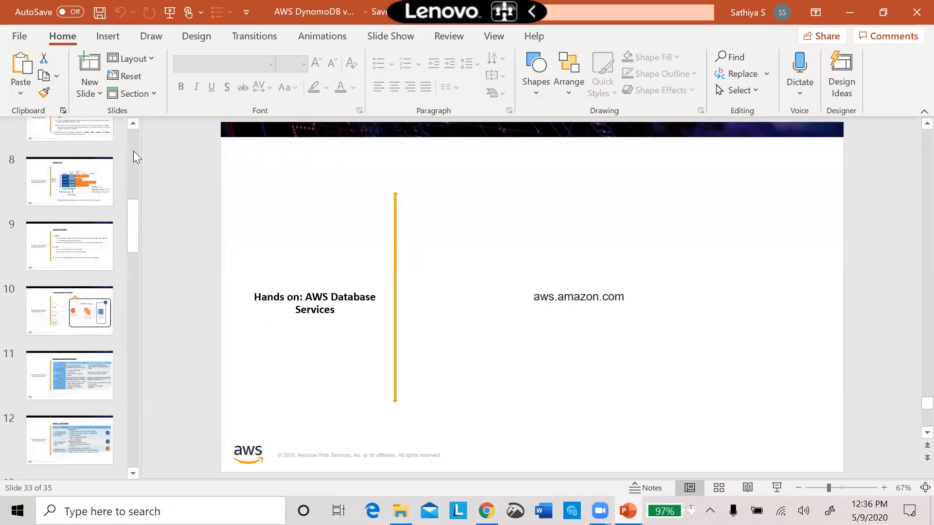
{"action": "scroll", "coordinate": [133, 147], "scroll_direction": "up", "scroll_amount": 5}
{"action": "left_click", "coordinate": [103, 214]}
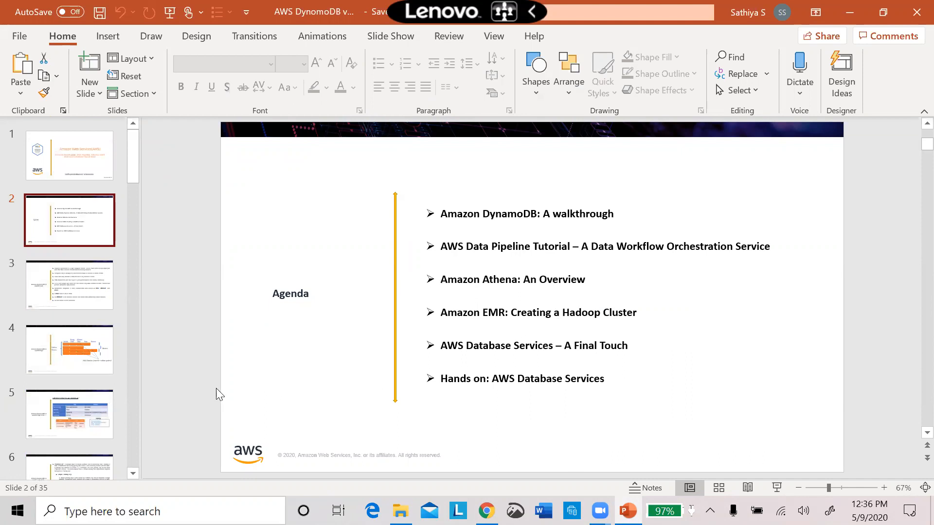
Go to the Q & A slide, number 34, and start the slide show from it.
{"action": "left_click", "coordinate": [134, 426]}
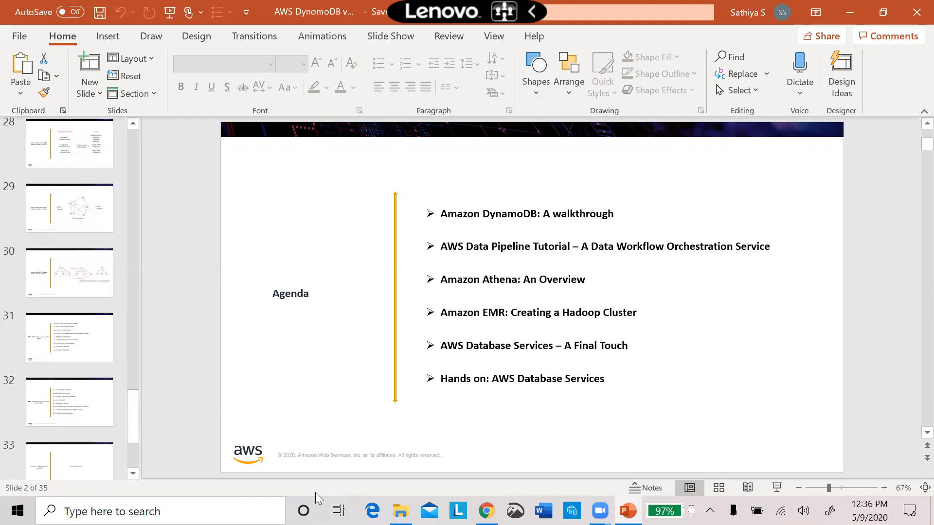
{"action": "left_click", "coordinate": [132, 458]}
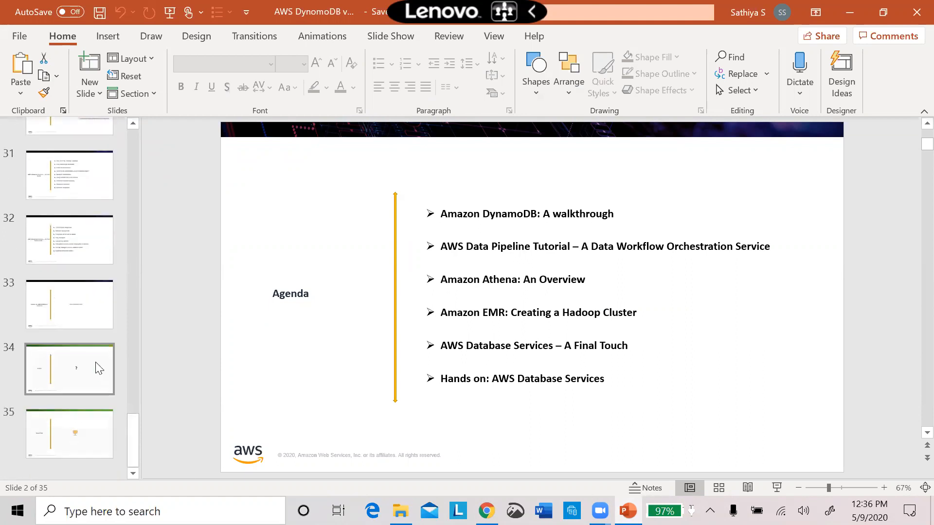
{"action": "left_click", "coordinate": [91, 363]}
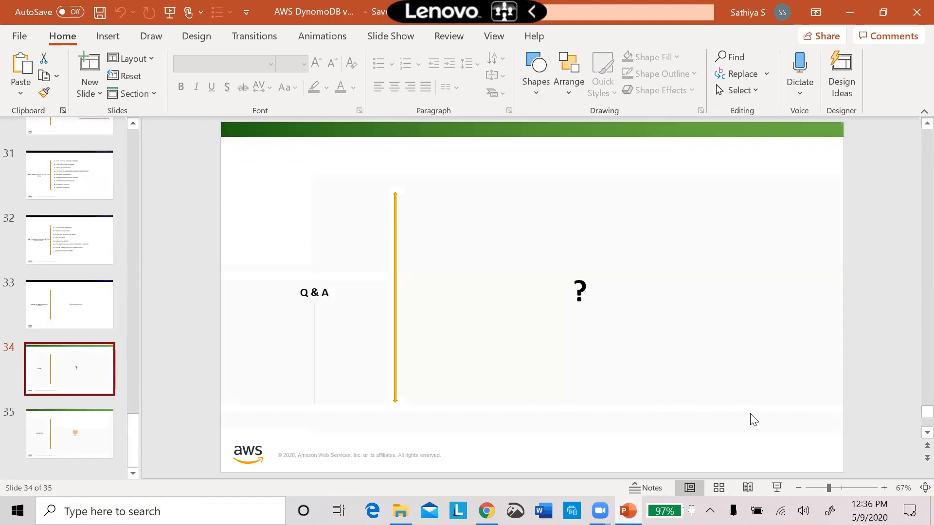
{"action": "left_click", "coordinate": [776, 488]}
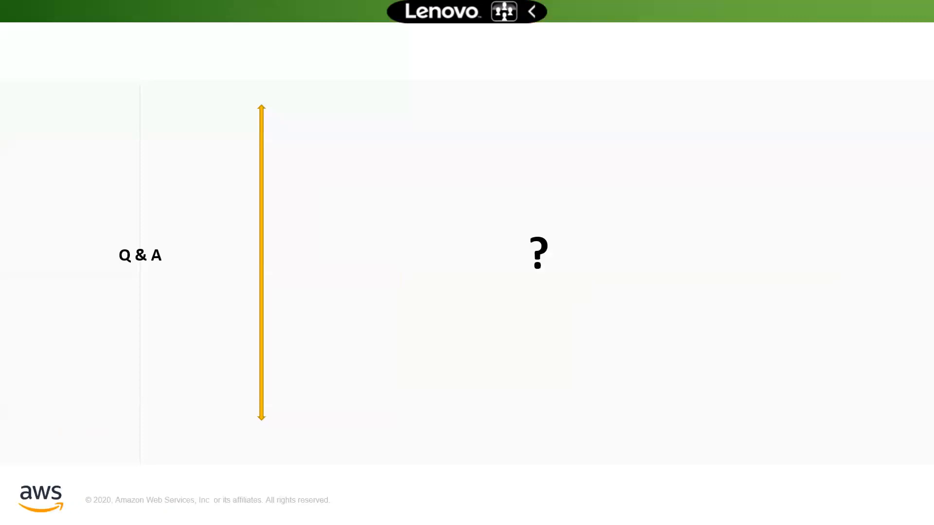